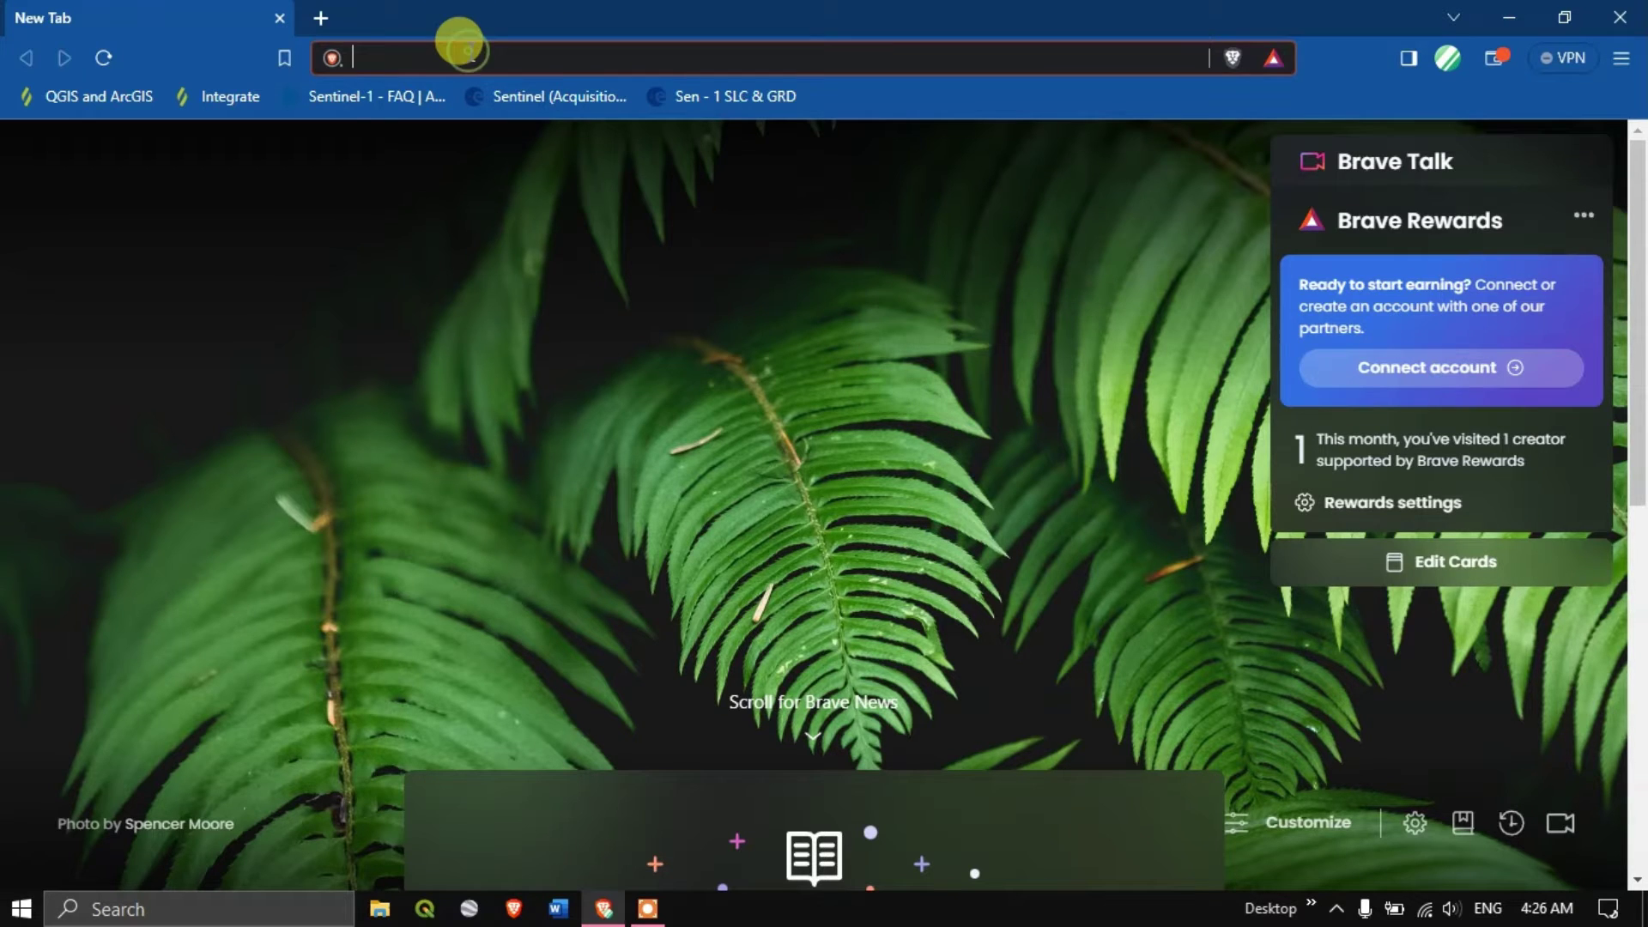
pyautogui.write('copernicus Data Space Ecosystem')
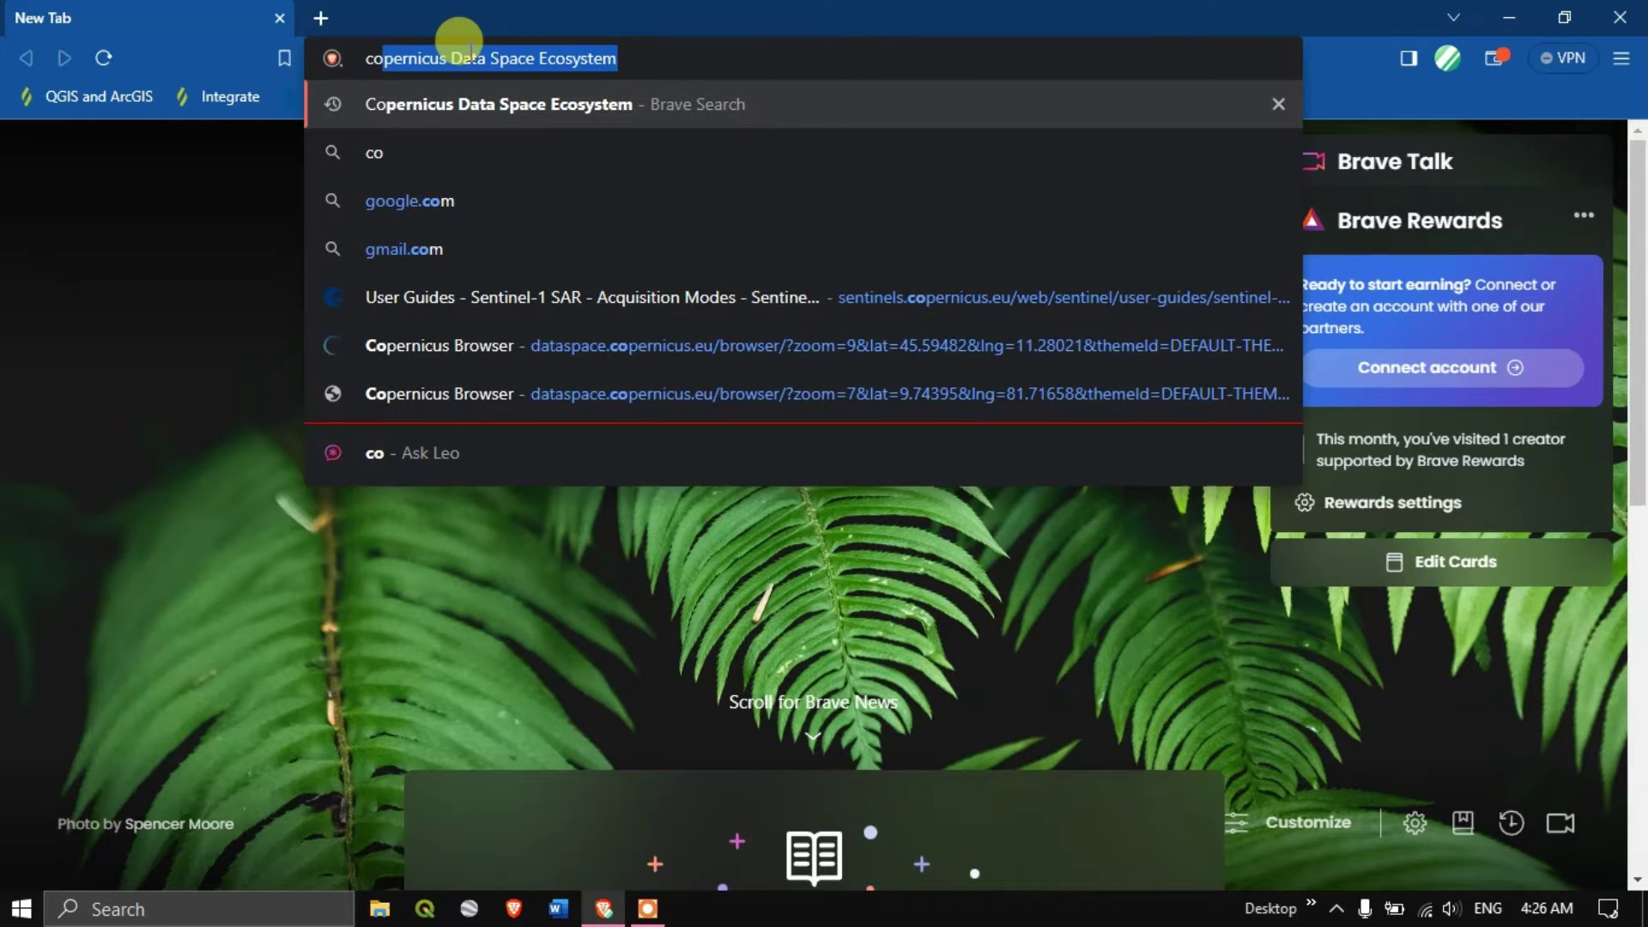
# Step: Find and open the Copernicus Data Space Ecosystem website from Brave's search results
pyautogui.click(586, 103)
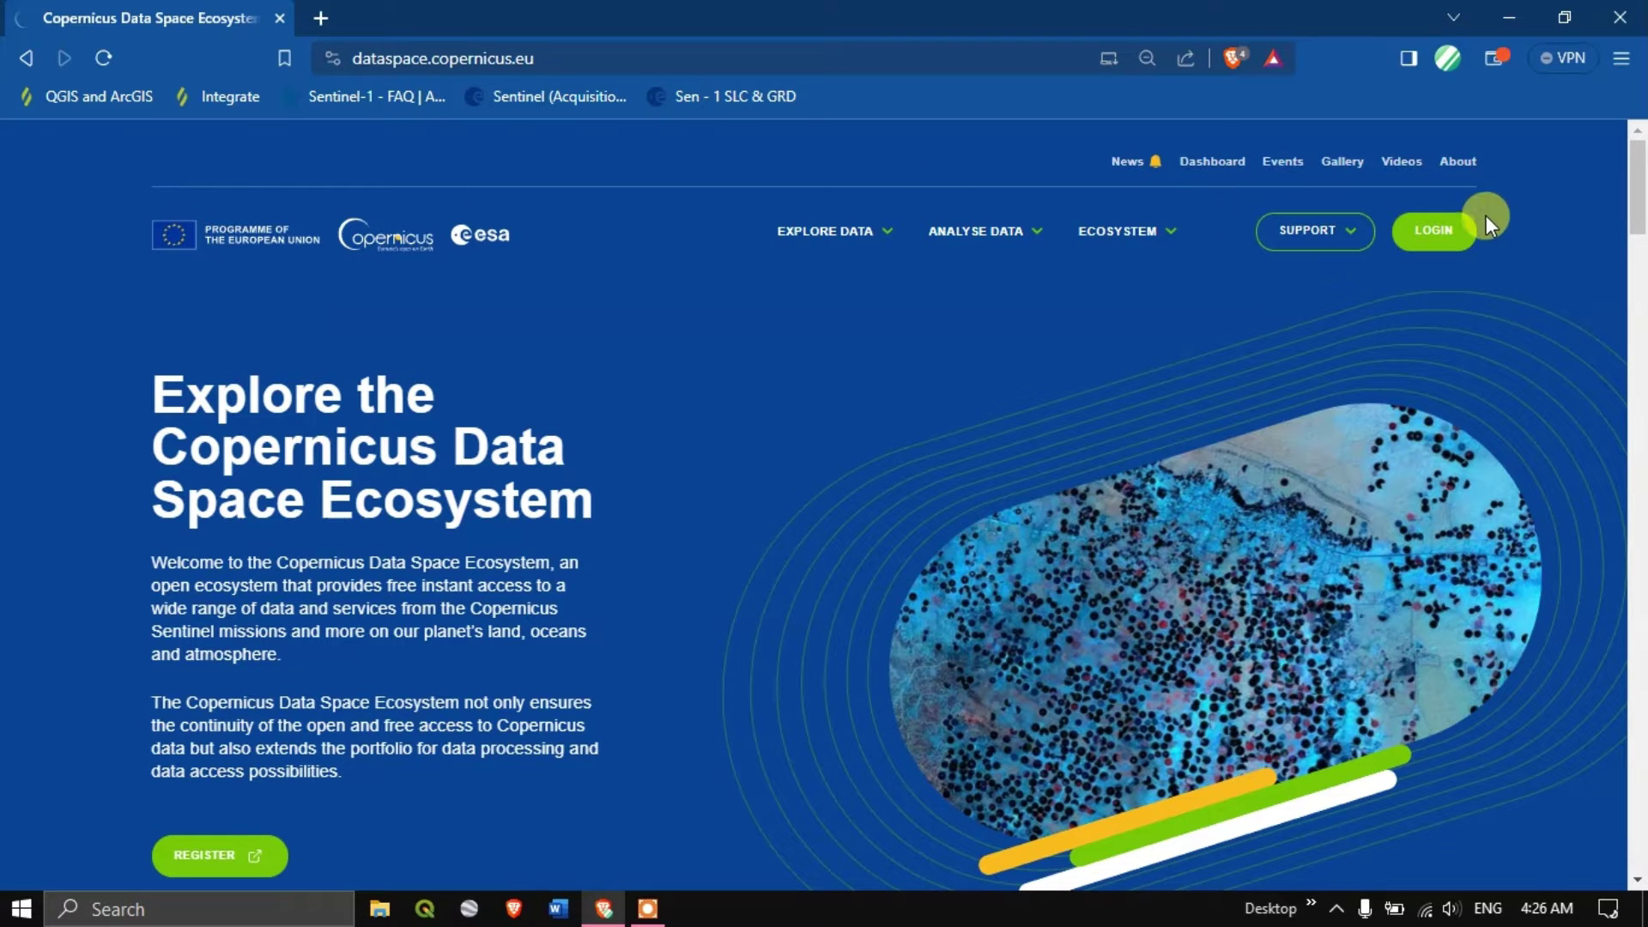
pyautogui.moveTo(825, 231)
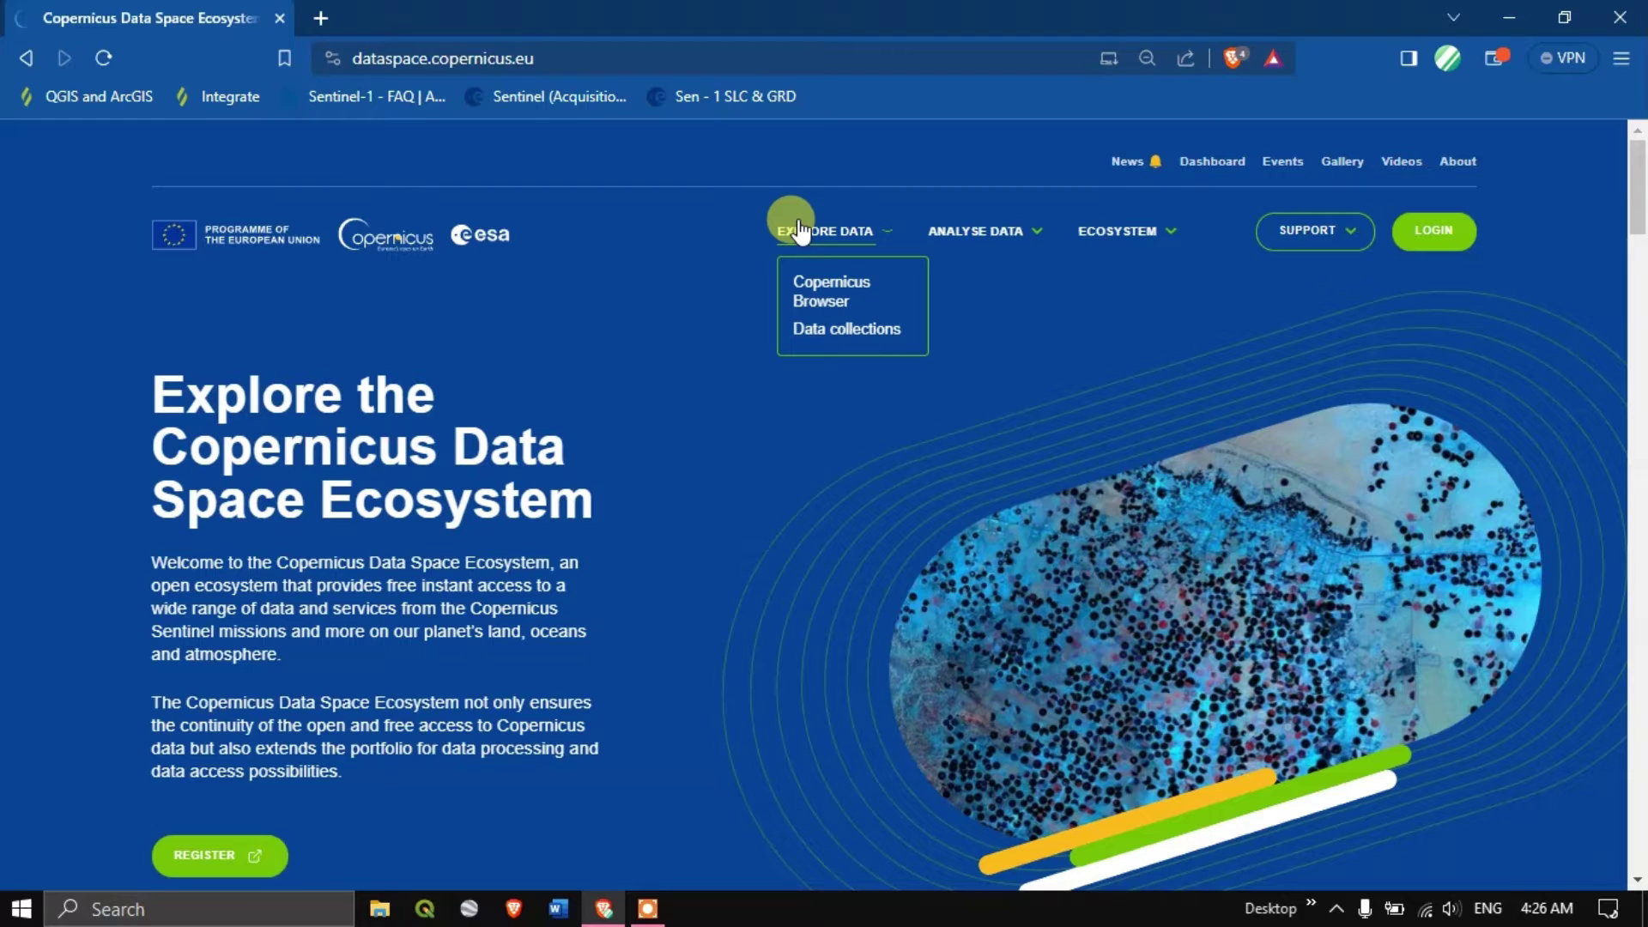
# Step: Launch Copernicus Browser and bring up the data space sign-in window
pyautogui.click(830, 288)
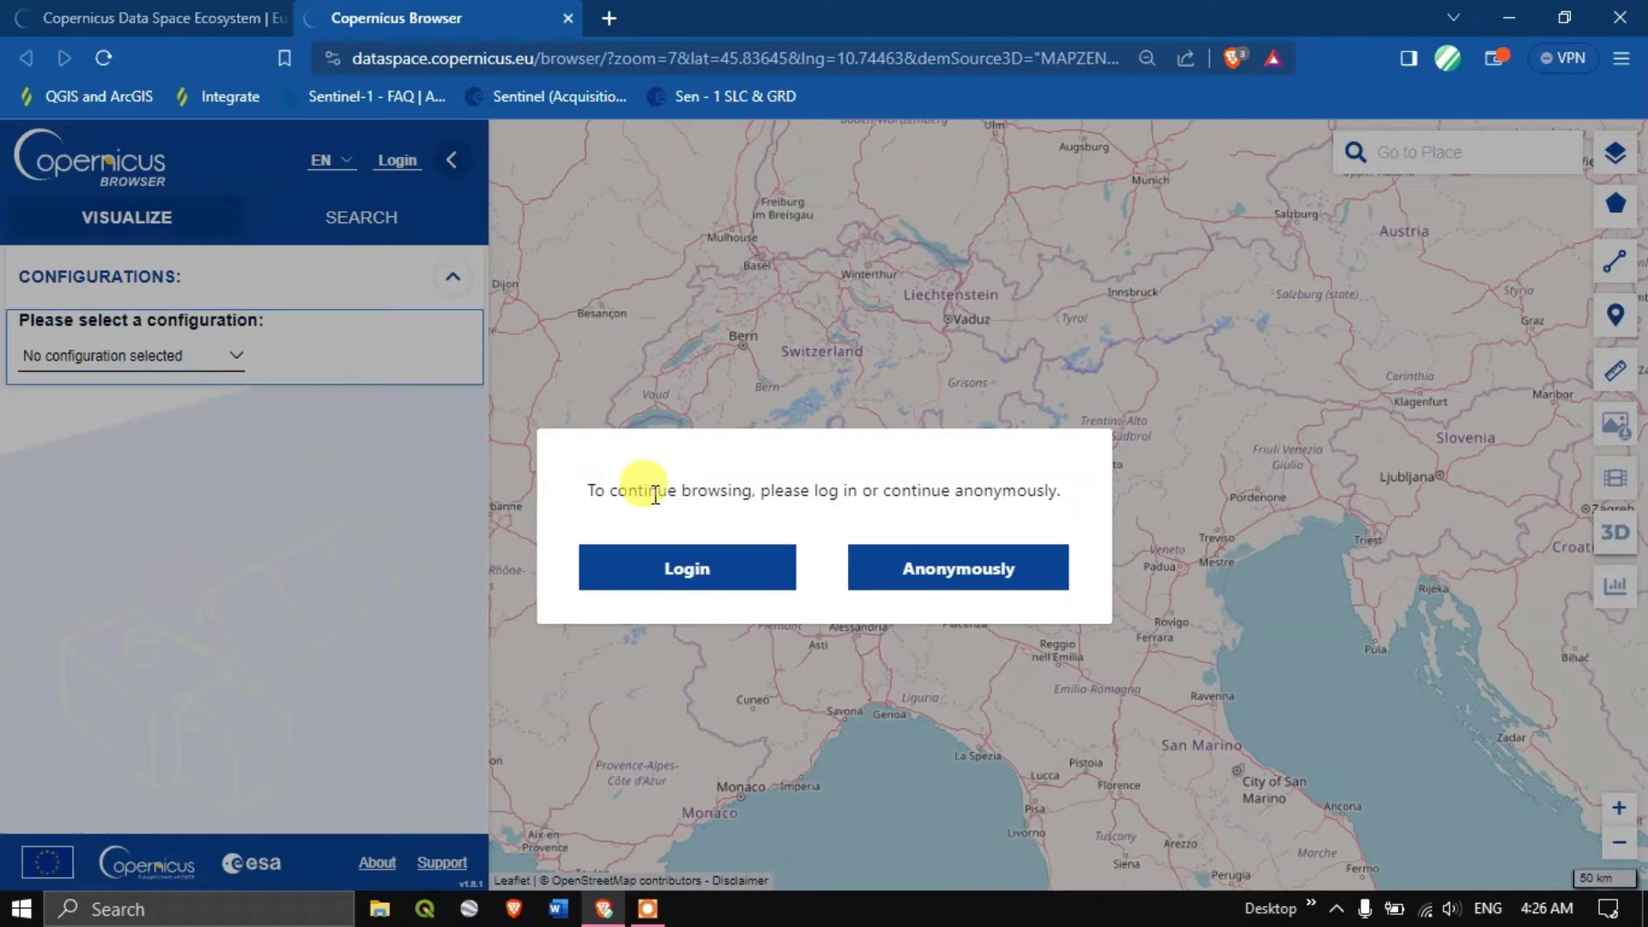
pyautogui.click(686, 567)
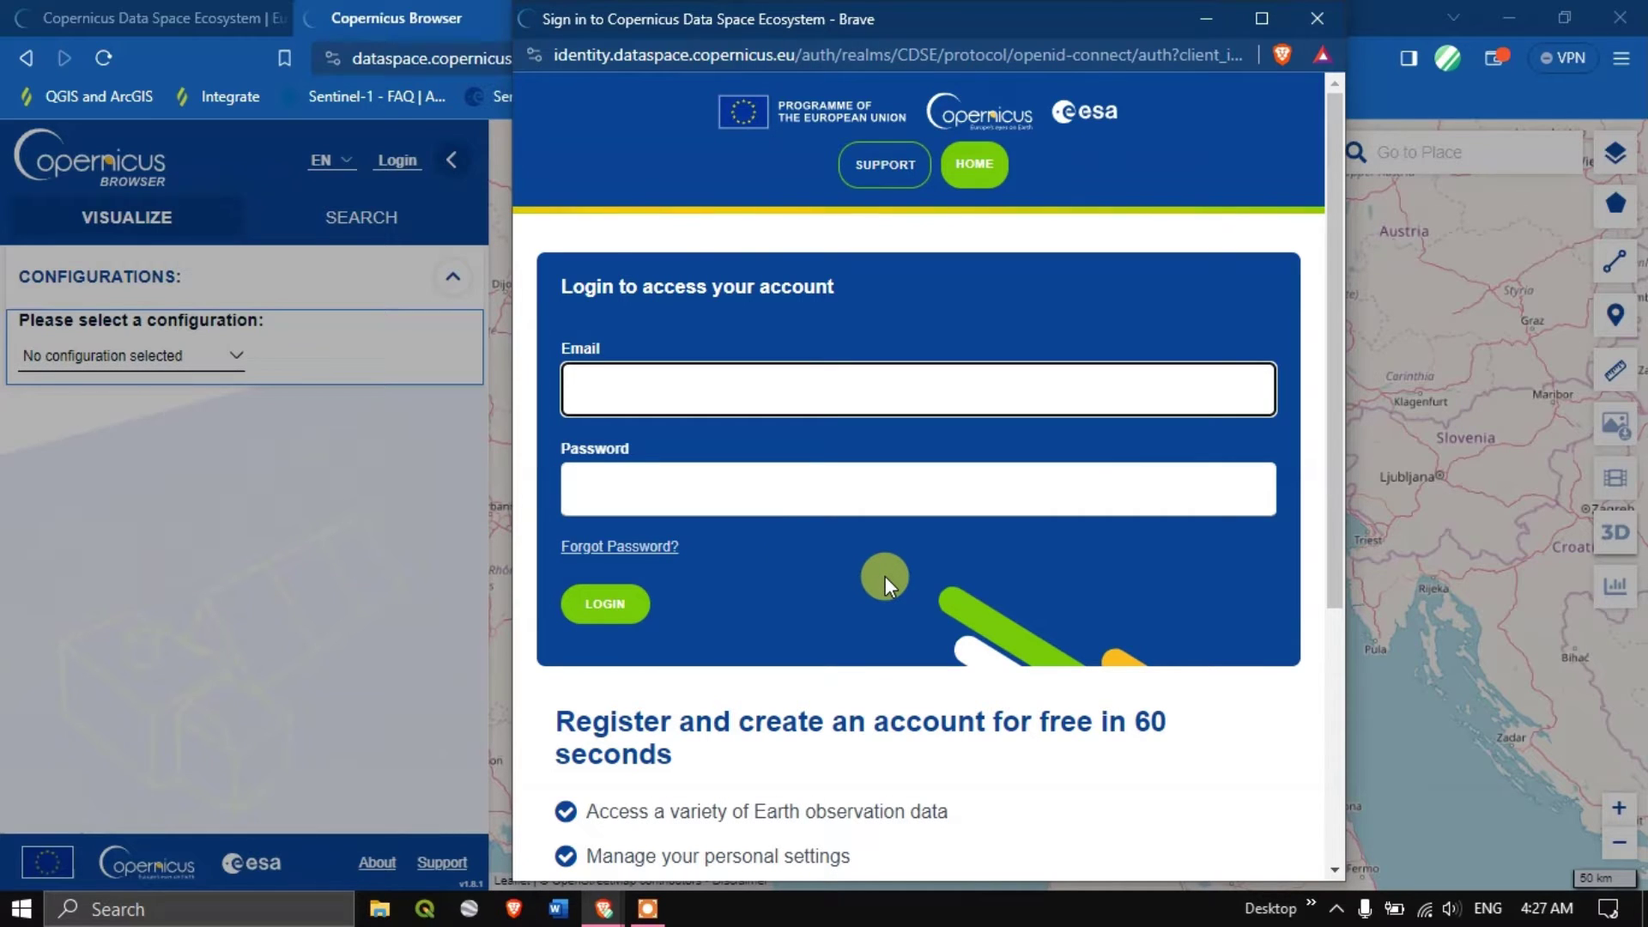
pyautogui.scroll(-2, 885, 578)
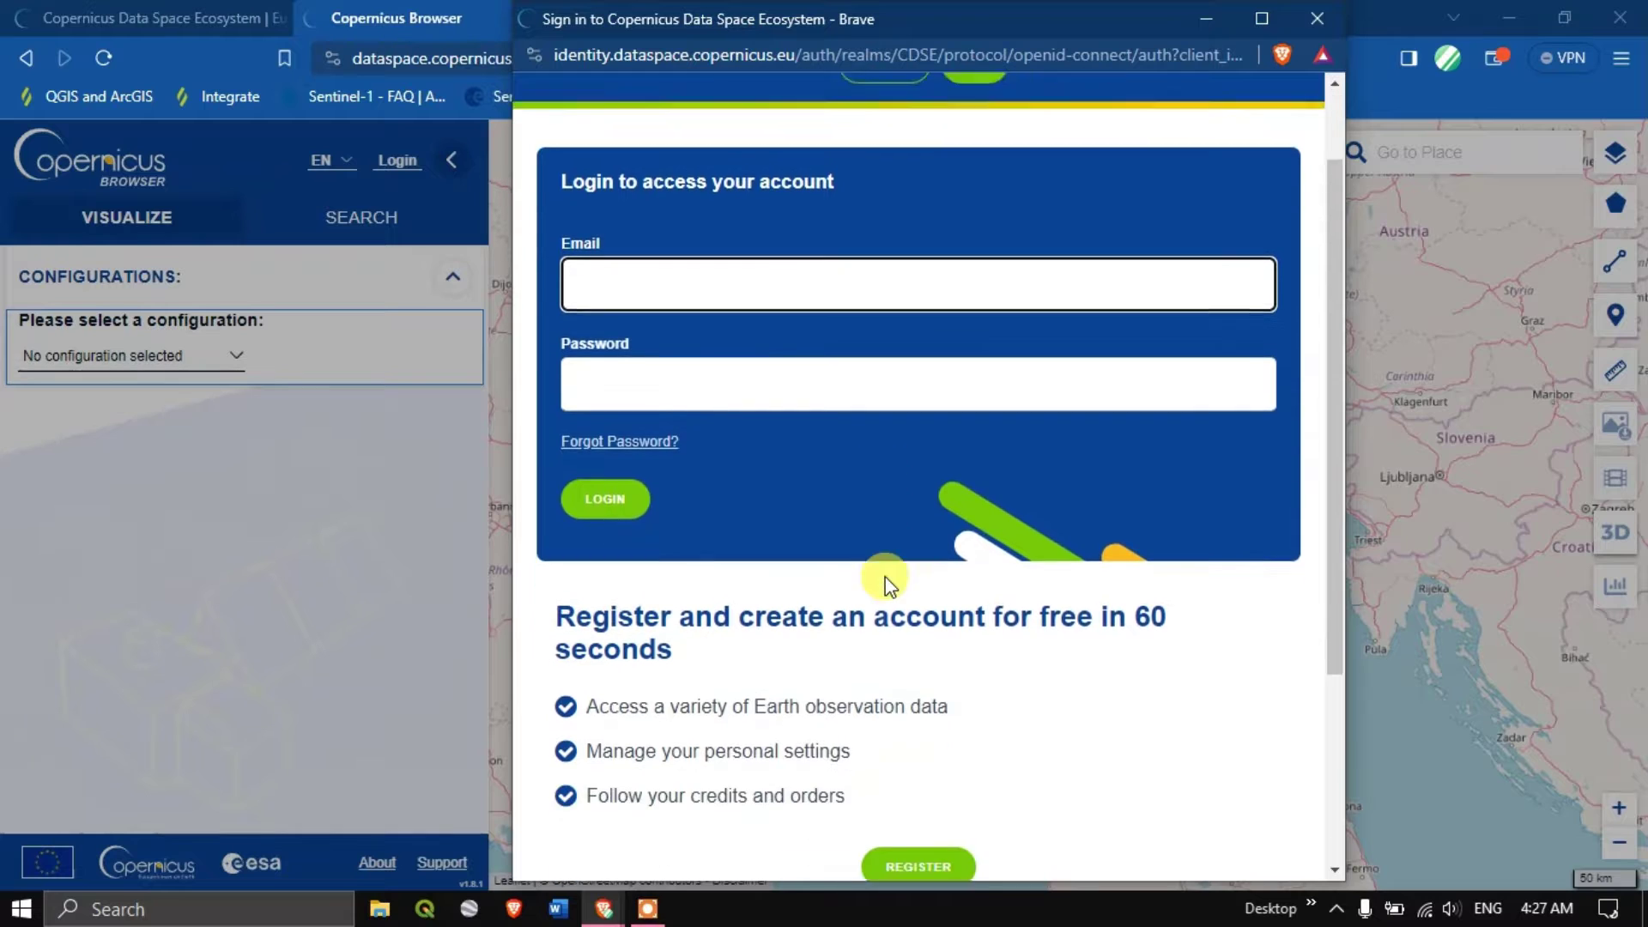
pyautogui.scroll(-1, 885, 578)
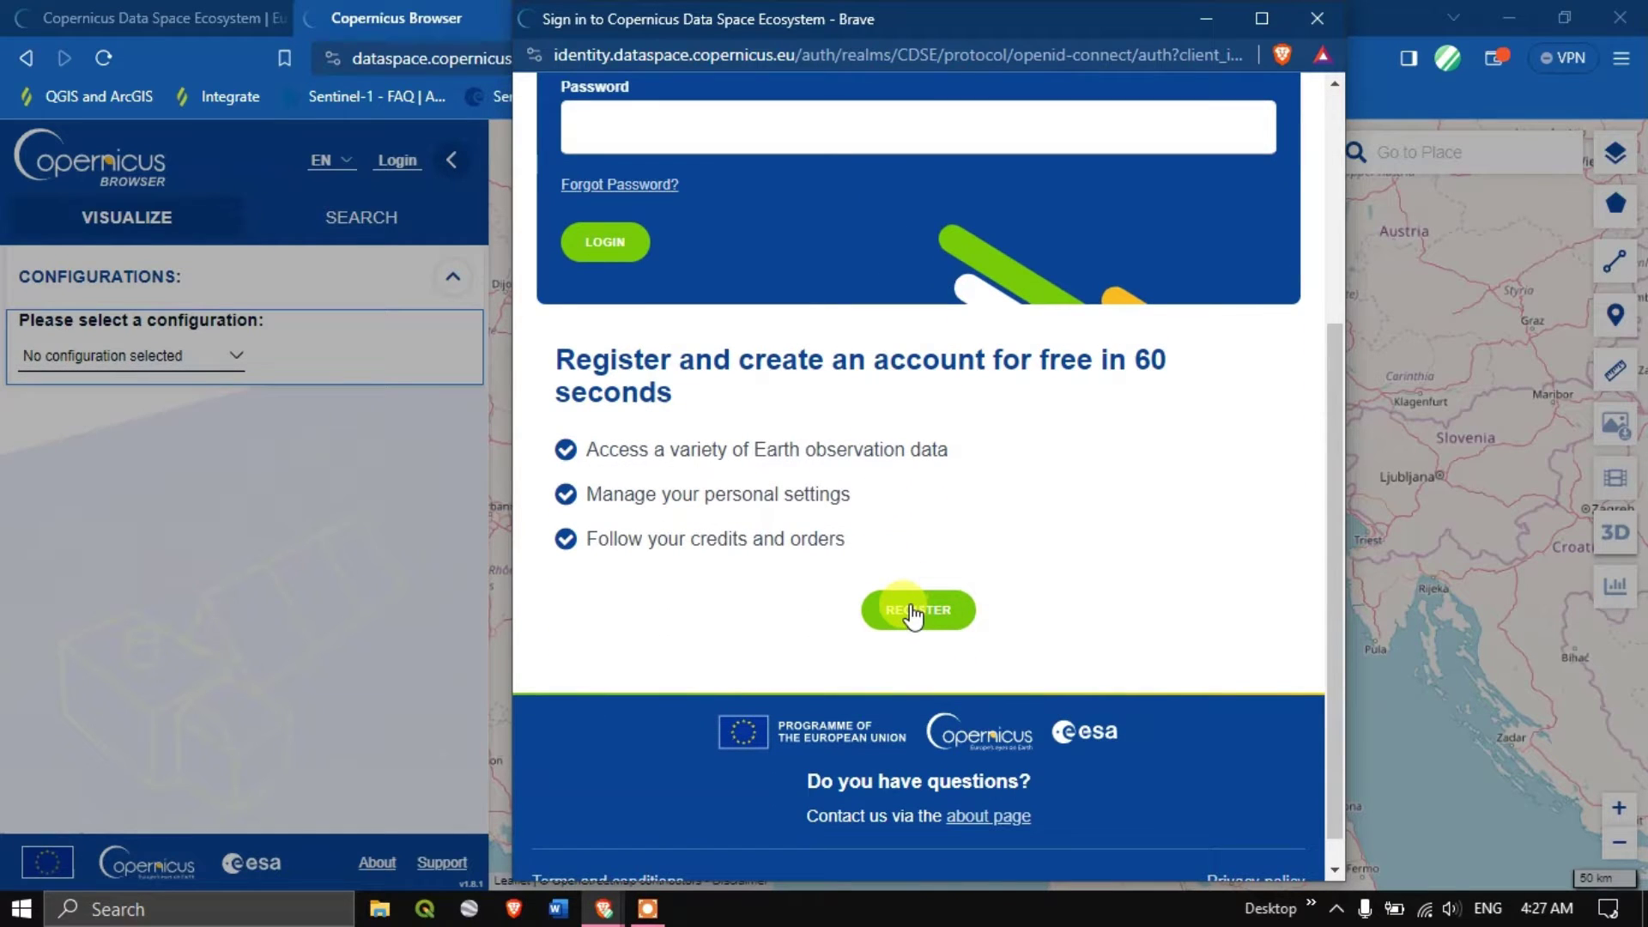
# Step: Look through the registration form's Thematic activity and Purpose of use lists without choosing anything
pyautogui.click(921, 617)
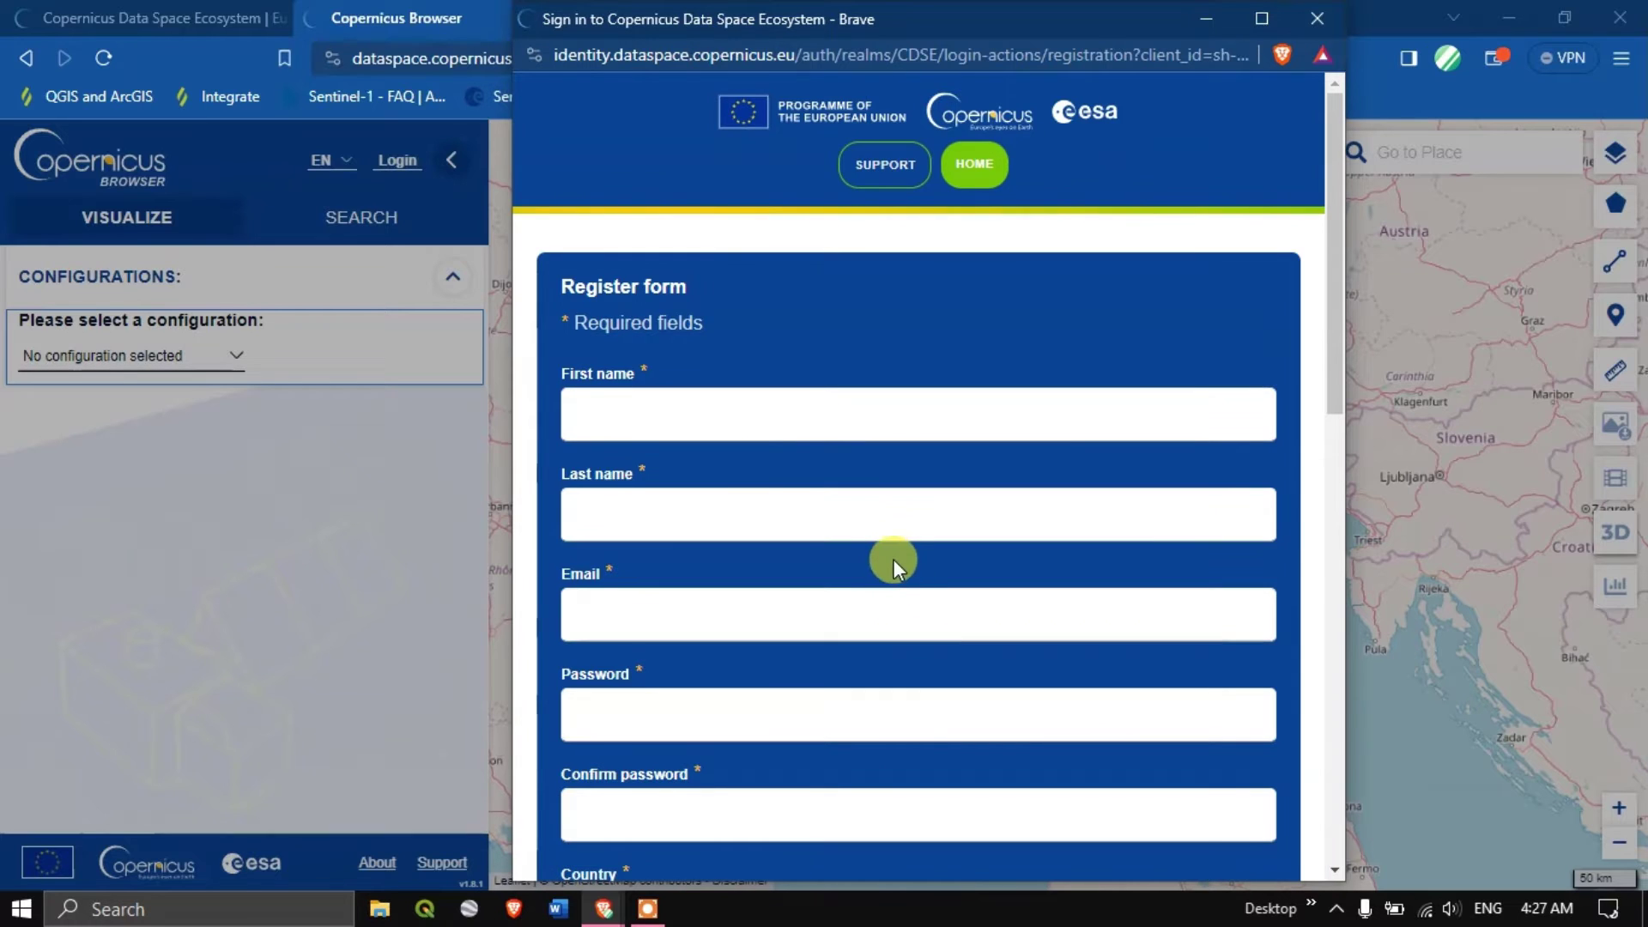
pyautogui.scroll(-1, 889, 557)
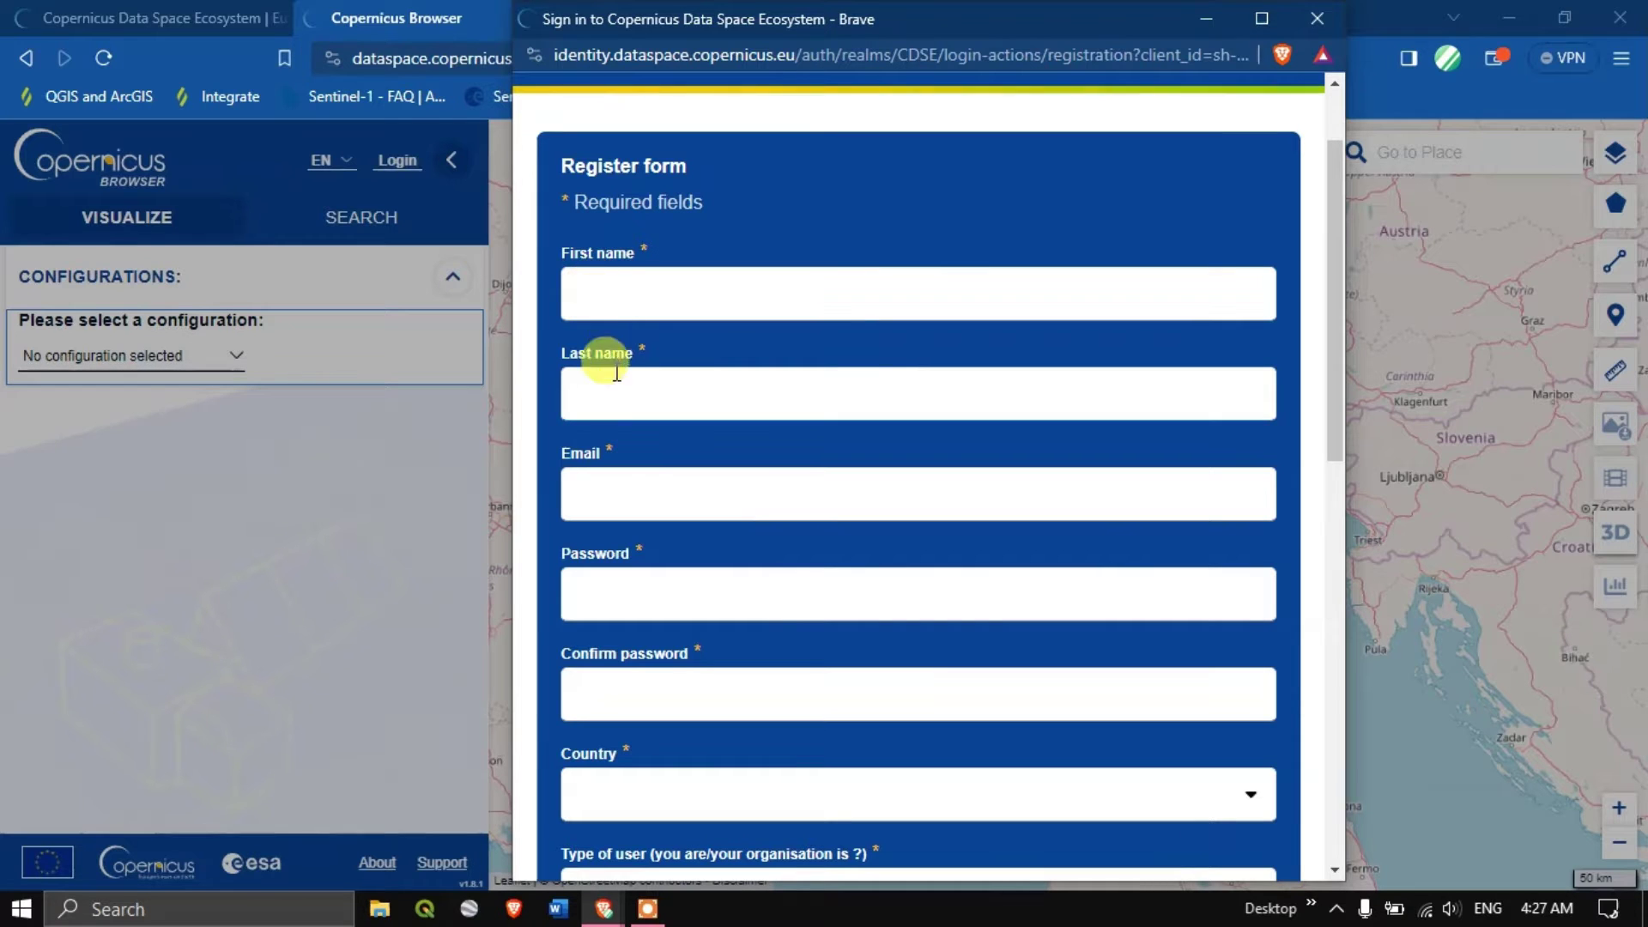
pyautogui.scroll(-1, 670, 502)
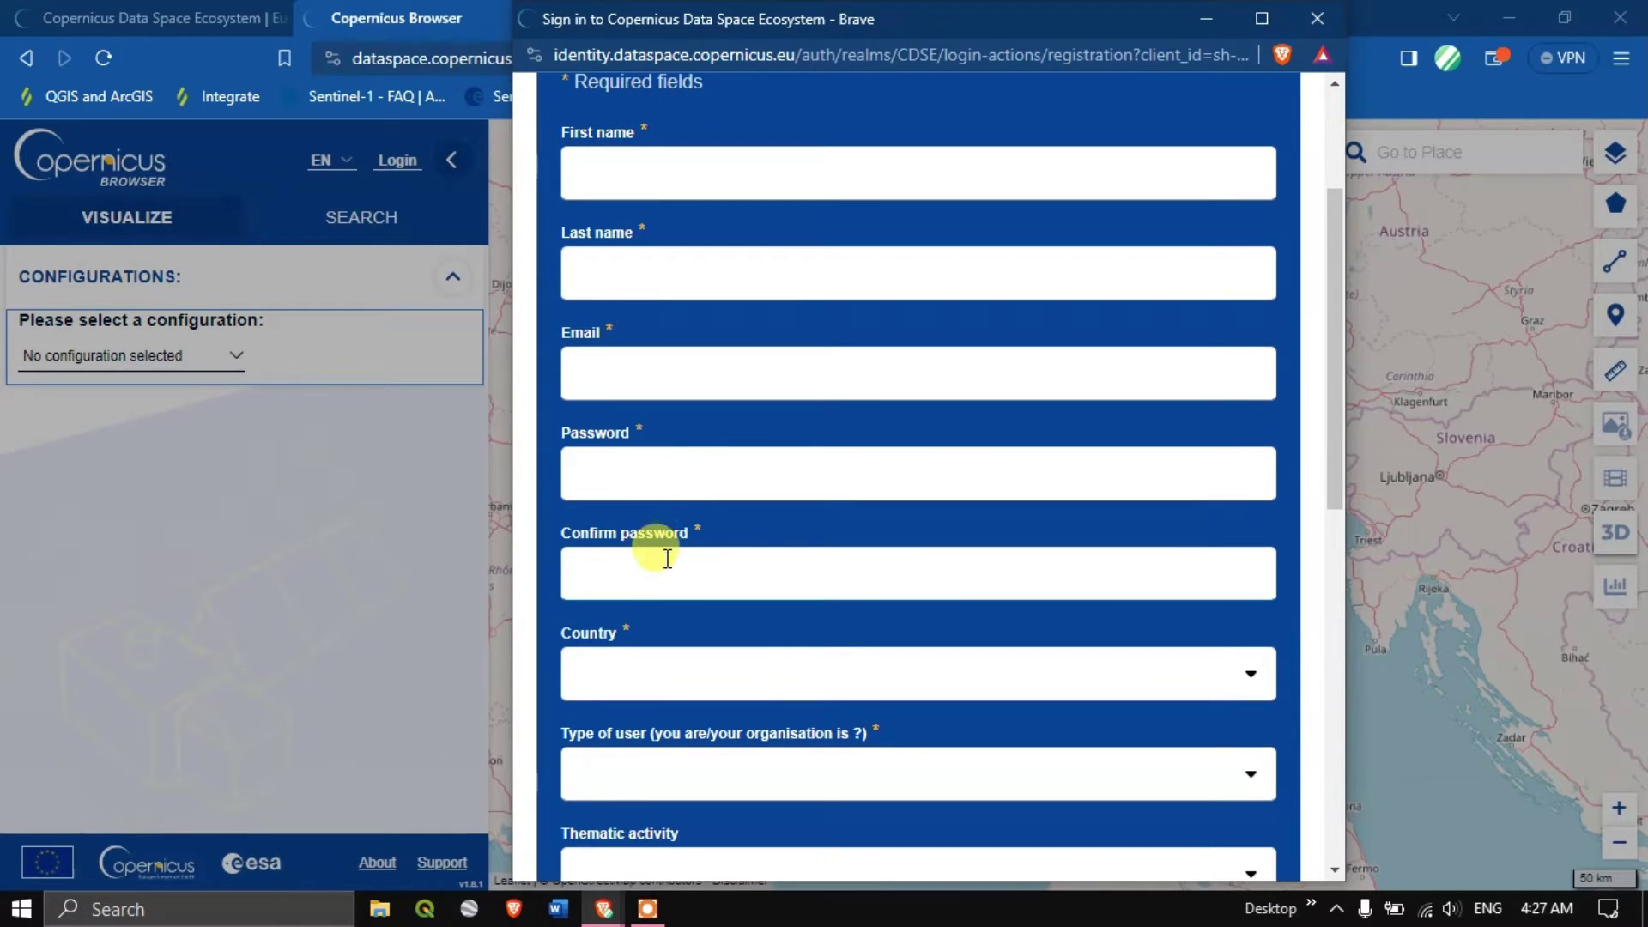
pyautogui.scroll(-1, 670, 566)
pyautogui.scroll(-1, 678, 574)
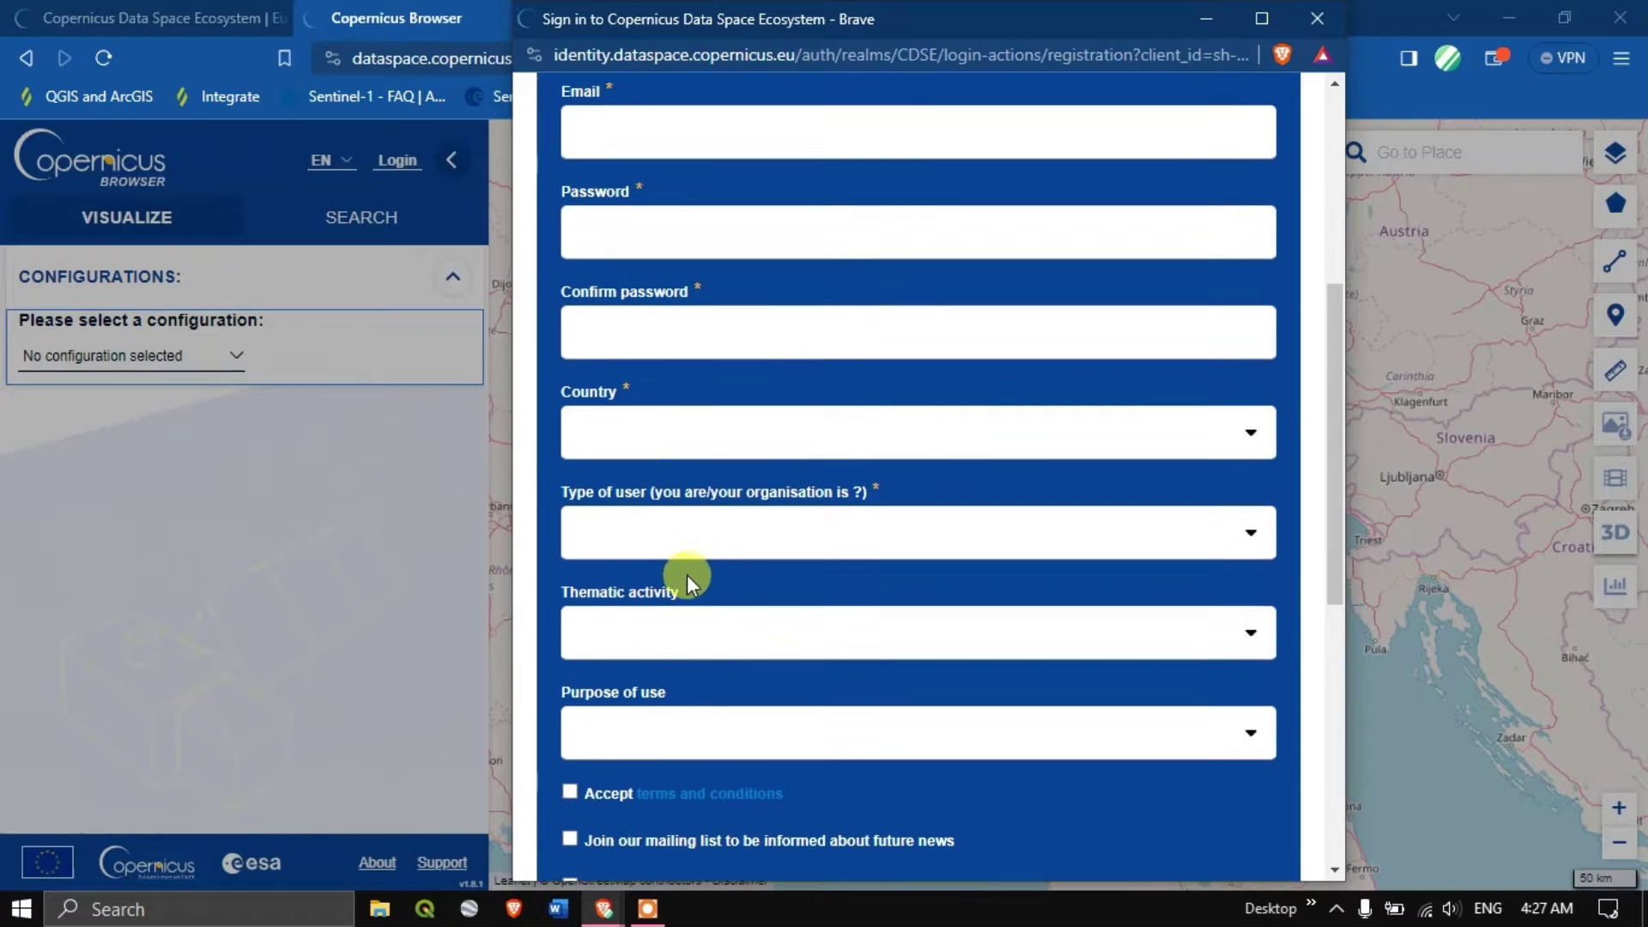
pyautogui.click(703, 632)
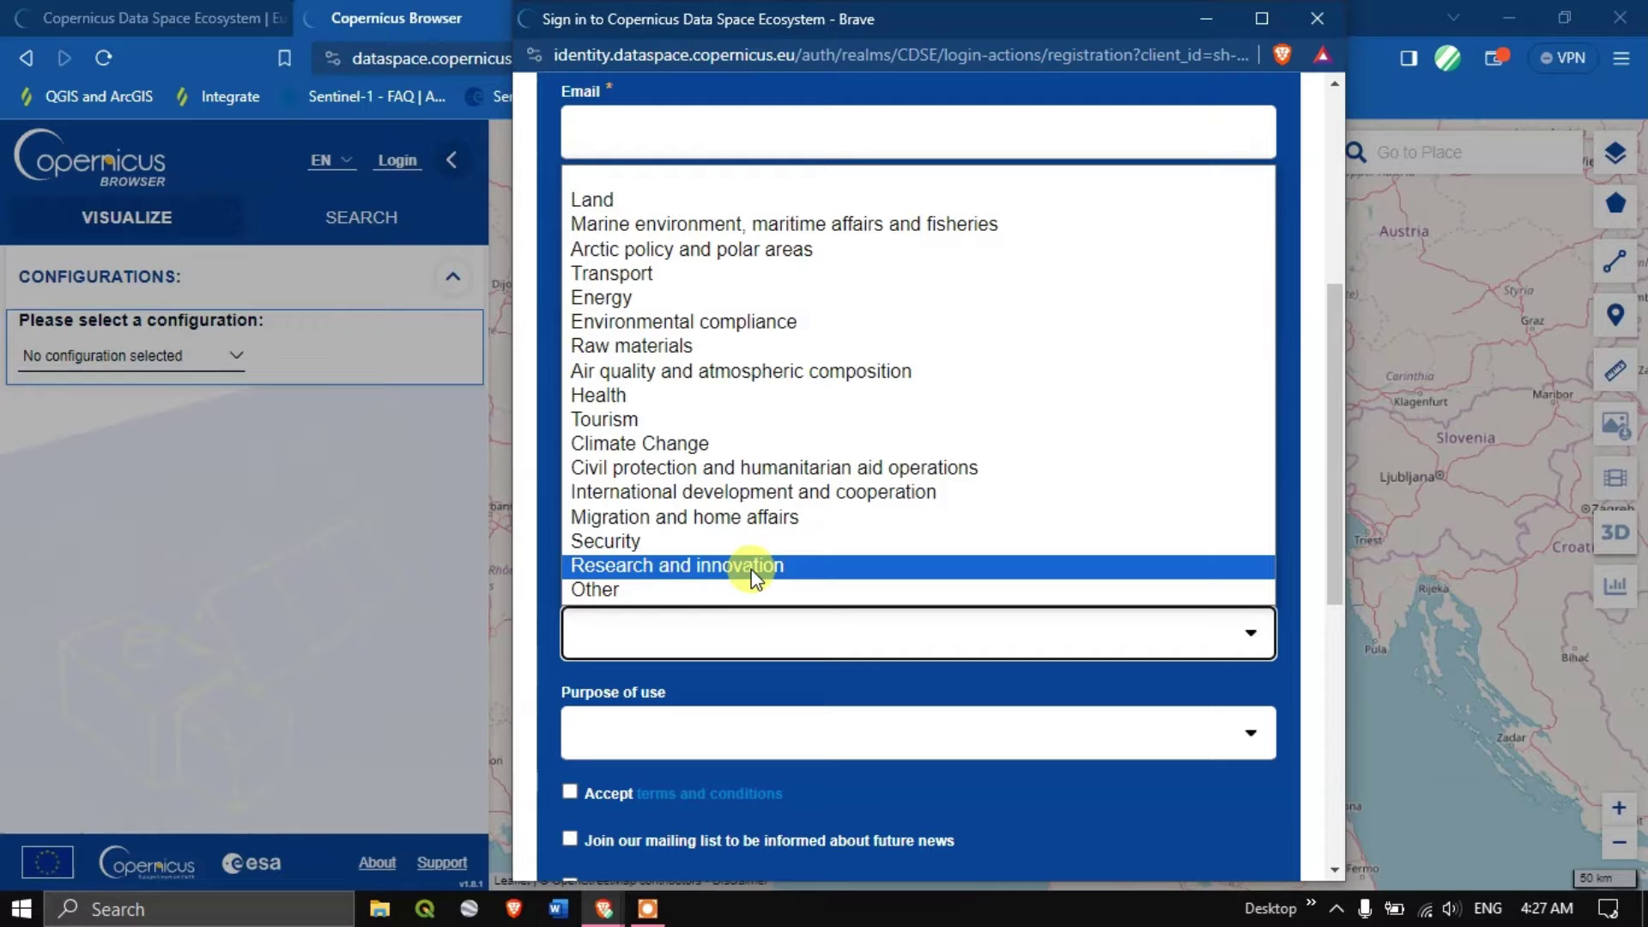
pyautogui.click(636, 734)
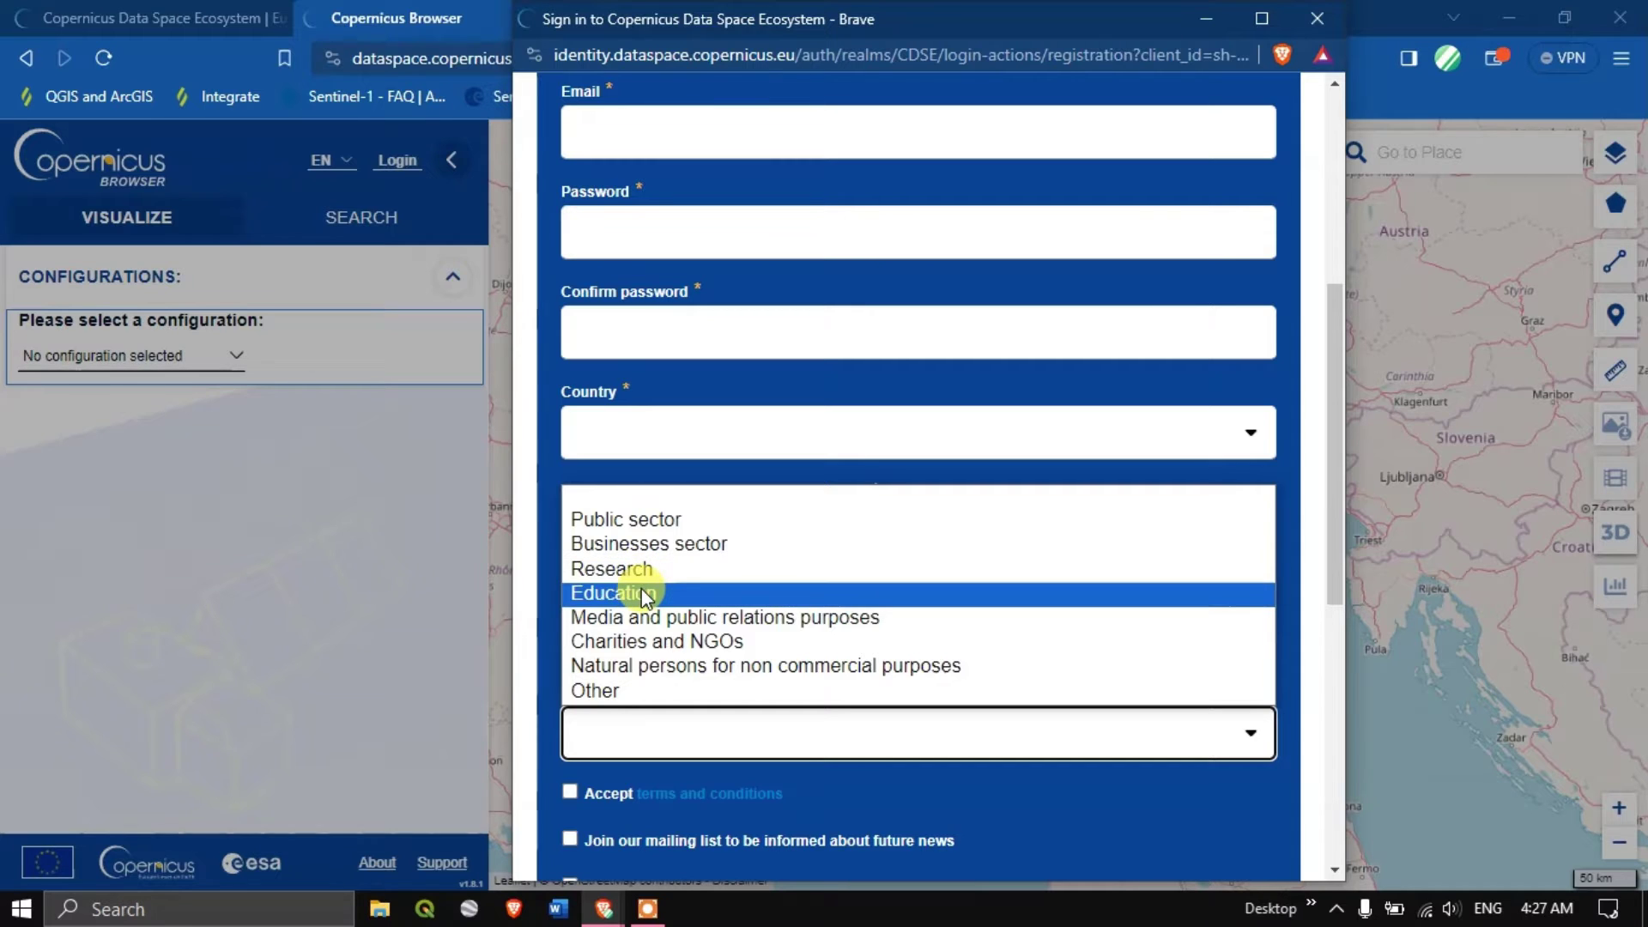
pyautogui.click(532, 575)
pyautogui.scroll(-2, 919, 607)
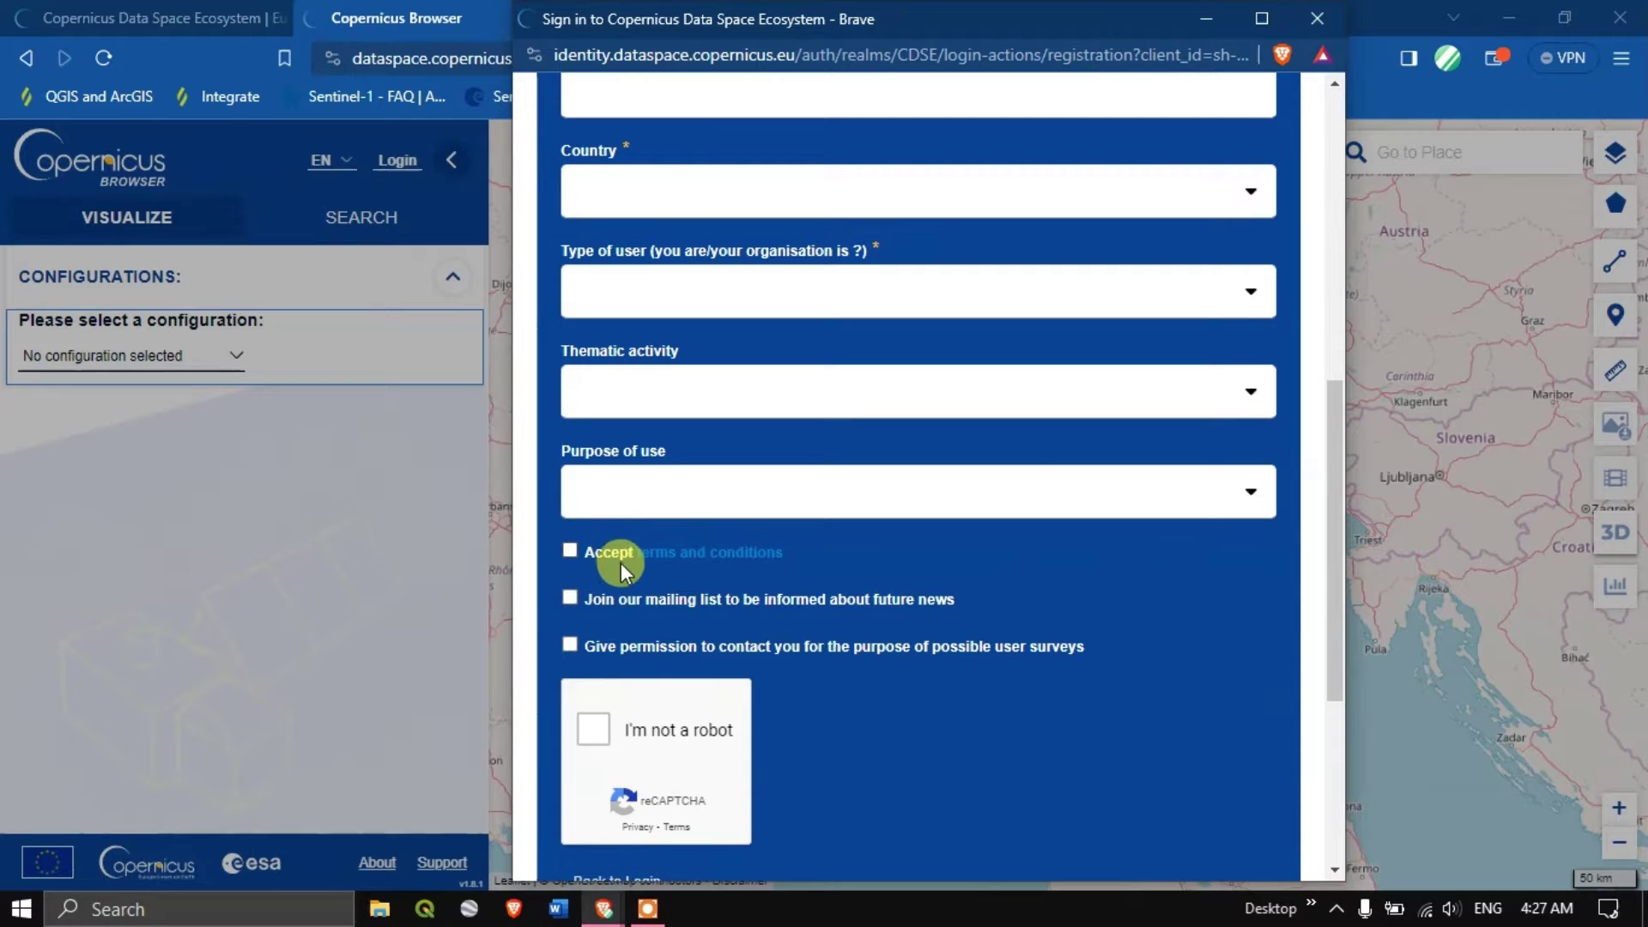
pyautogui.scroll(-3, 856, 592)
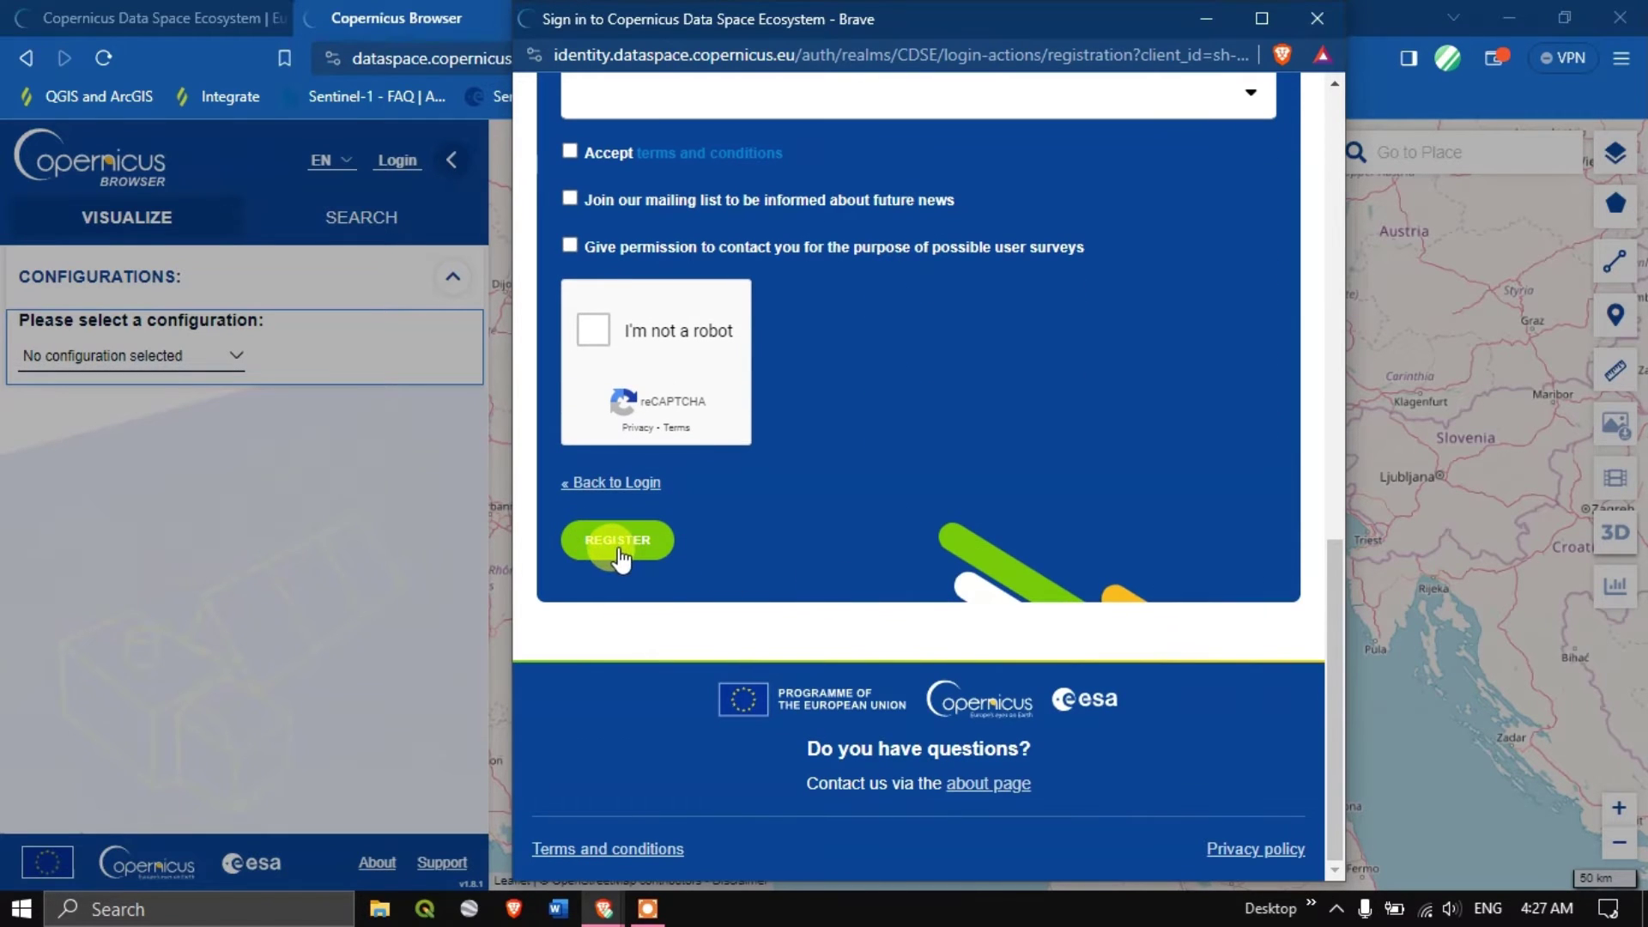
pyautogui.scroll(5, 1082, 535)
pyautogui.scroll(3, 1093, 531)
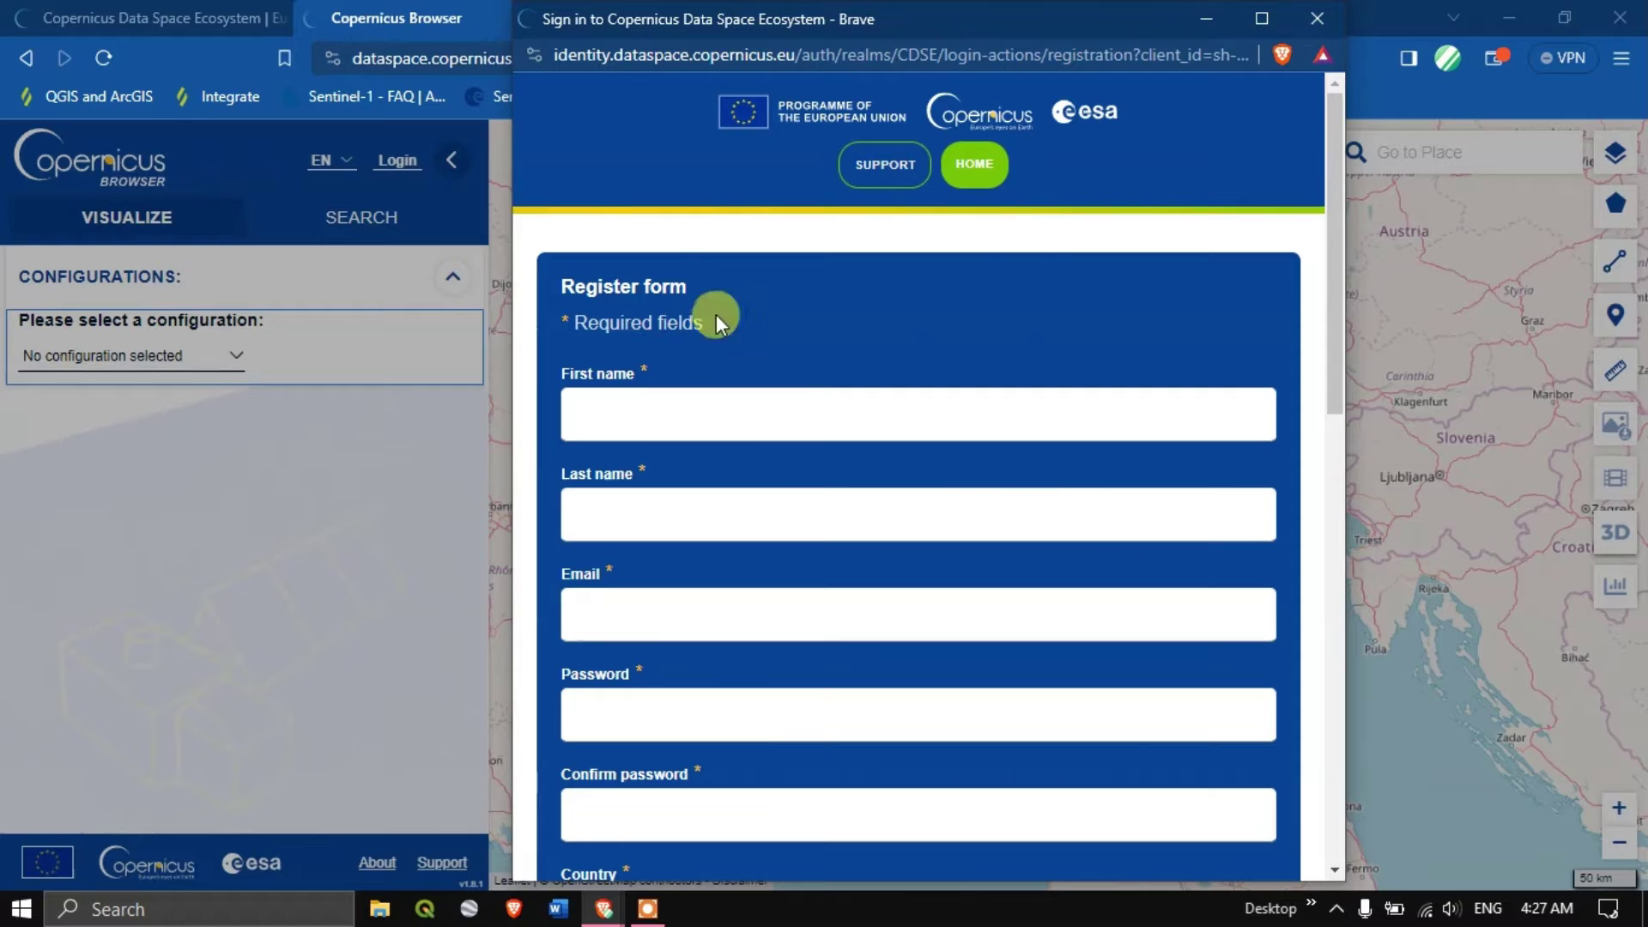
# Step: Close the registration window and log in with Brave's saved account credentials
pyautogui.click(1312, 18)
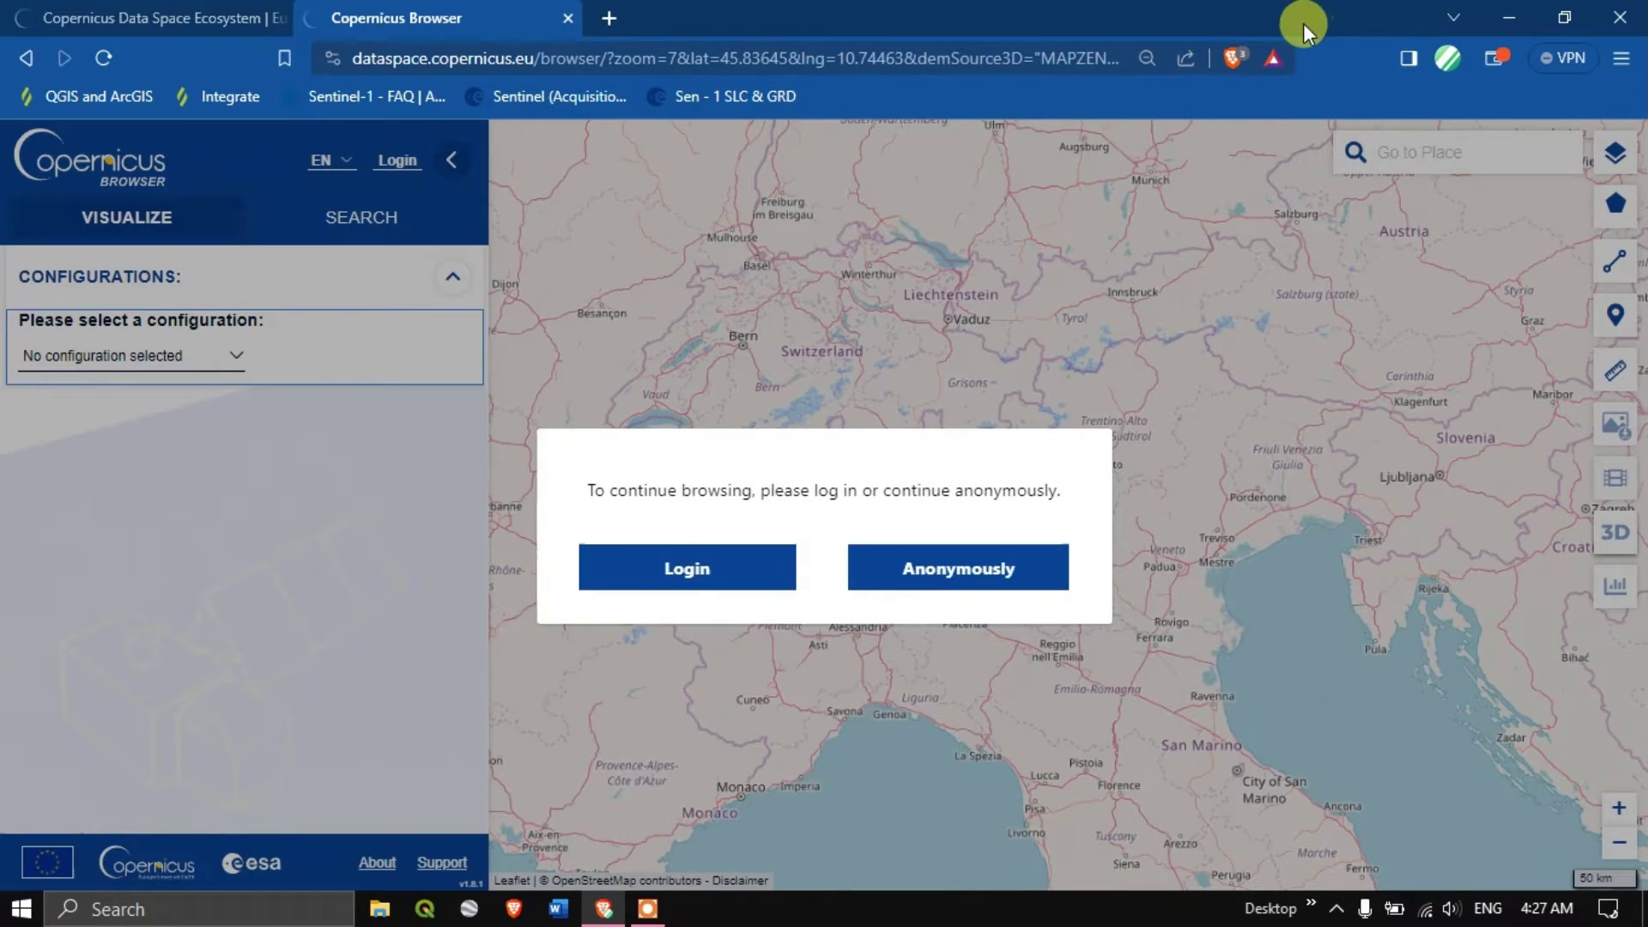
pyautogui.click(728, 564)
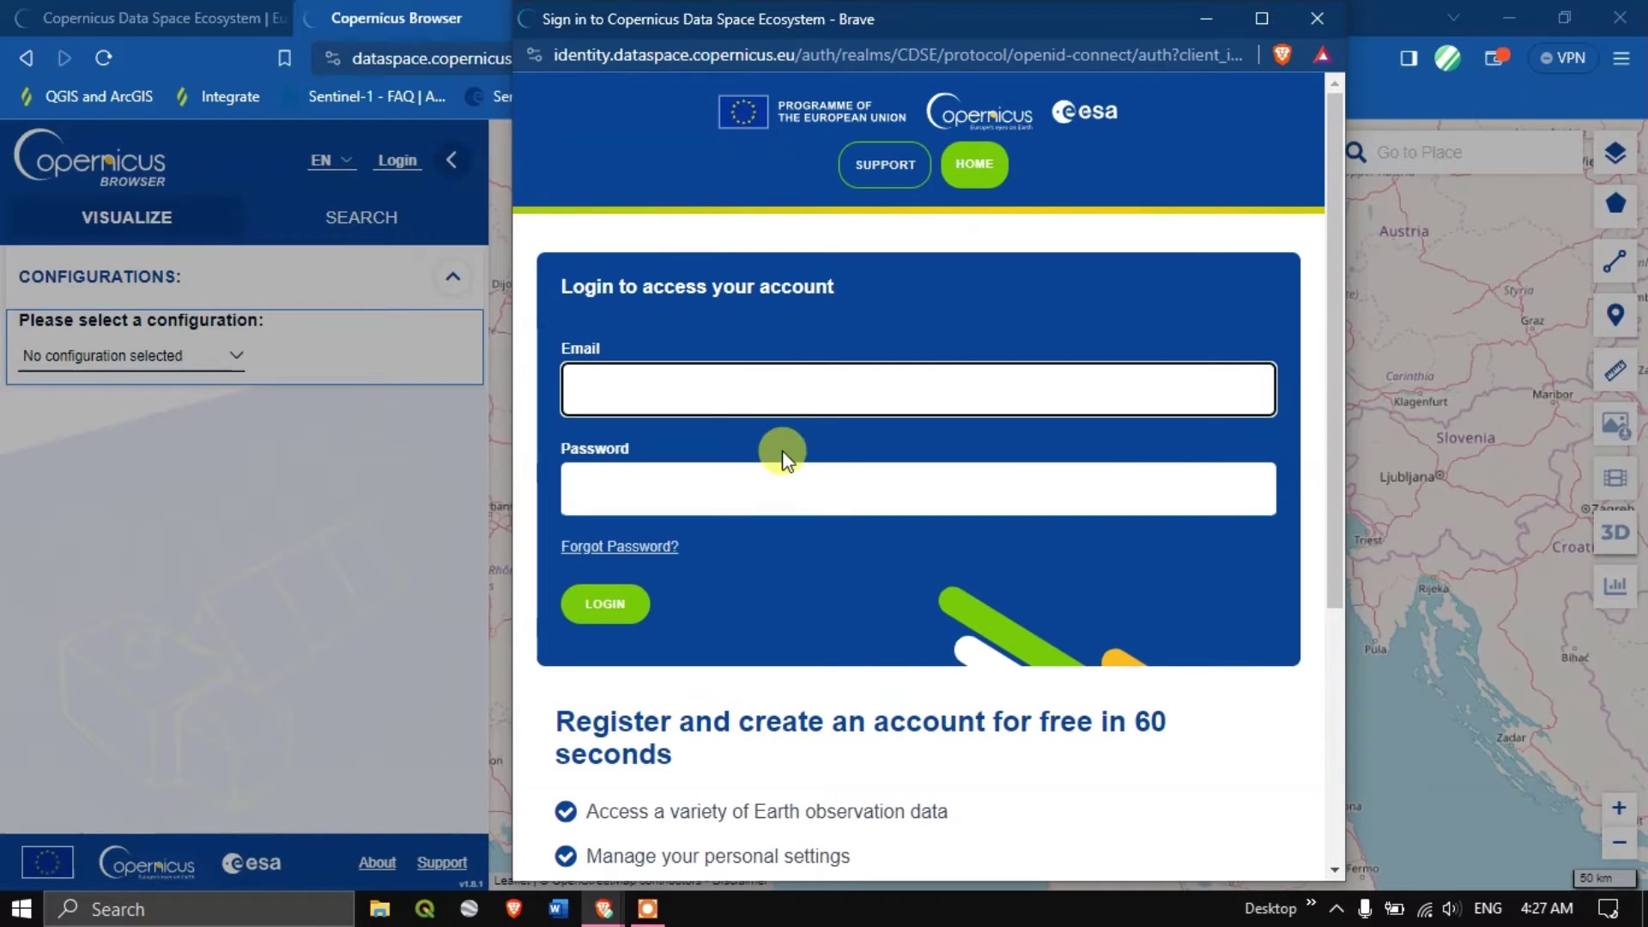
pyautogui.click(783, 391)
pyautogui.click(772, 464)
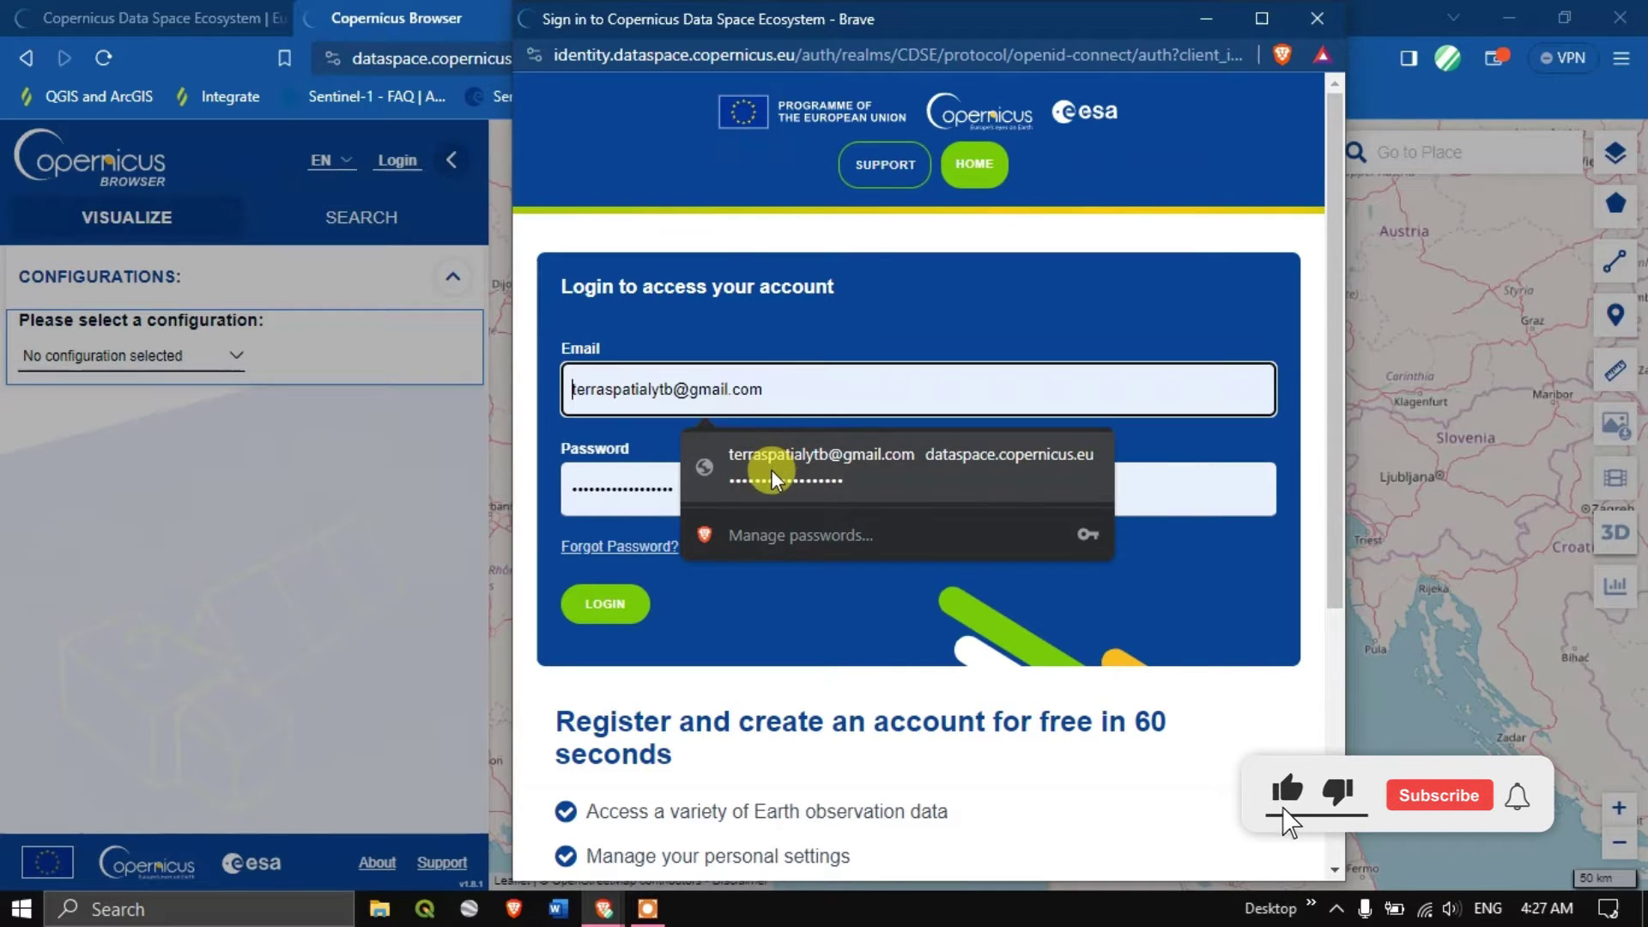
pyautogui.click(632, 598)
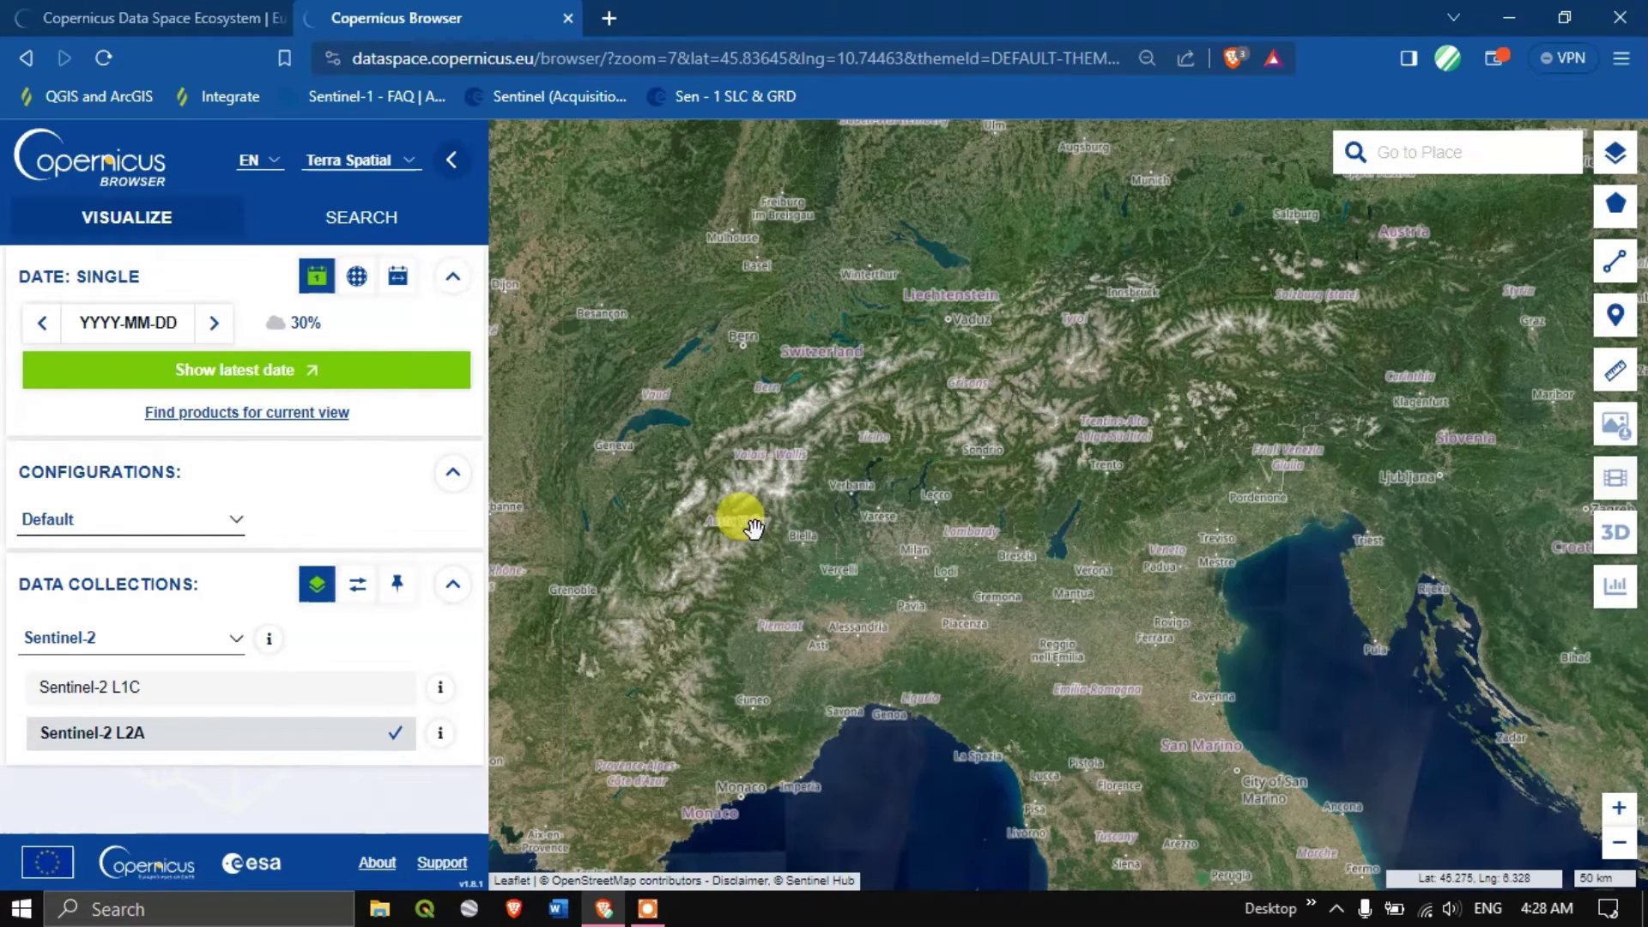
pyautogui.scroll(-1, 979, 367)
pyautogui.write('chennai')
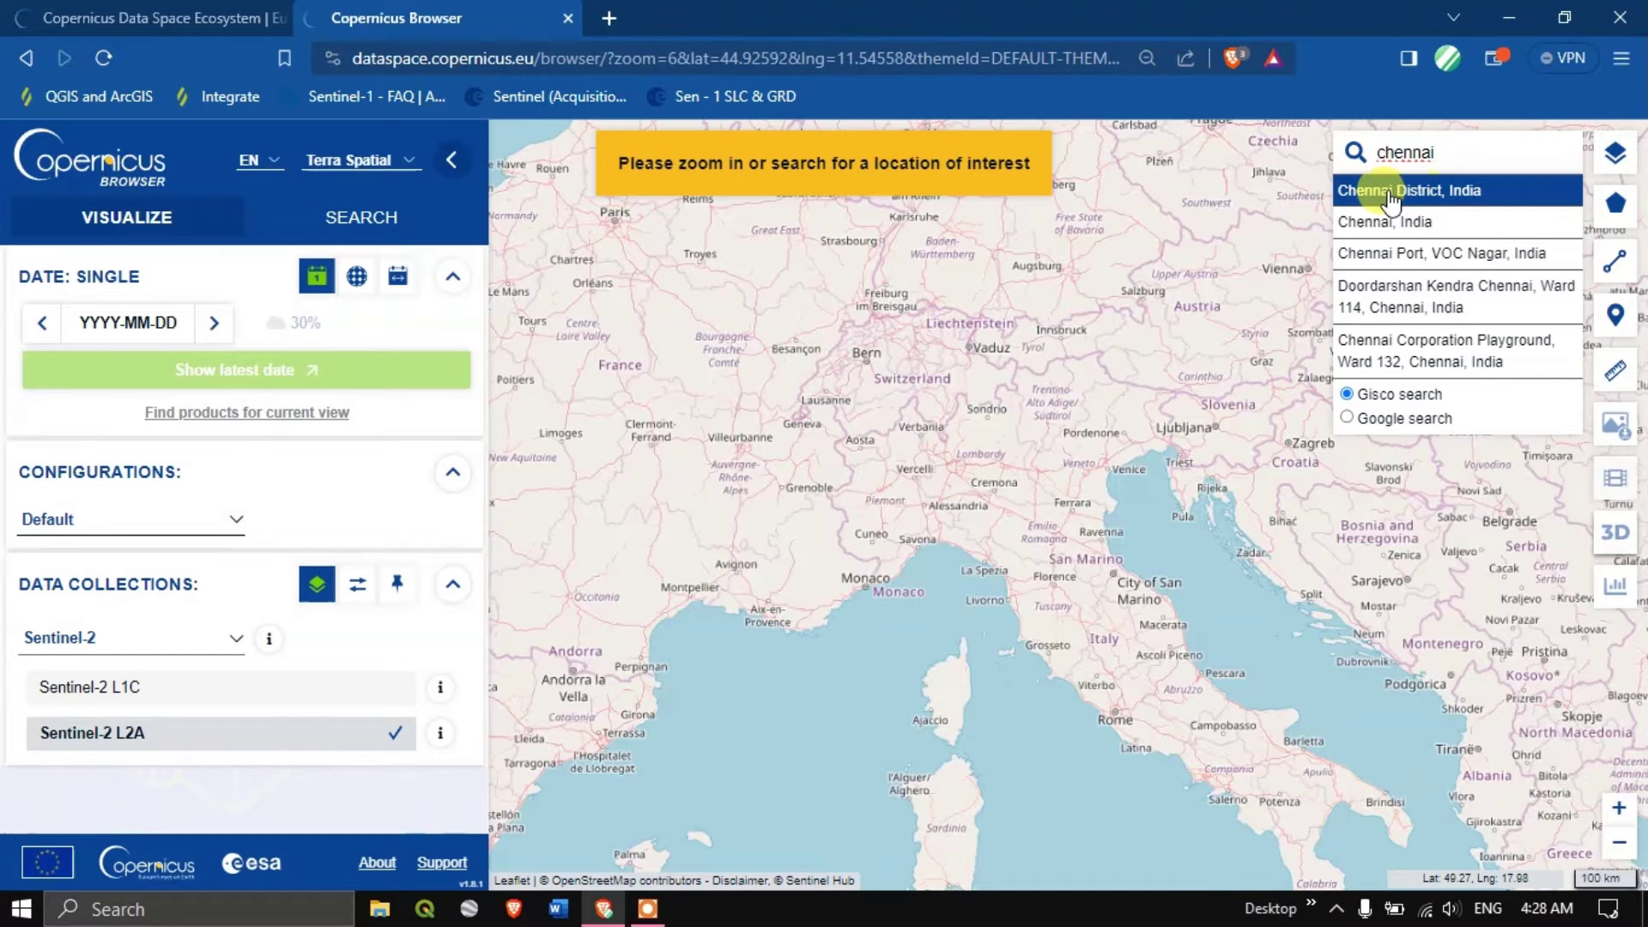
# Step: Move the map to Chennai District, India
pyautogui.click(1433, 203)
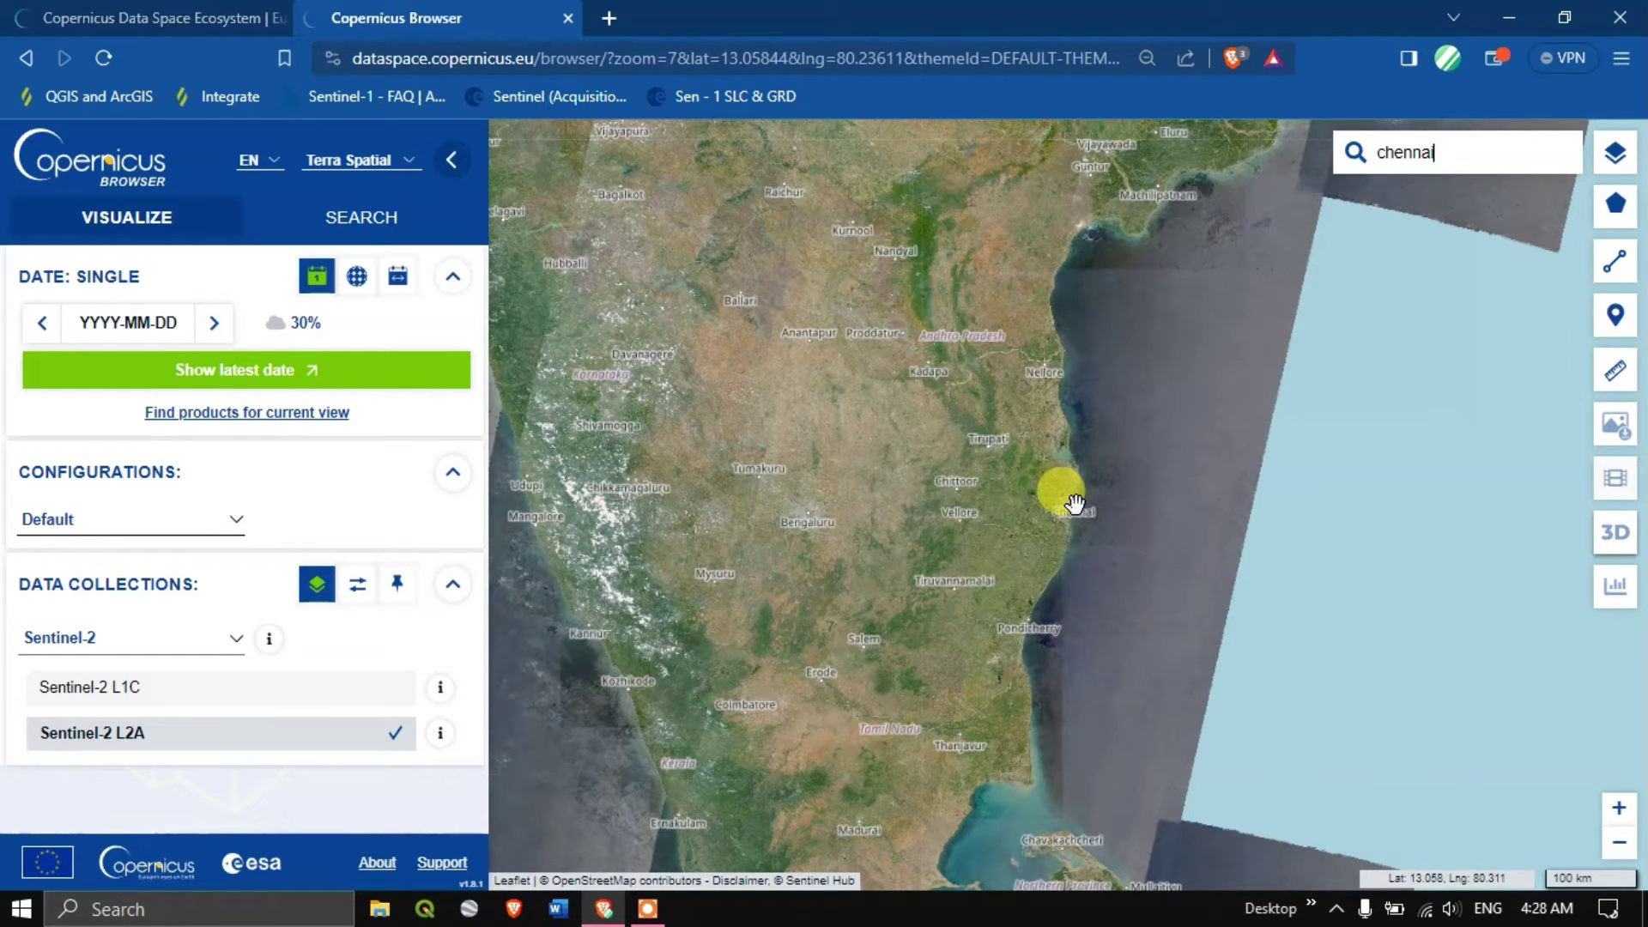
pyautogui.scroll(1, 1072, 503)
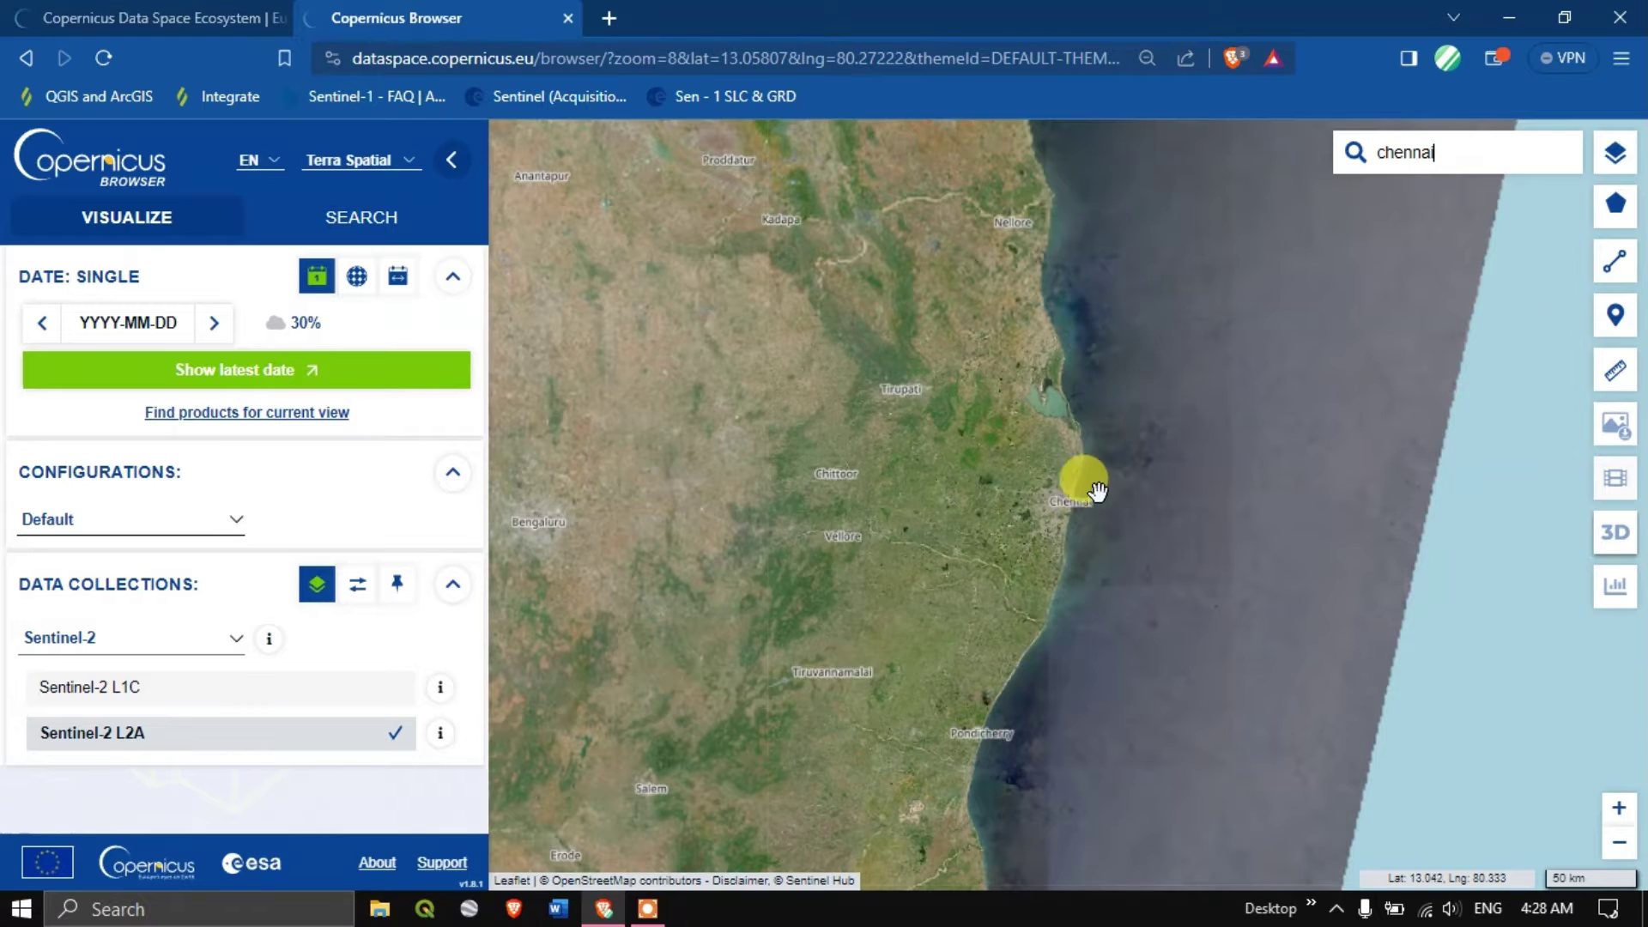
pyautogui.moveTo(1615, 203)
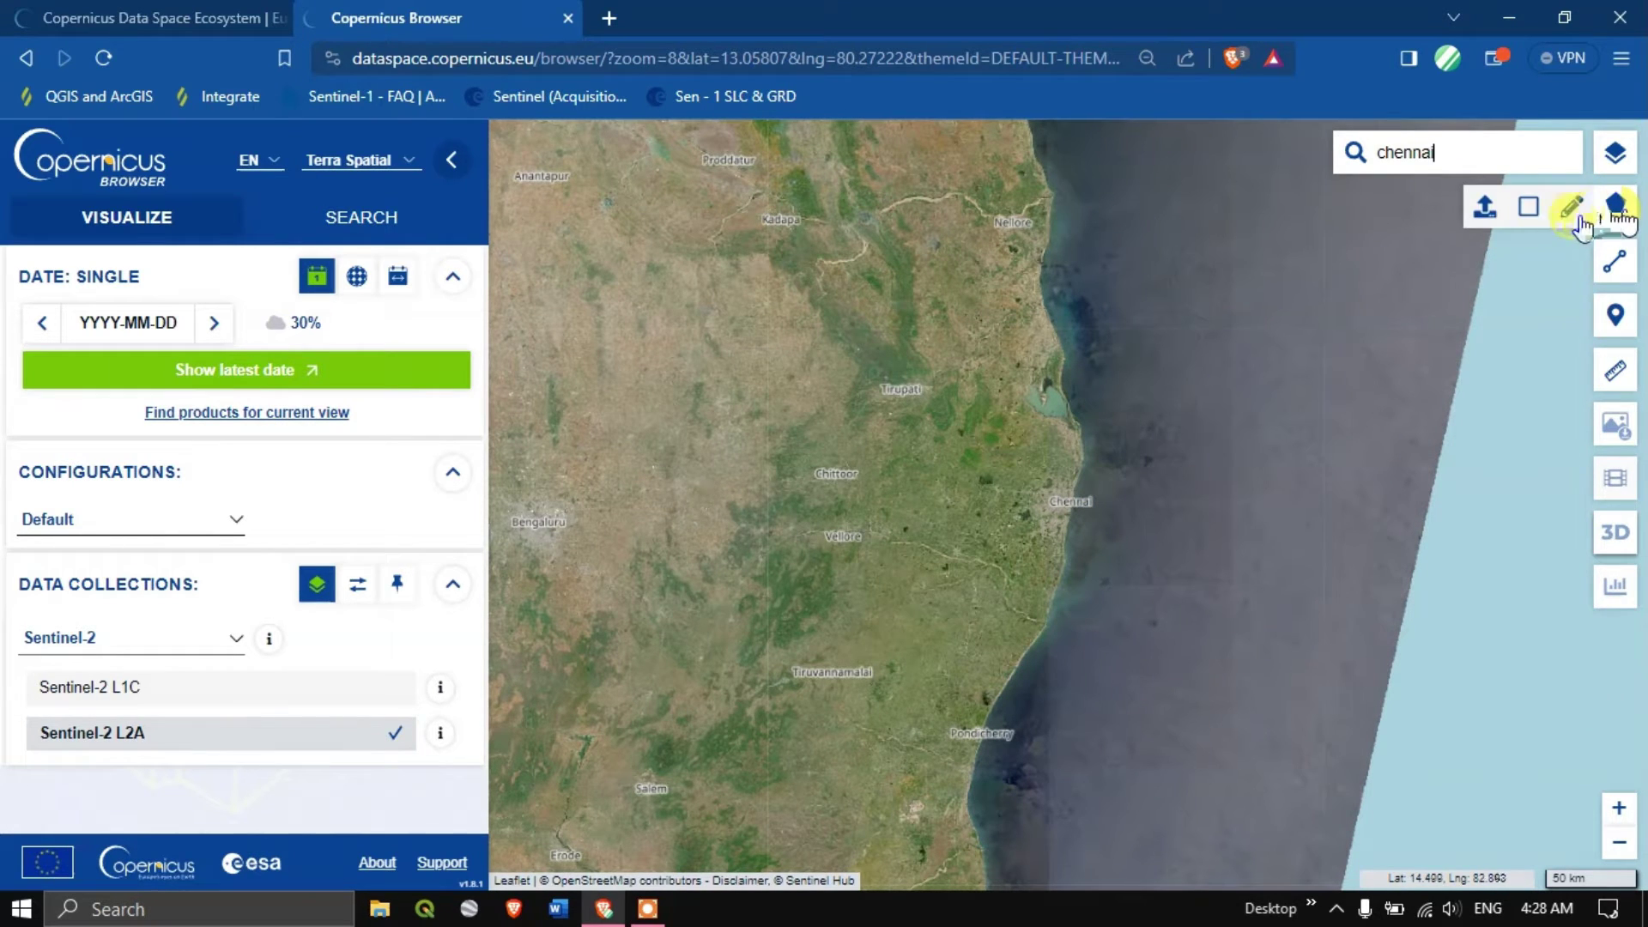
# Step: Draw a rectangle of about 6,200 km² enclosing Chennai as the area of interest
pyautogui.click(1530, 209)
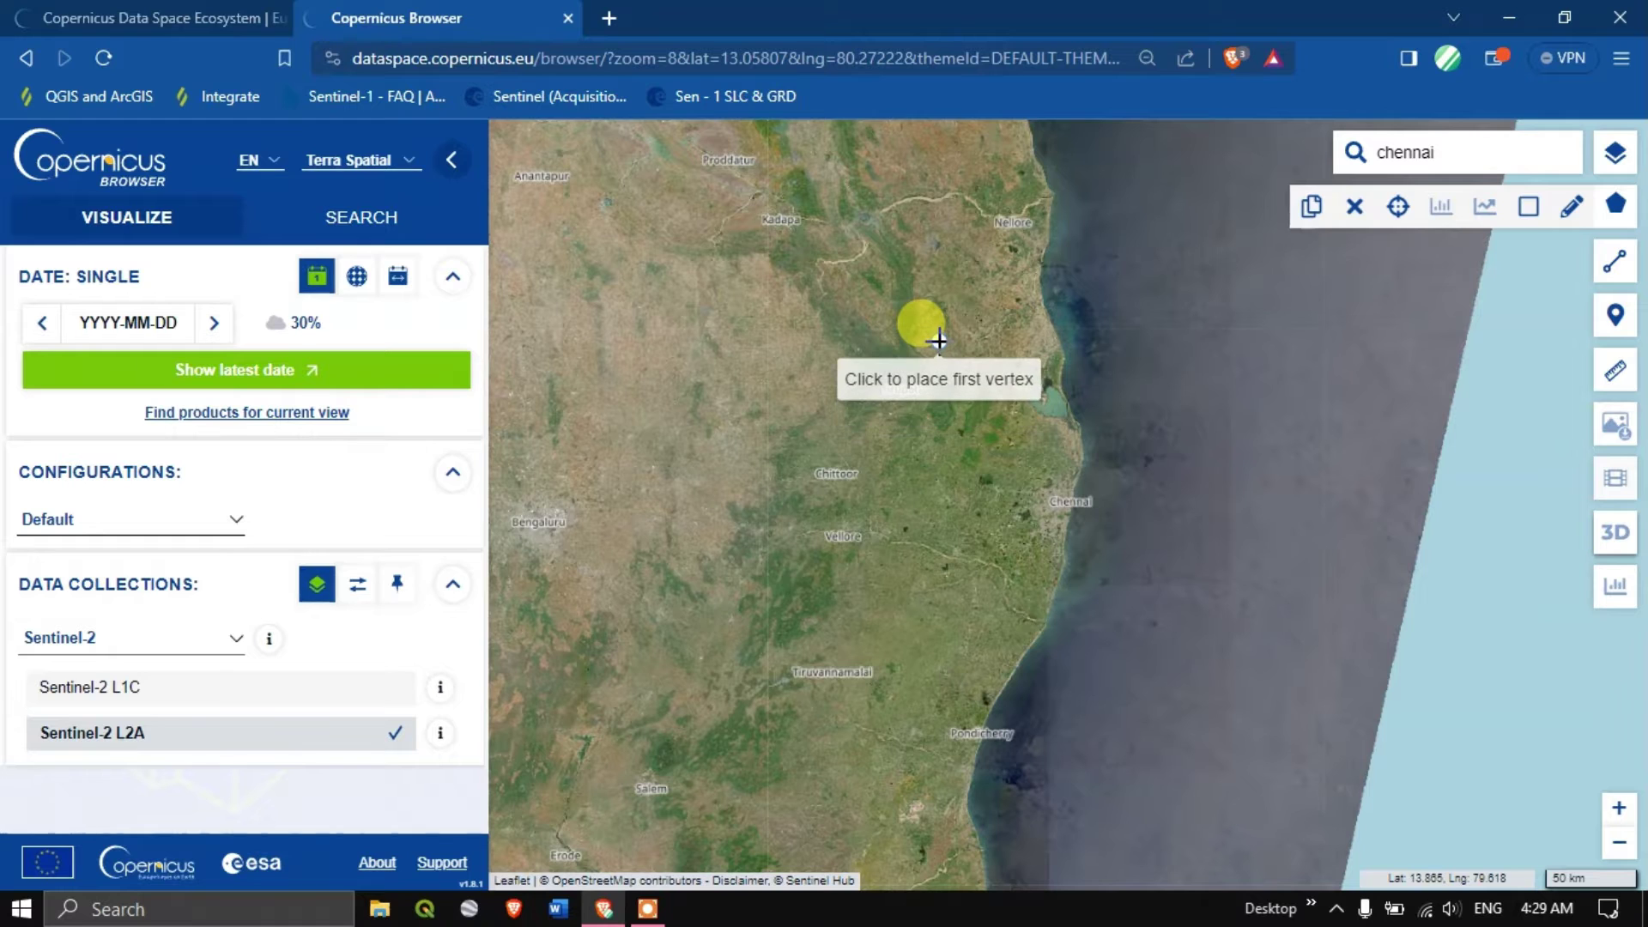
pyautogui.click(975, 432)
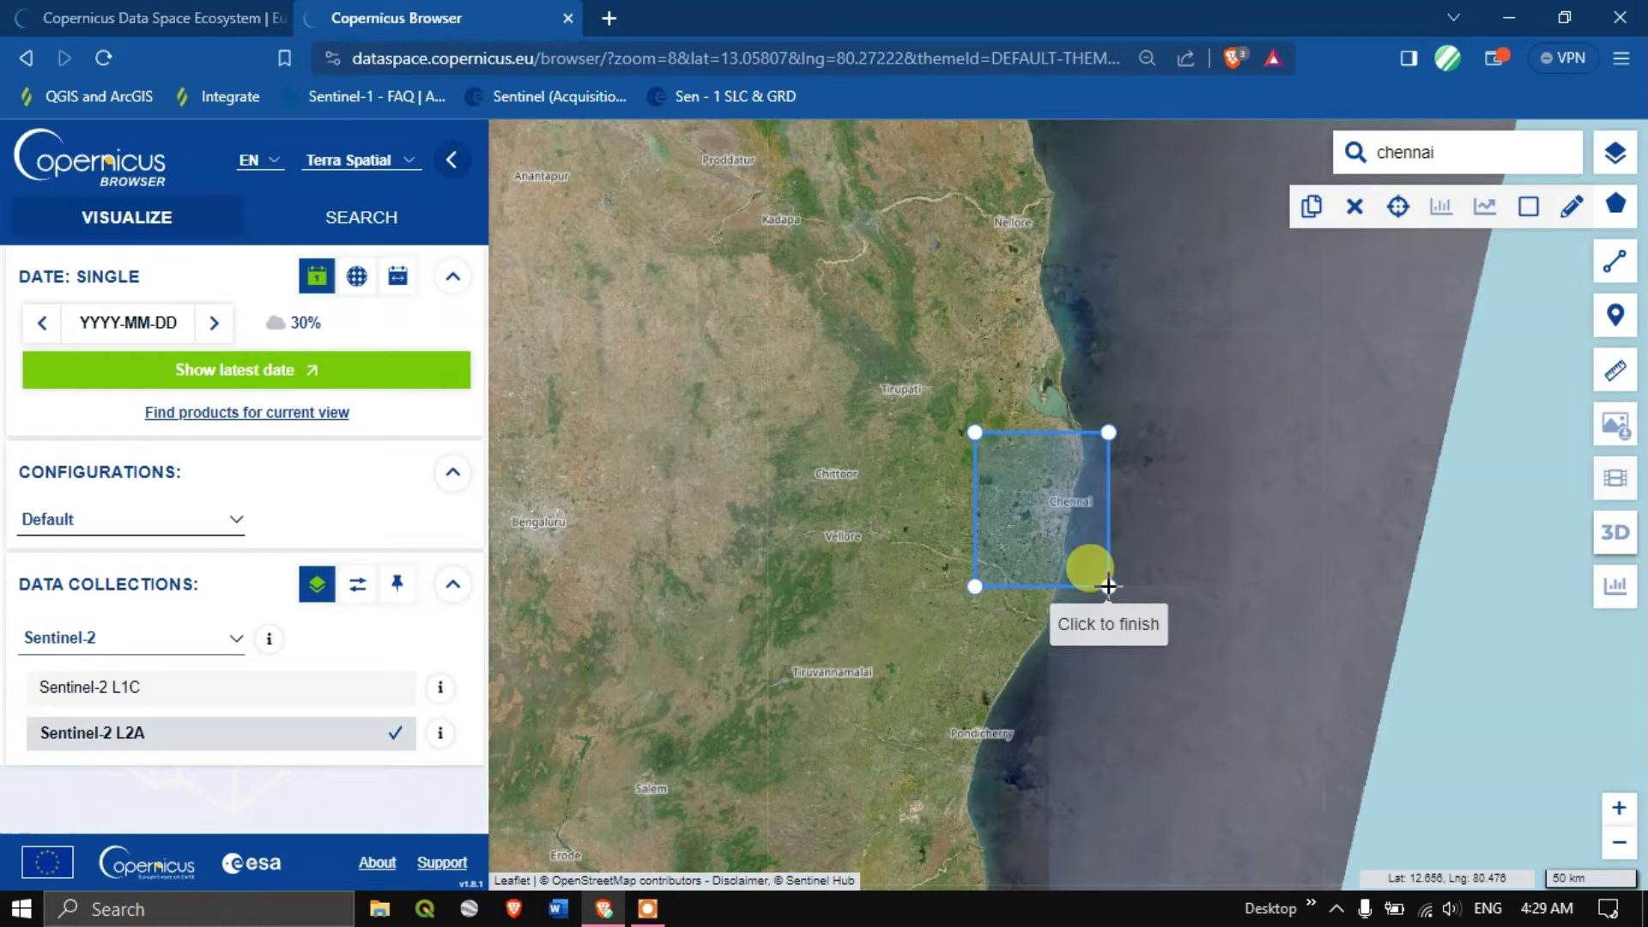
pyautogui.click(1107, 586)
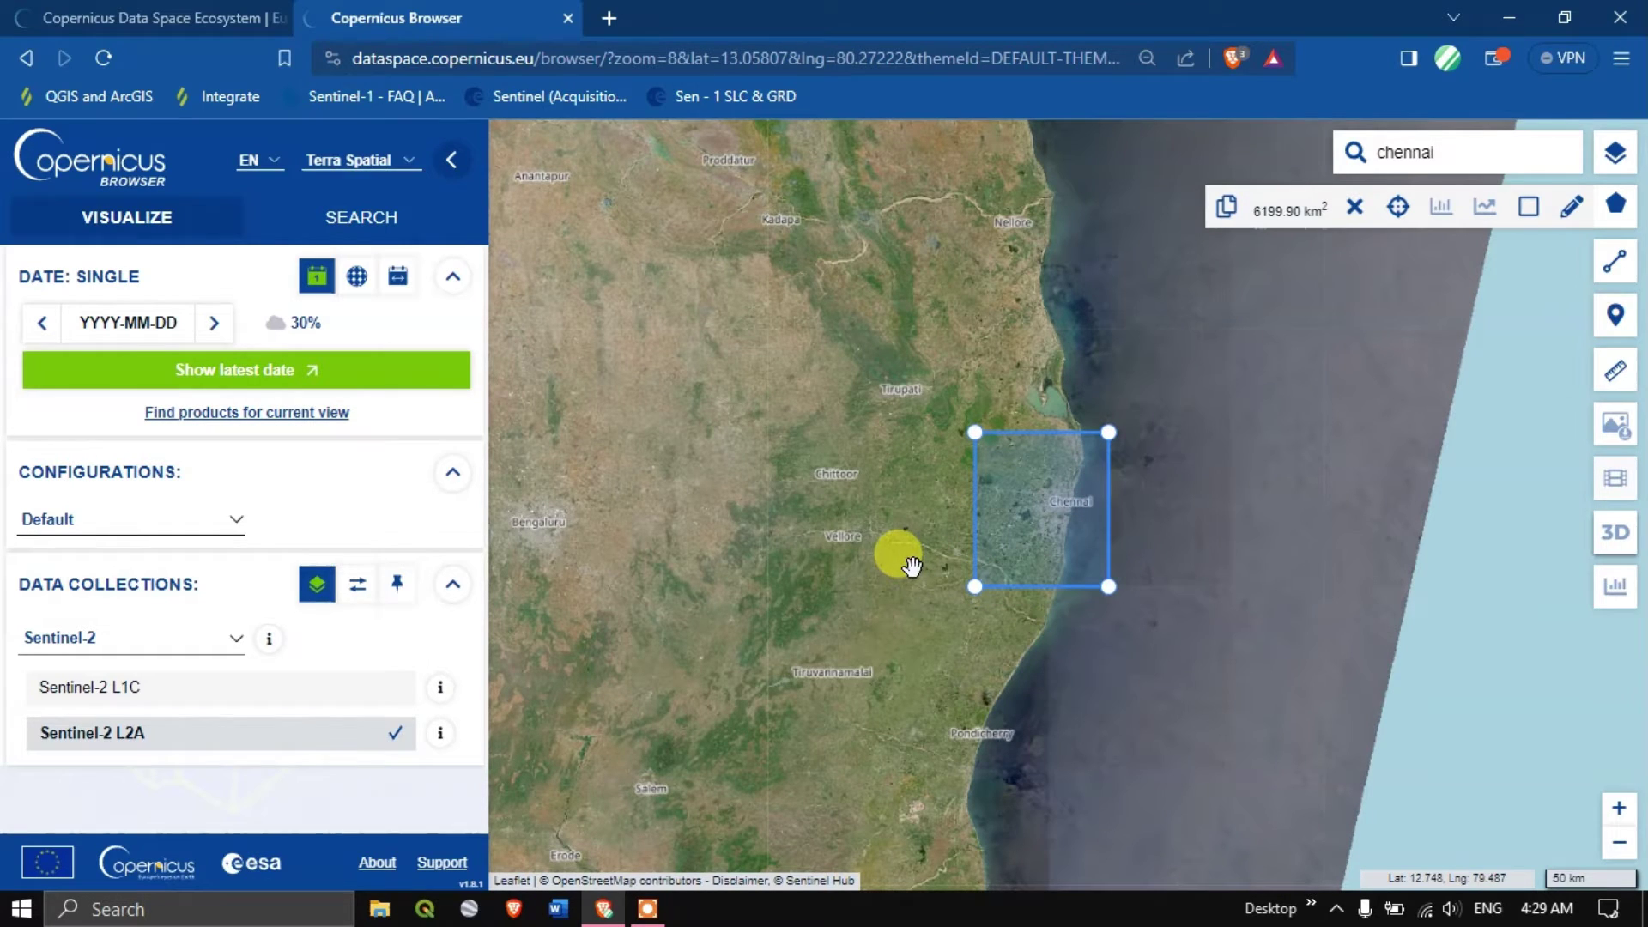
pyautogui.click(362, 413)
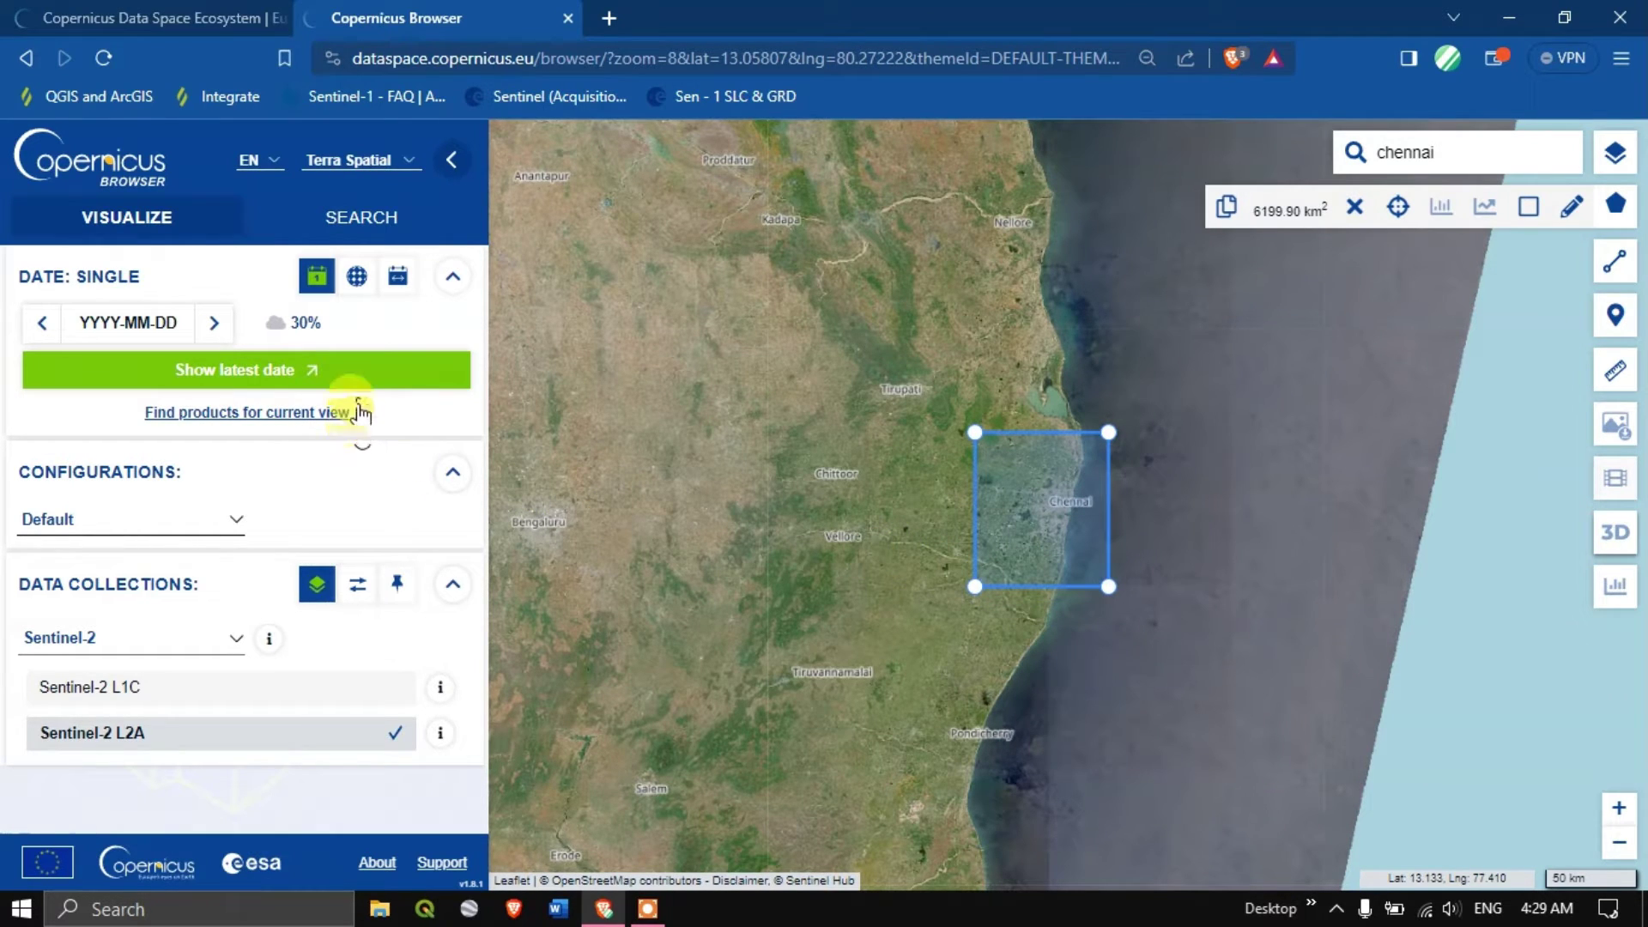
# Step: Search Sentinel-1 products with the acquisition mode filter limited to IW
pyautogui.click(335, 222)
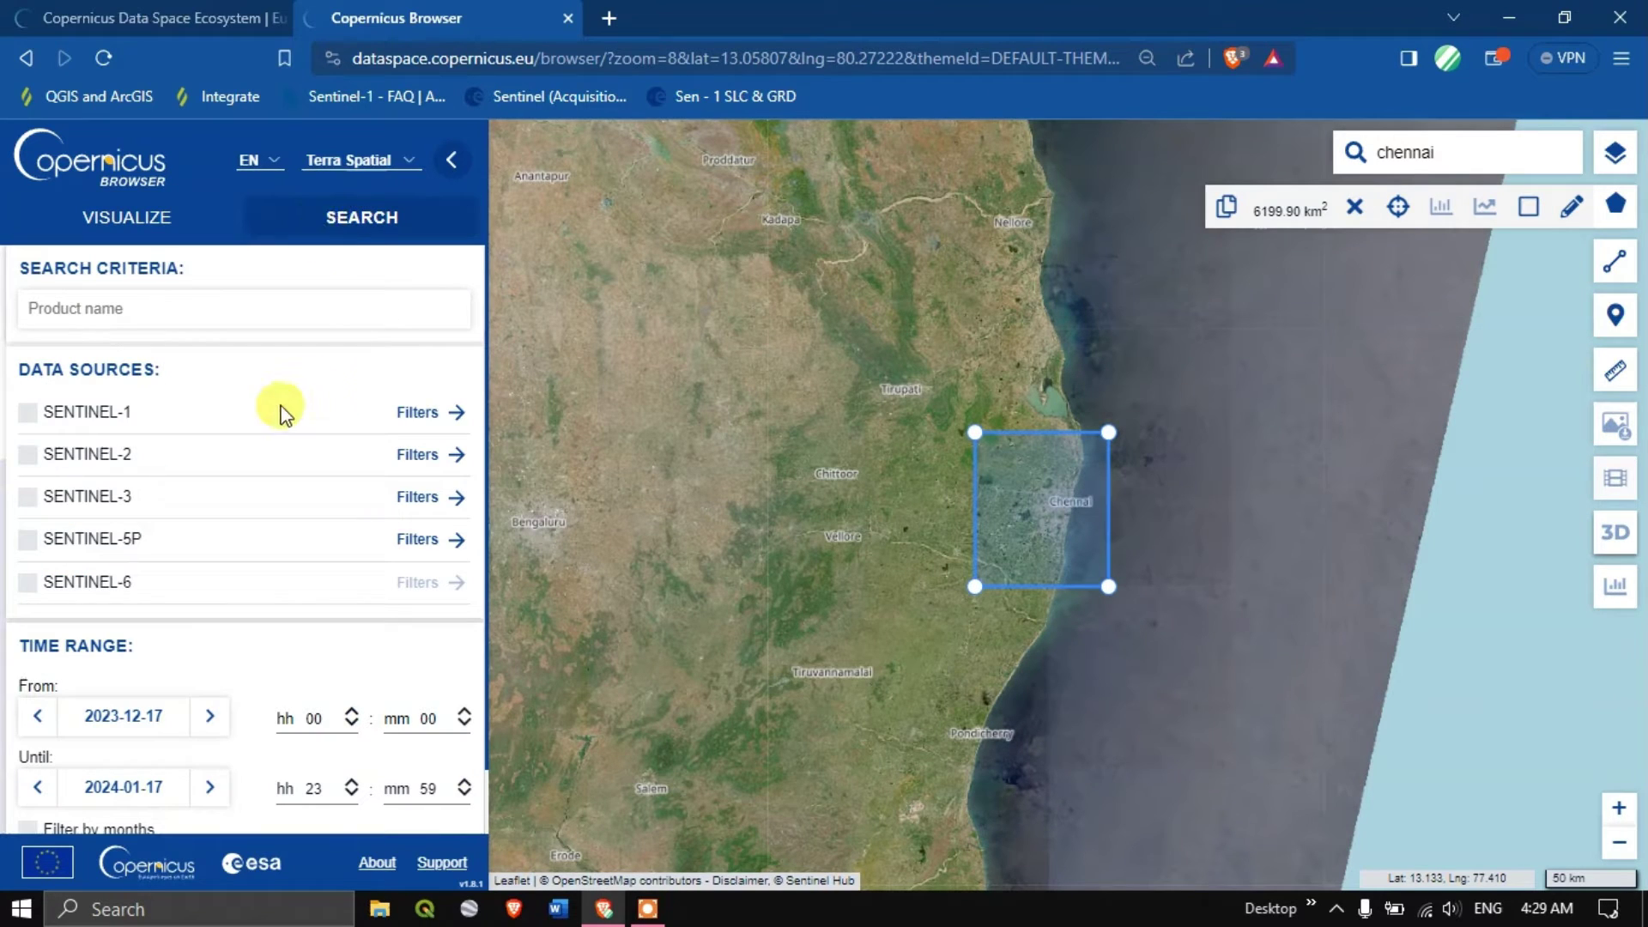
pyautogui.click(27, 413)
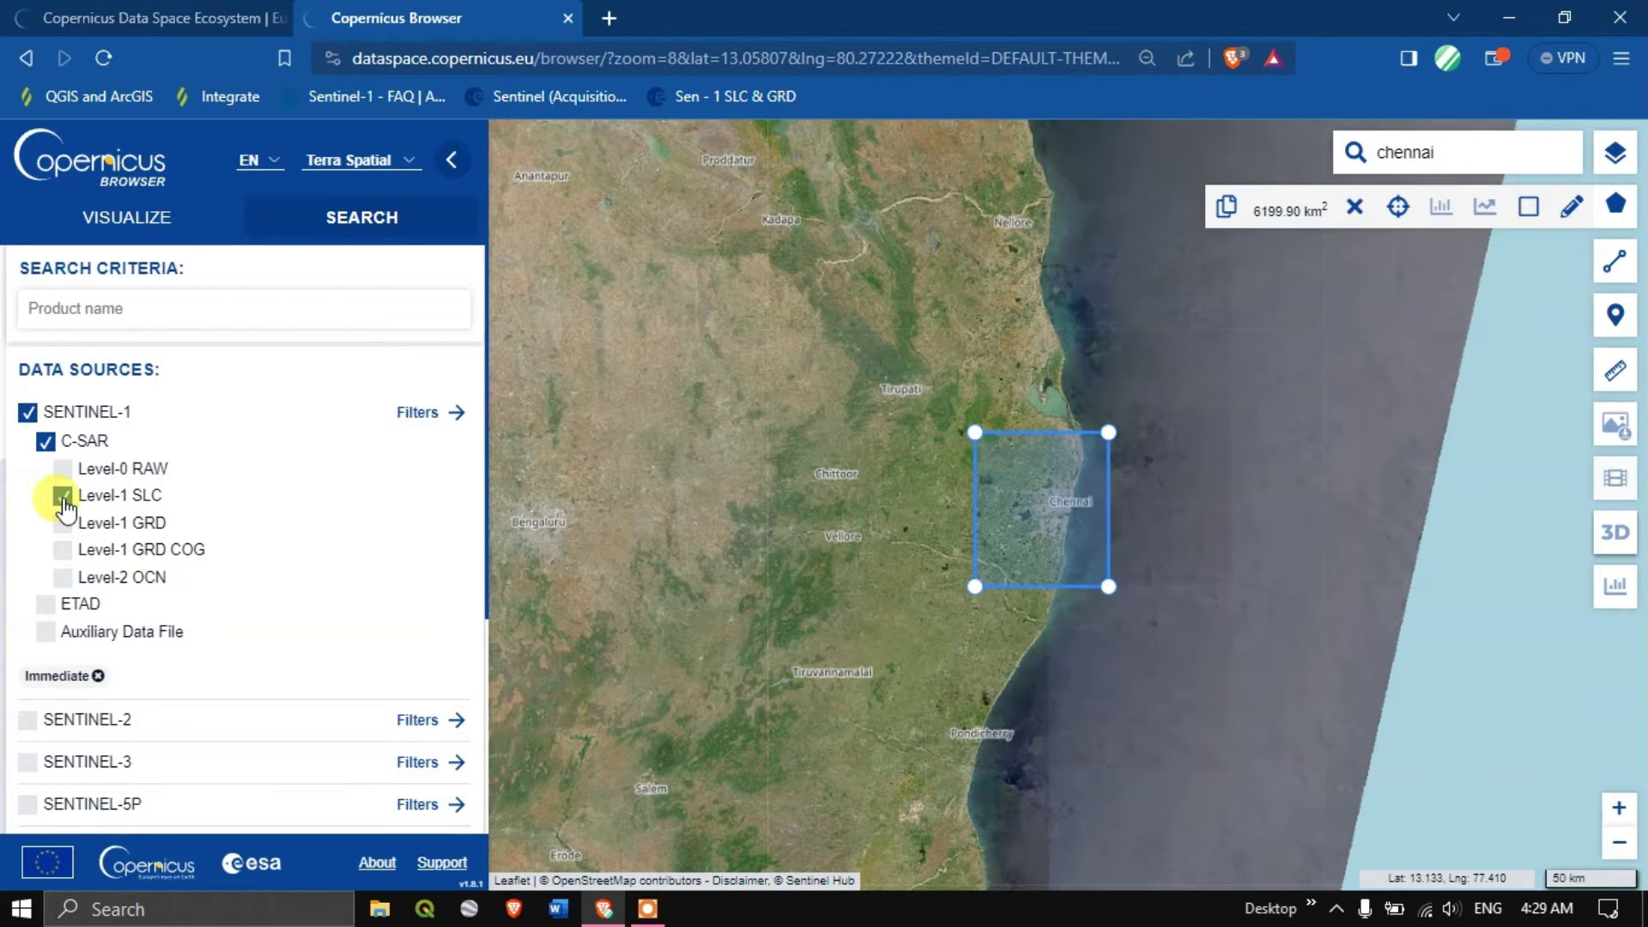
pyautogui.click(429, 425)
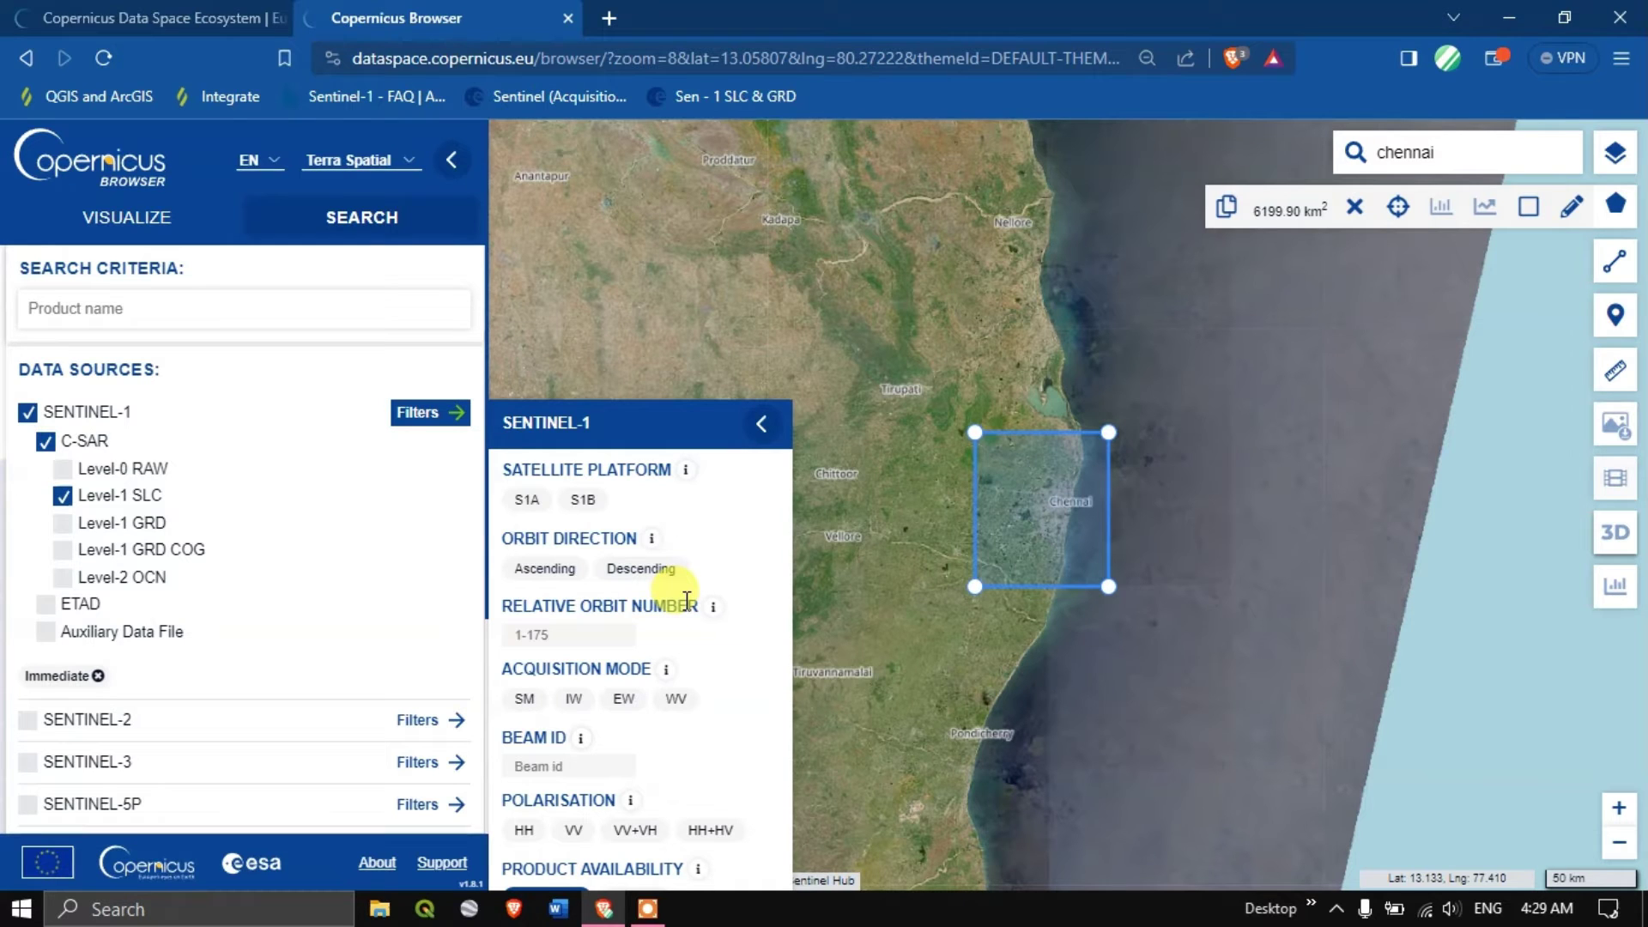
pyautogui.scroll(-2, 366, 497)
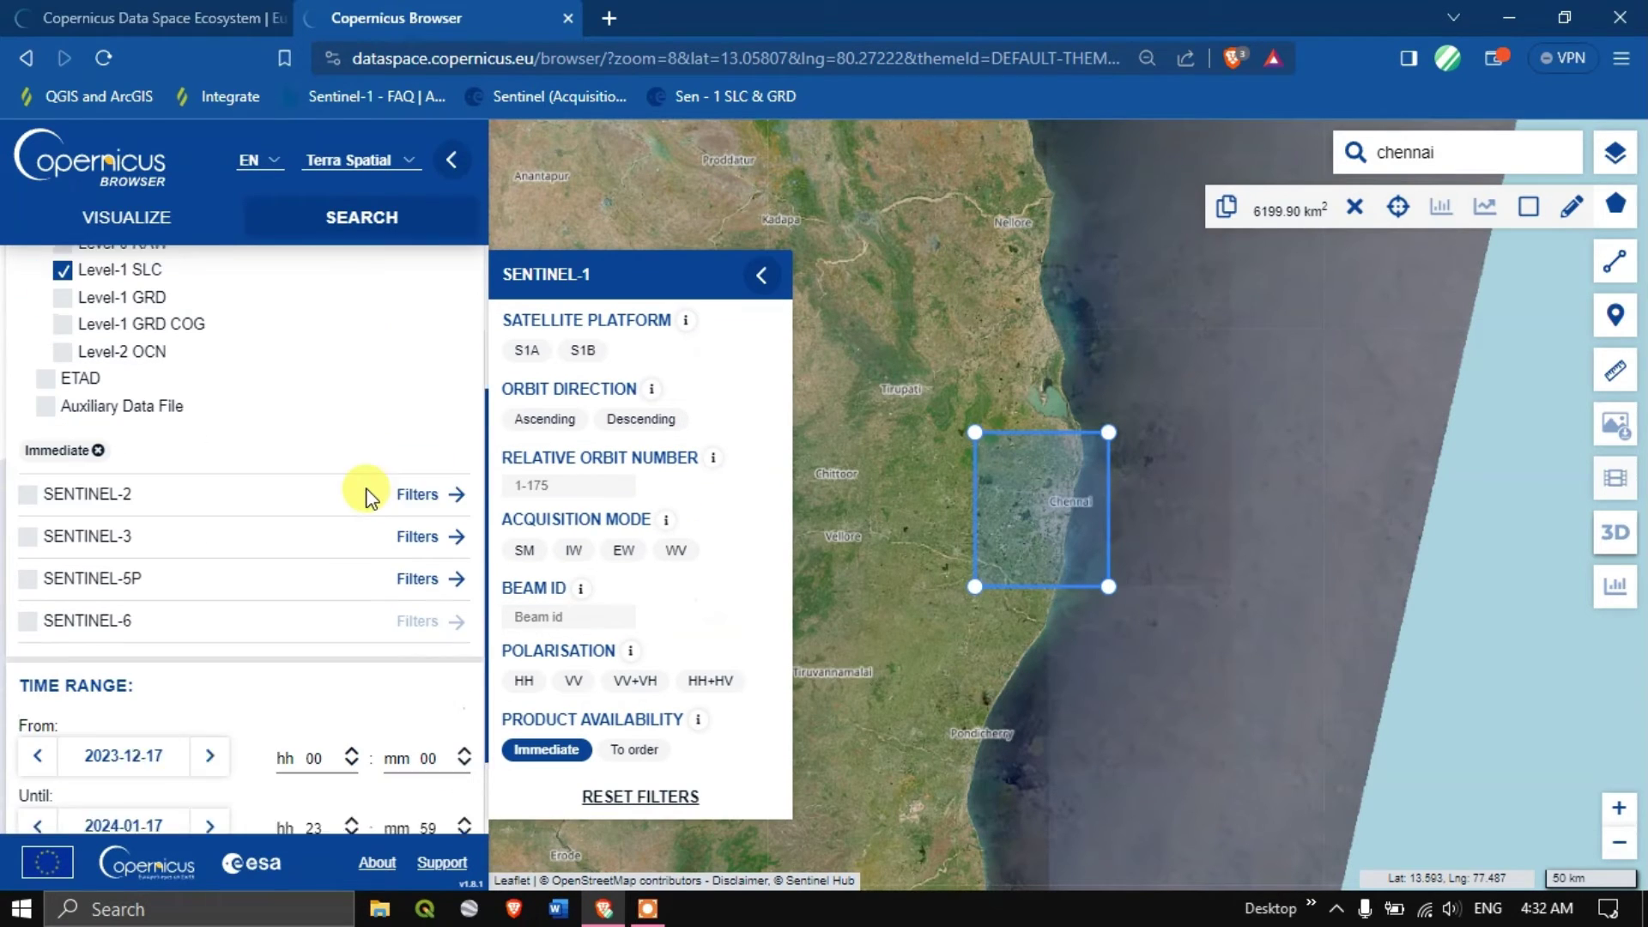
pyautogui.click(576, 558)
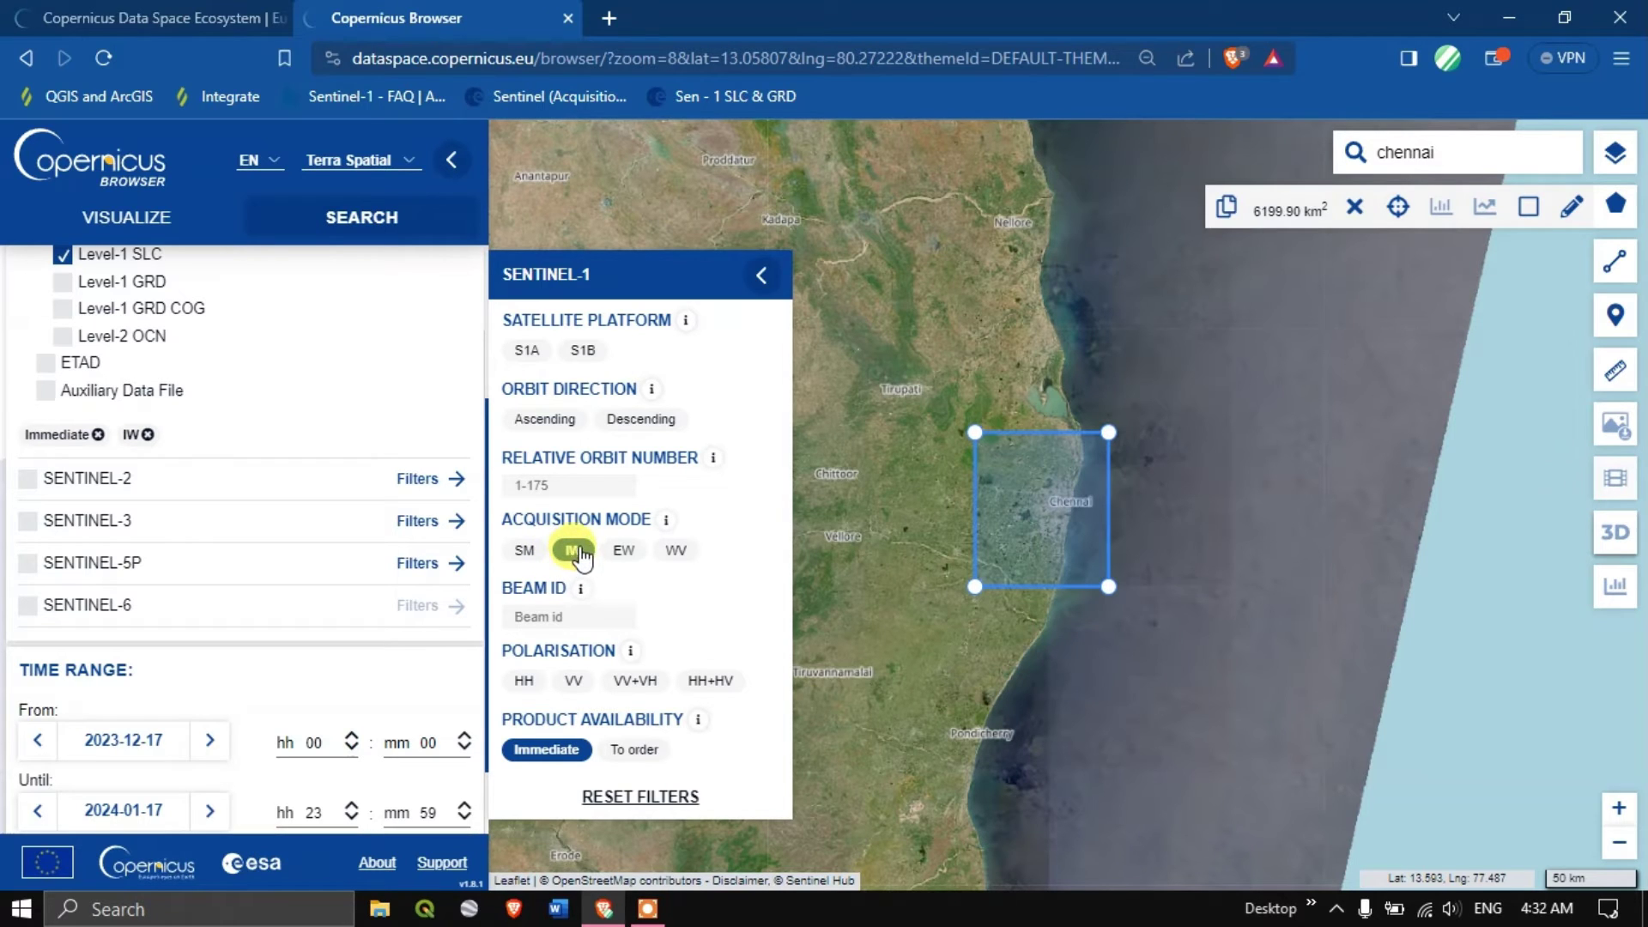
# Step: Close the Sentinel-1 filters and set the search start date to 2022-01-01
pyautogui.click(764, 279)
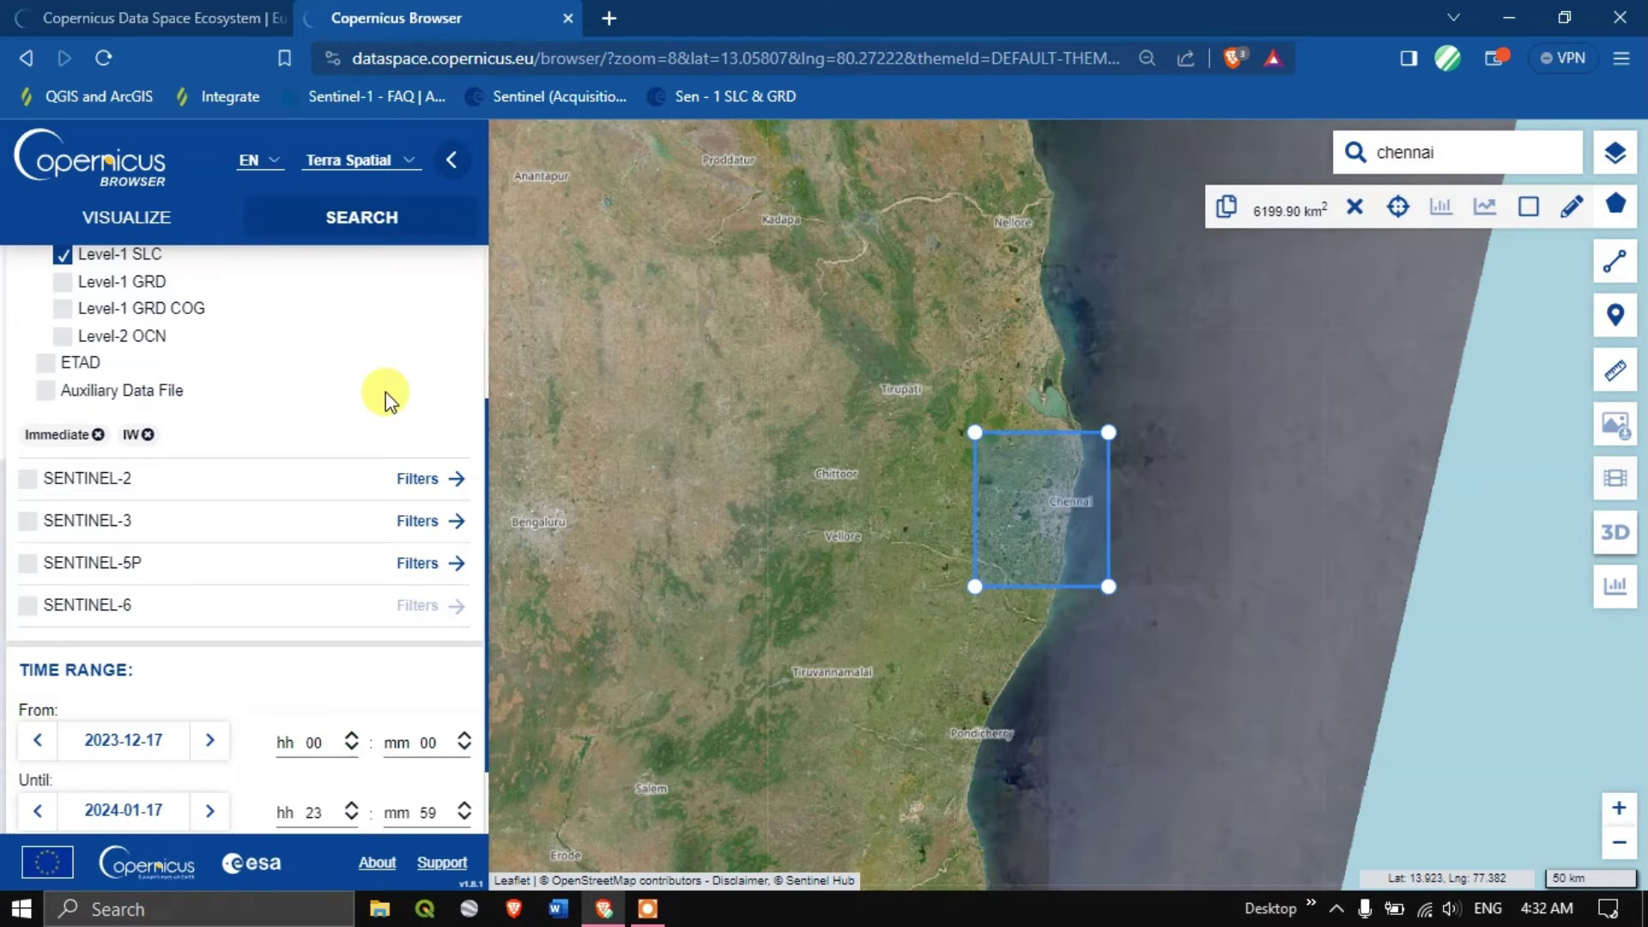
pyautogui.scroll(-1, 370, 411)
pyautogui.scroll(1, 347, 423)
pyautogui.scroll(-1, 342, 424)
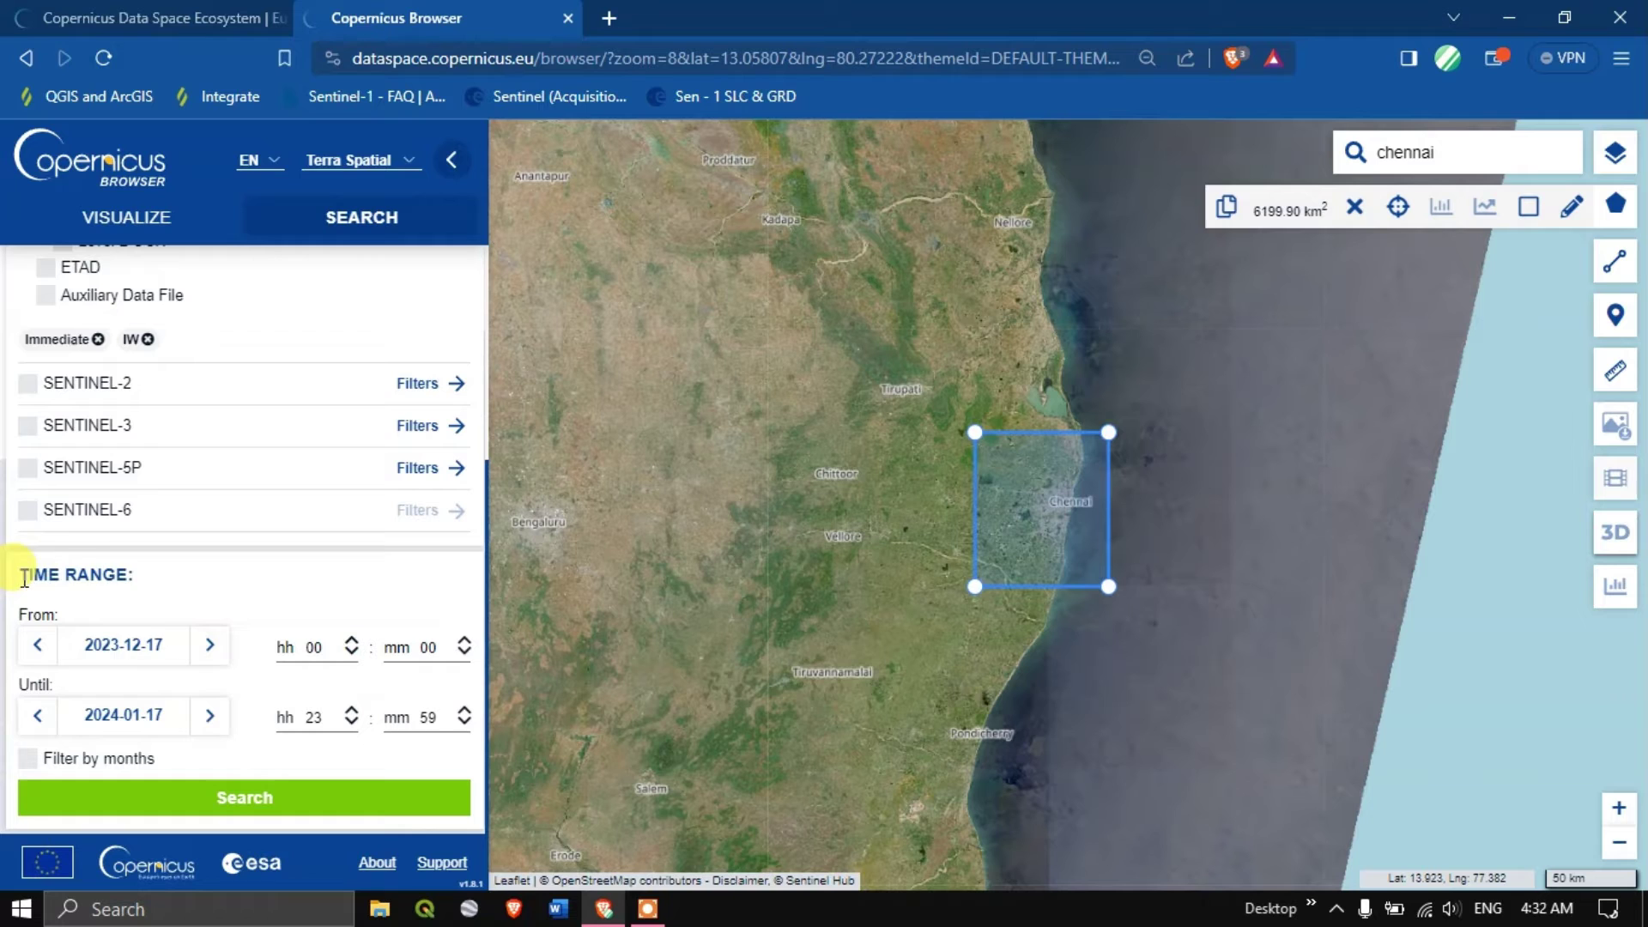
pyautogui.click(123, 643)
pyautogui.scroll(-2, 250, 670)
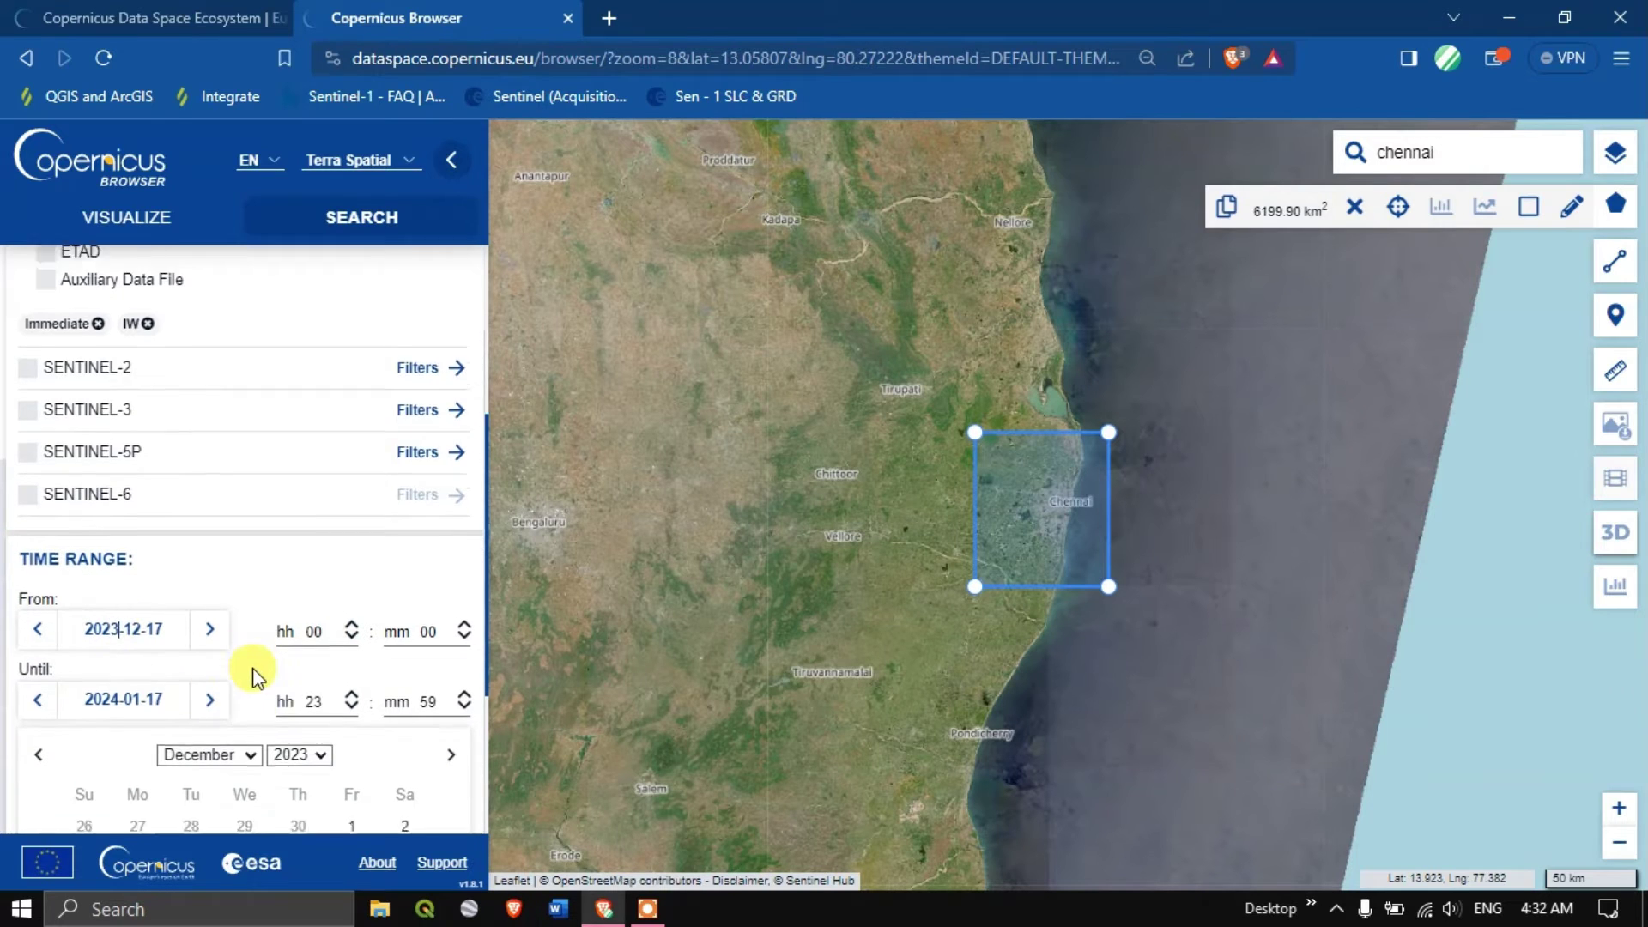
pyautogui.click(296, 529)
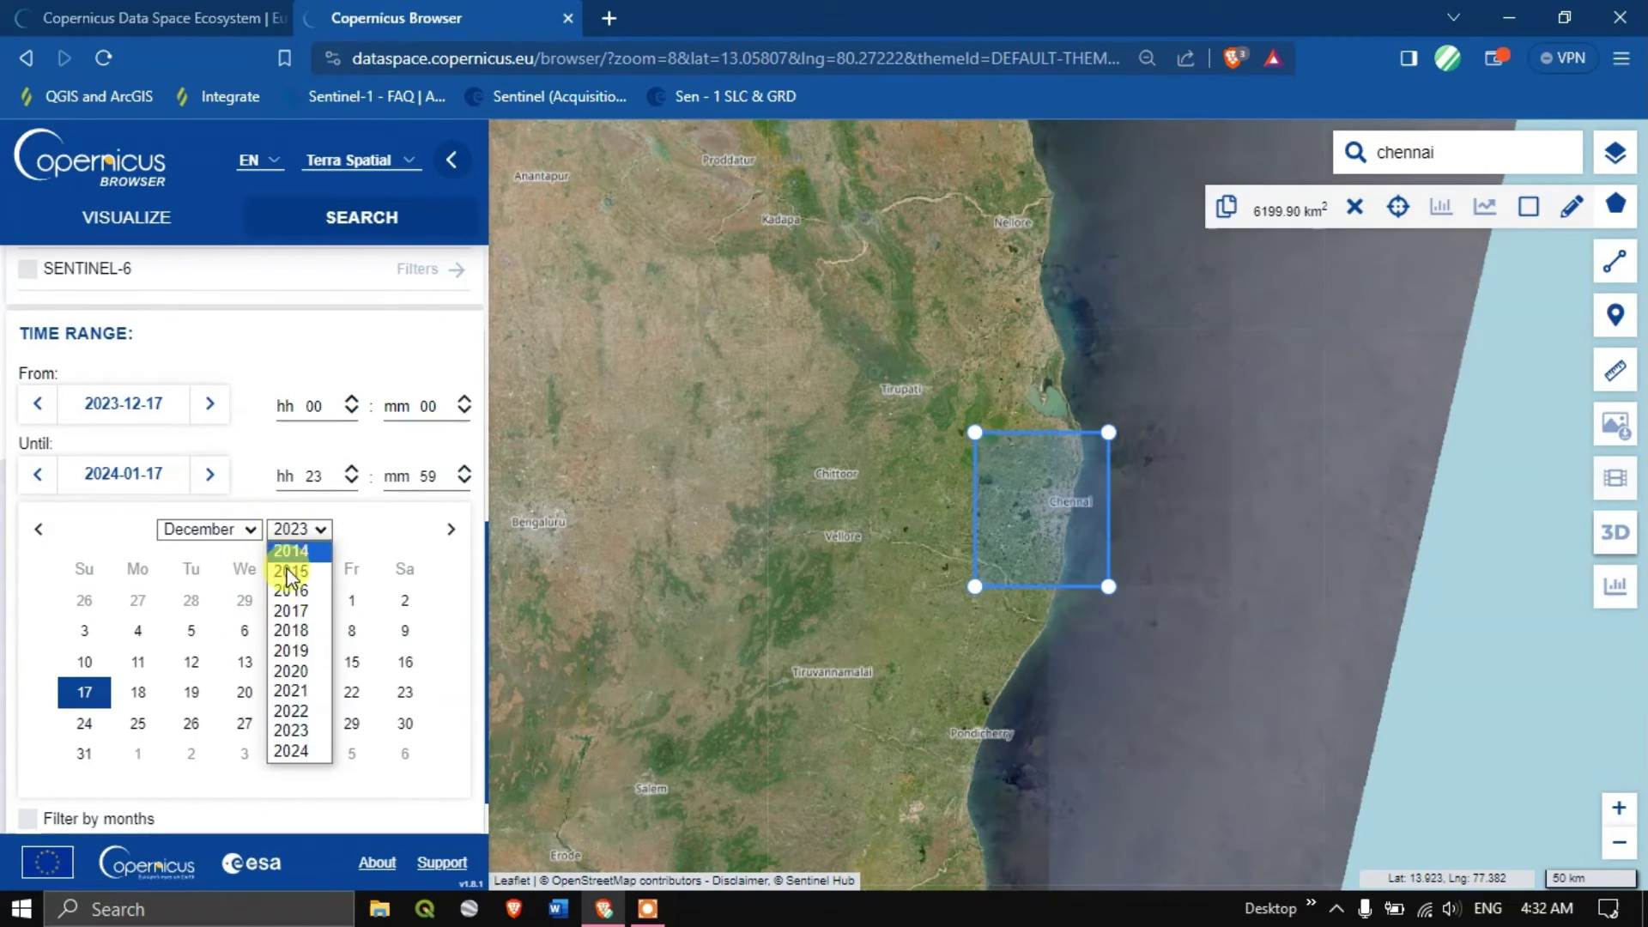
pyautogui.click(298, 707)
pyautogui.click(232, 529)
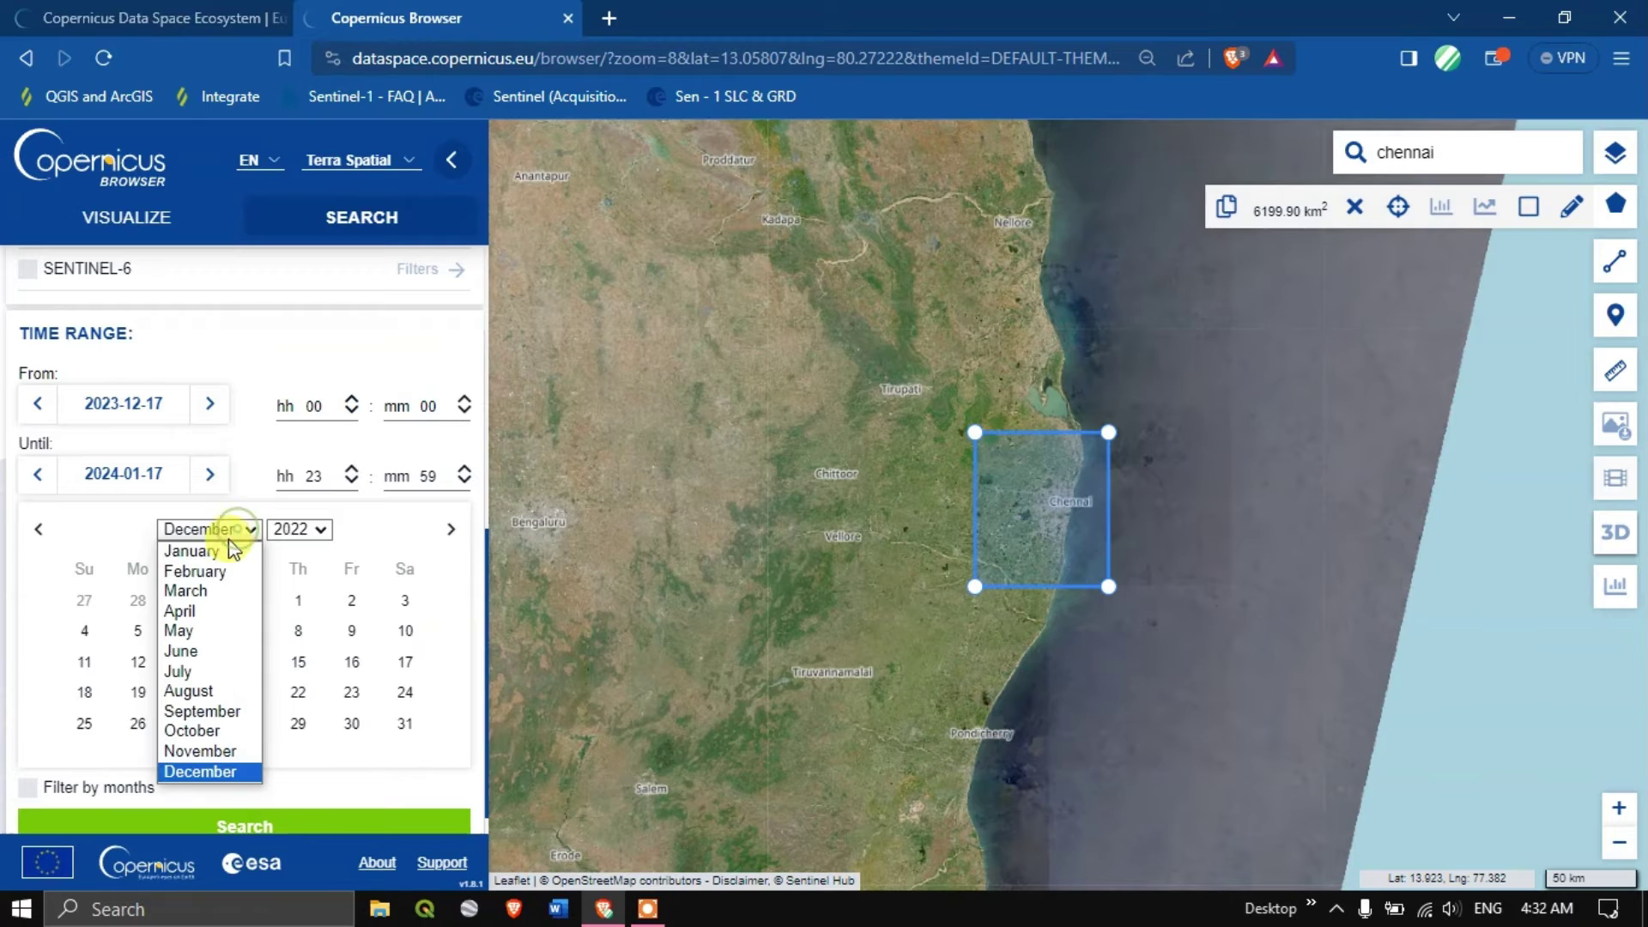
pyautogui.click(206, 551)
pyautogui.scroll(-1, 250, 551)
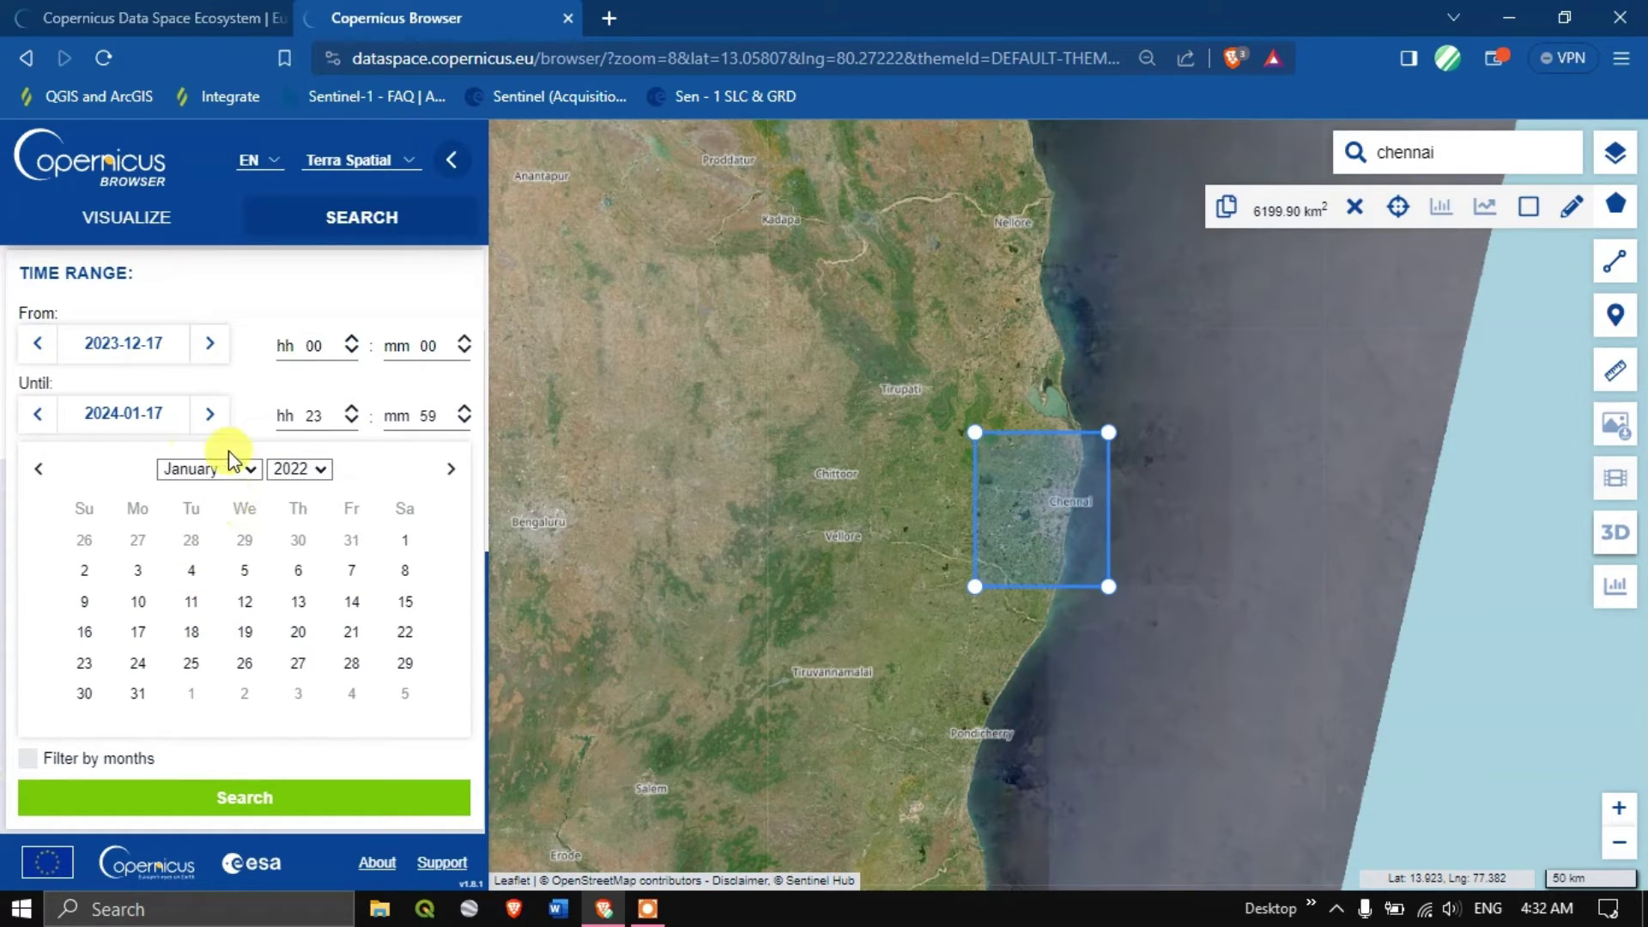
pyautogui.click(402, 542)
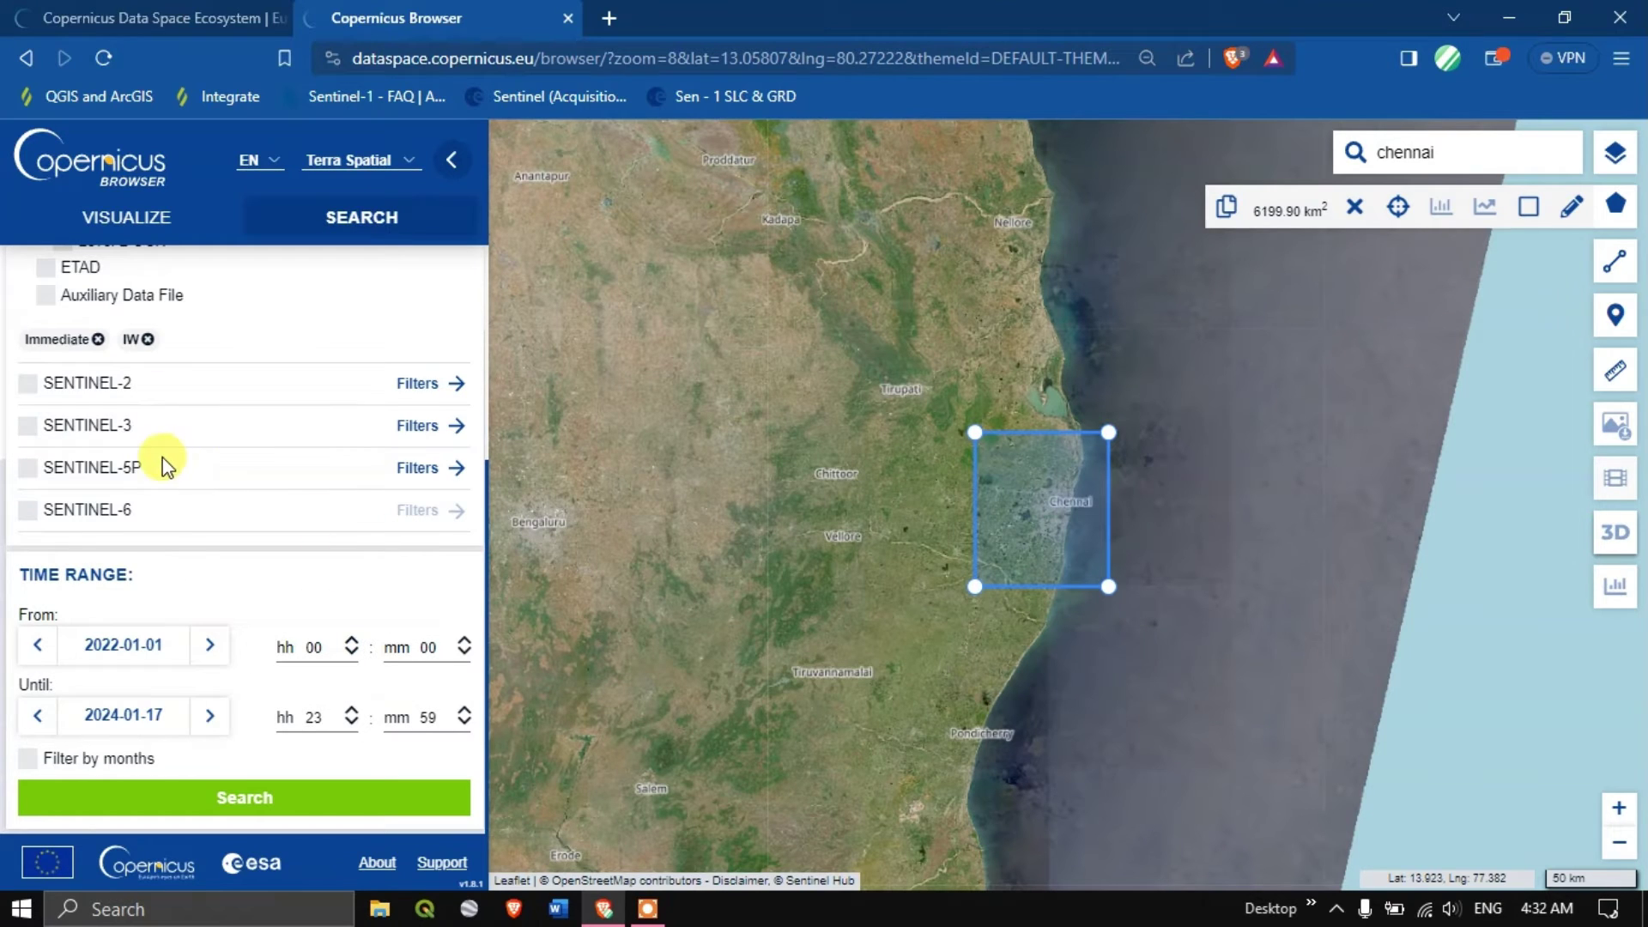
# Step: Set the search end date to 2023-12-31 and open a new browser tab
pyautogui.click(140, 717)
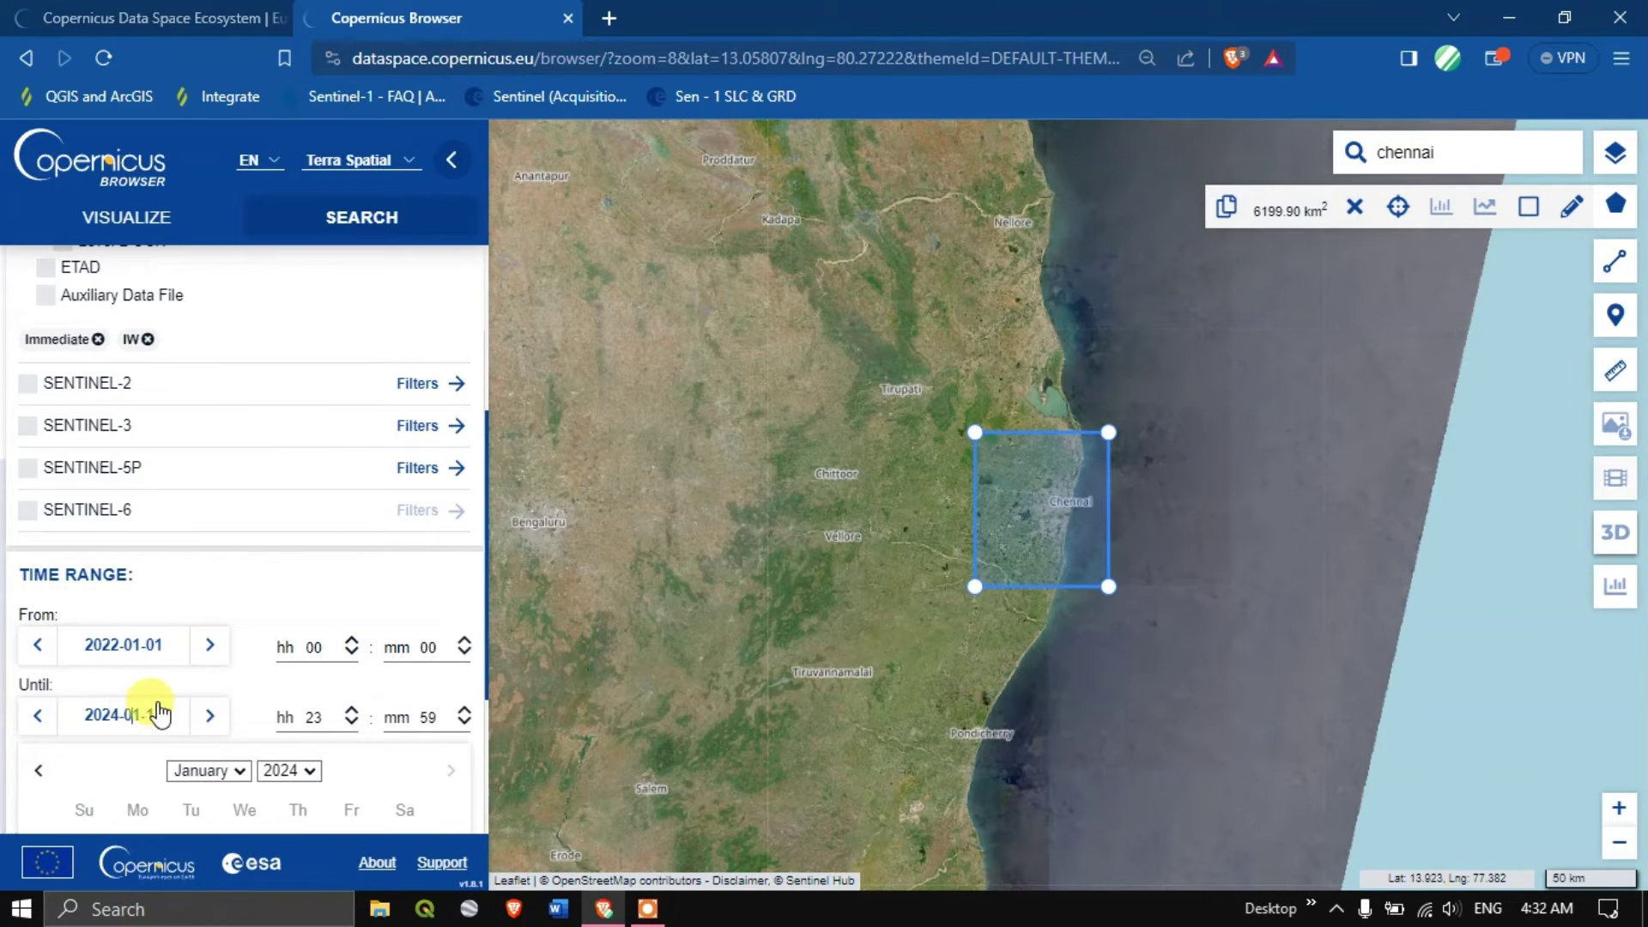
pyautogui.scroll(-3, 276, 717)
pyautogui.click(215, 501)
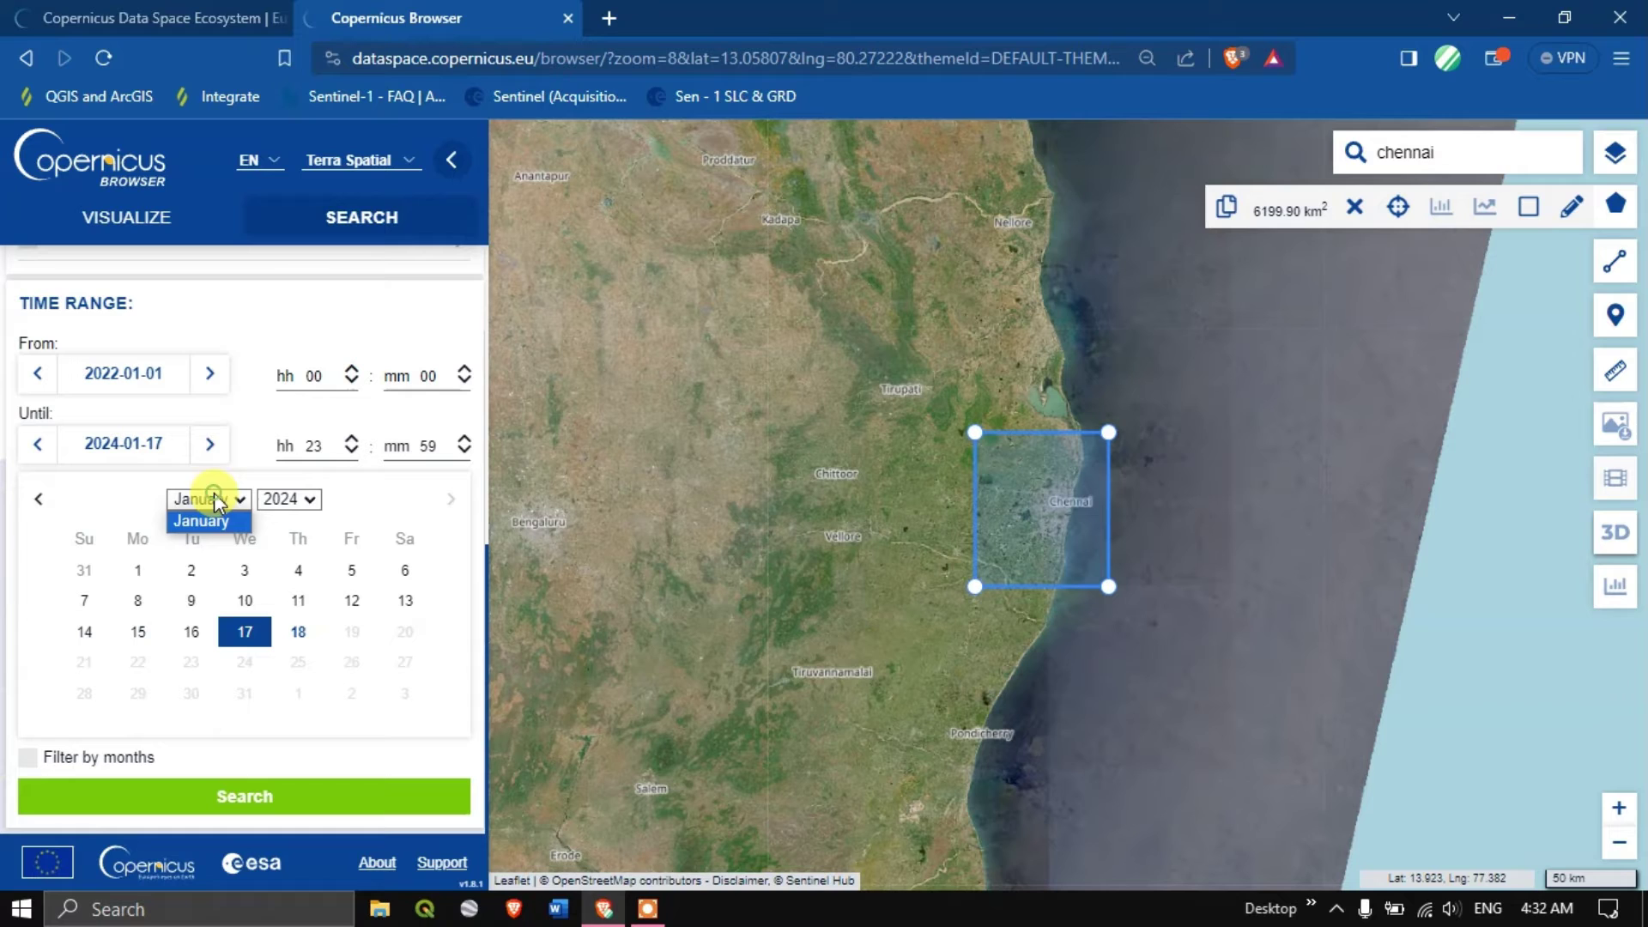
pyautogui.click(206, 520)
pyautogui.click(286, 500)
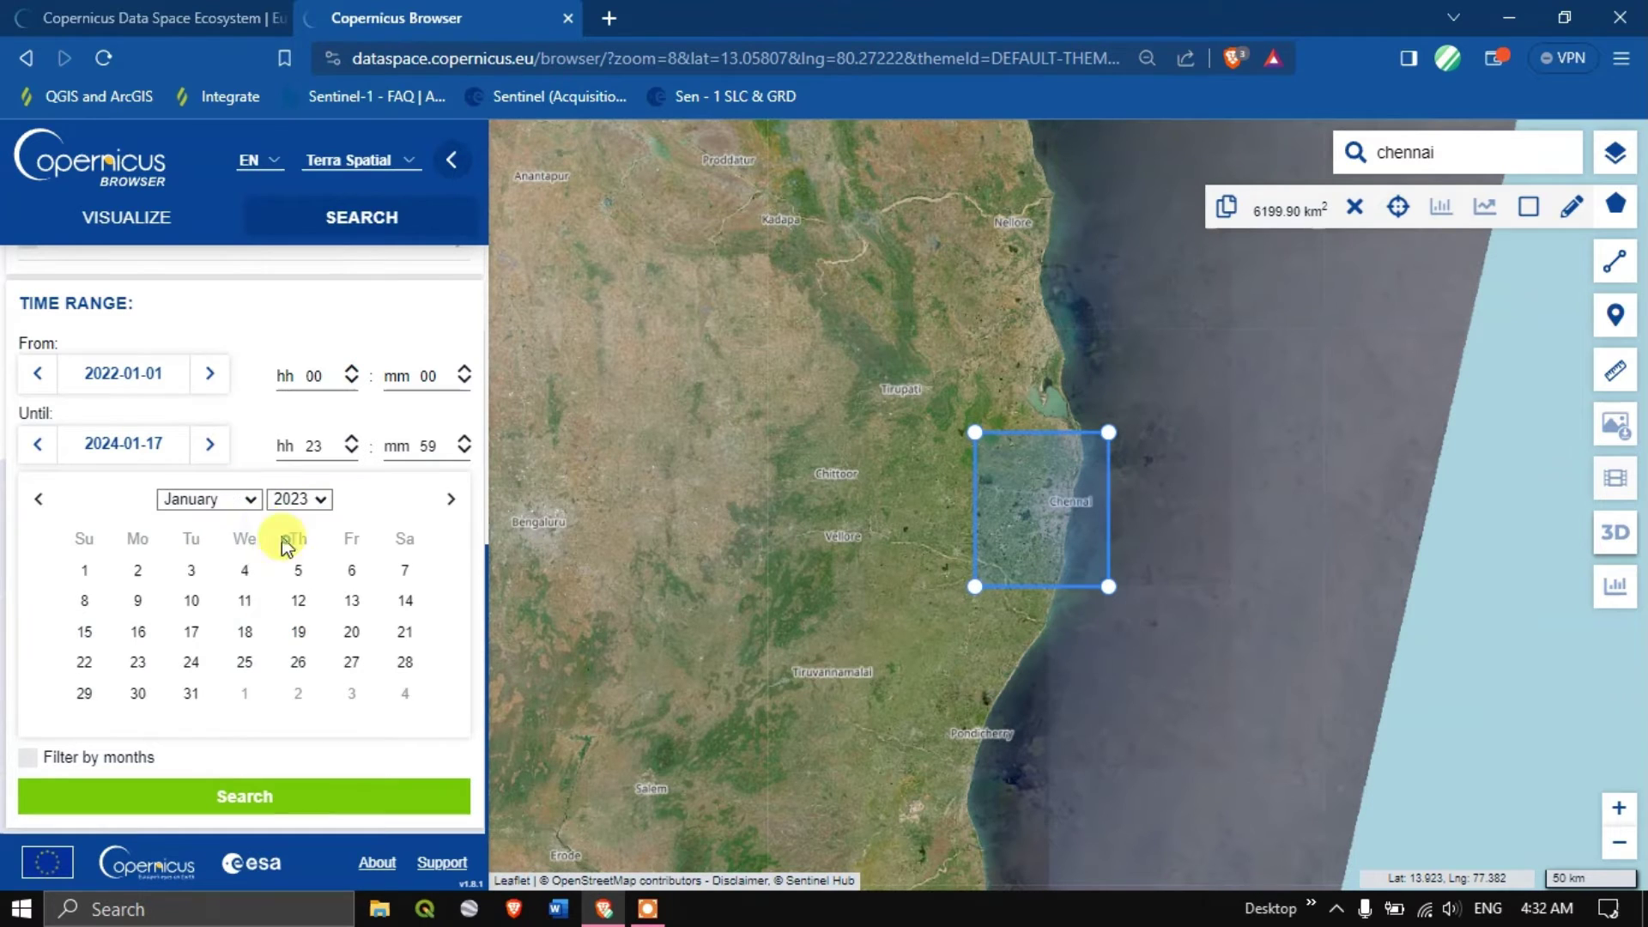
pyautogui.click(221, 502)
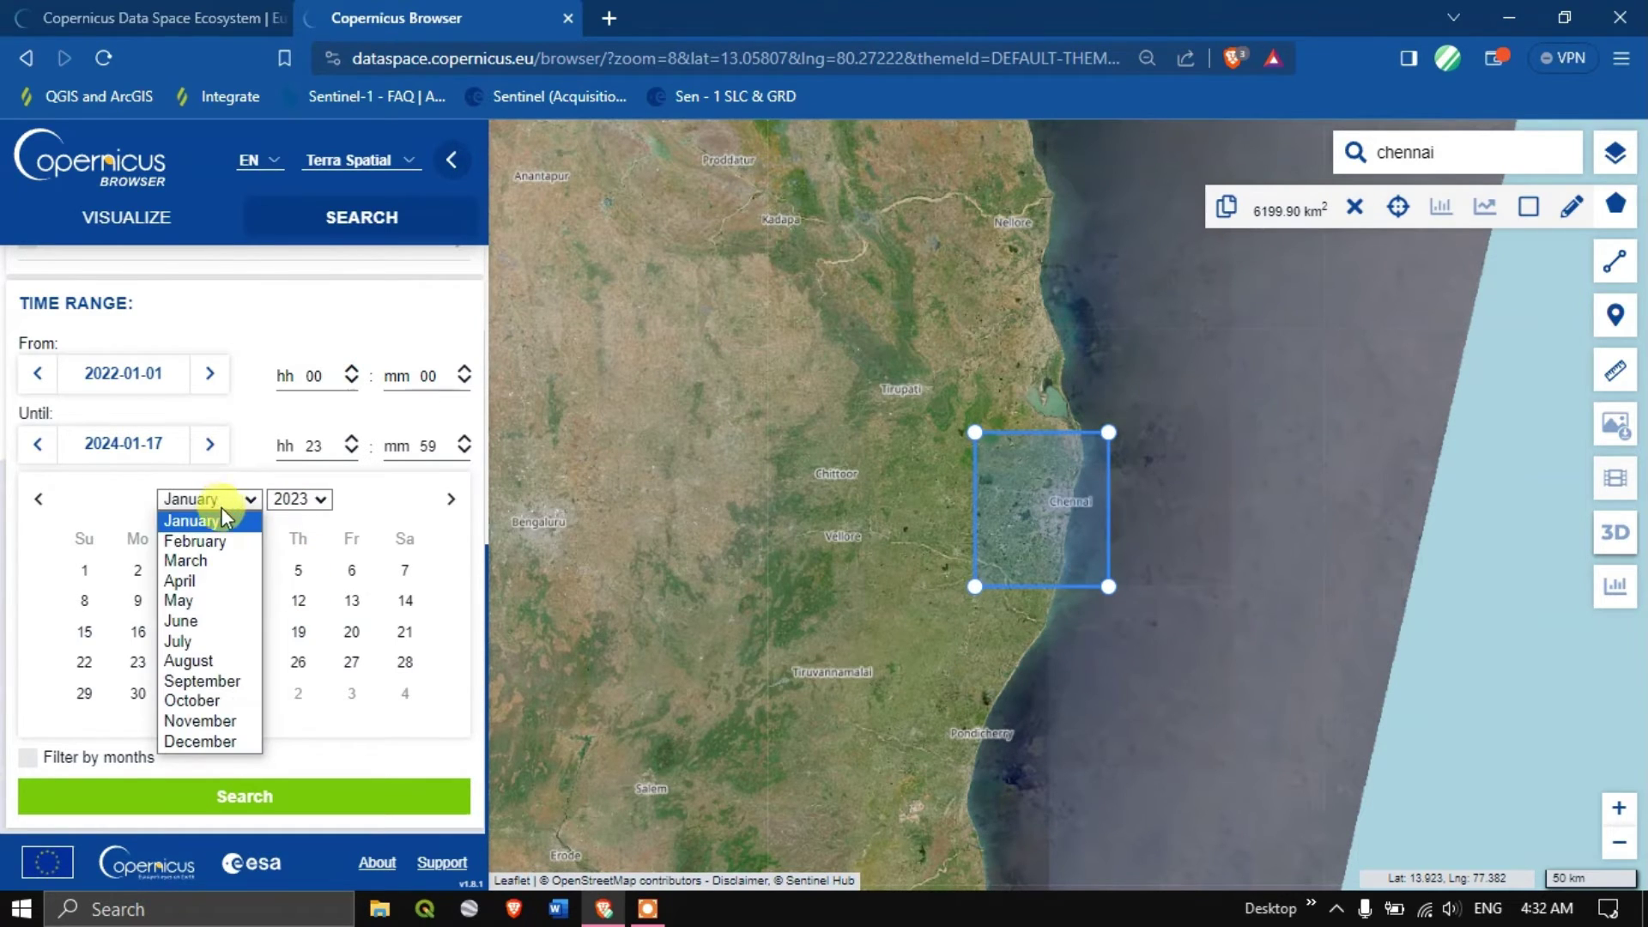
pyautogui.click(208, 699)
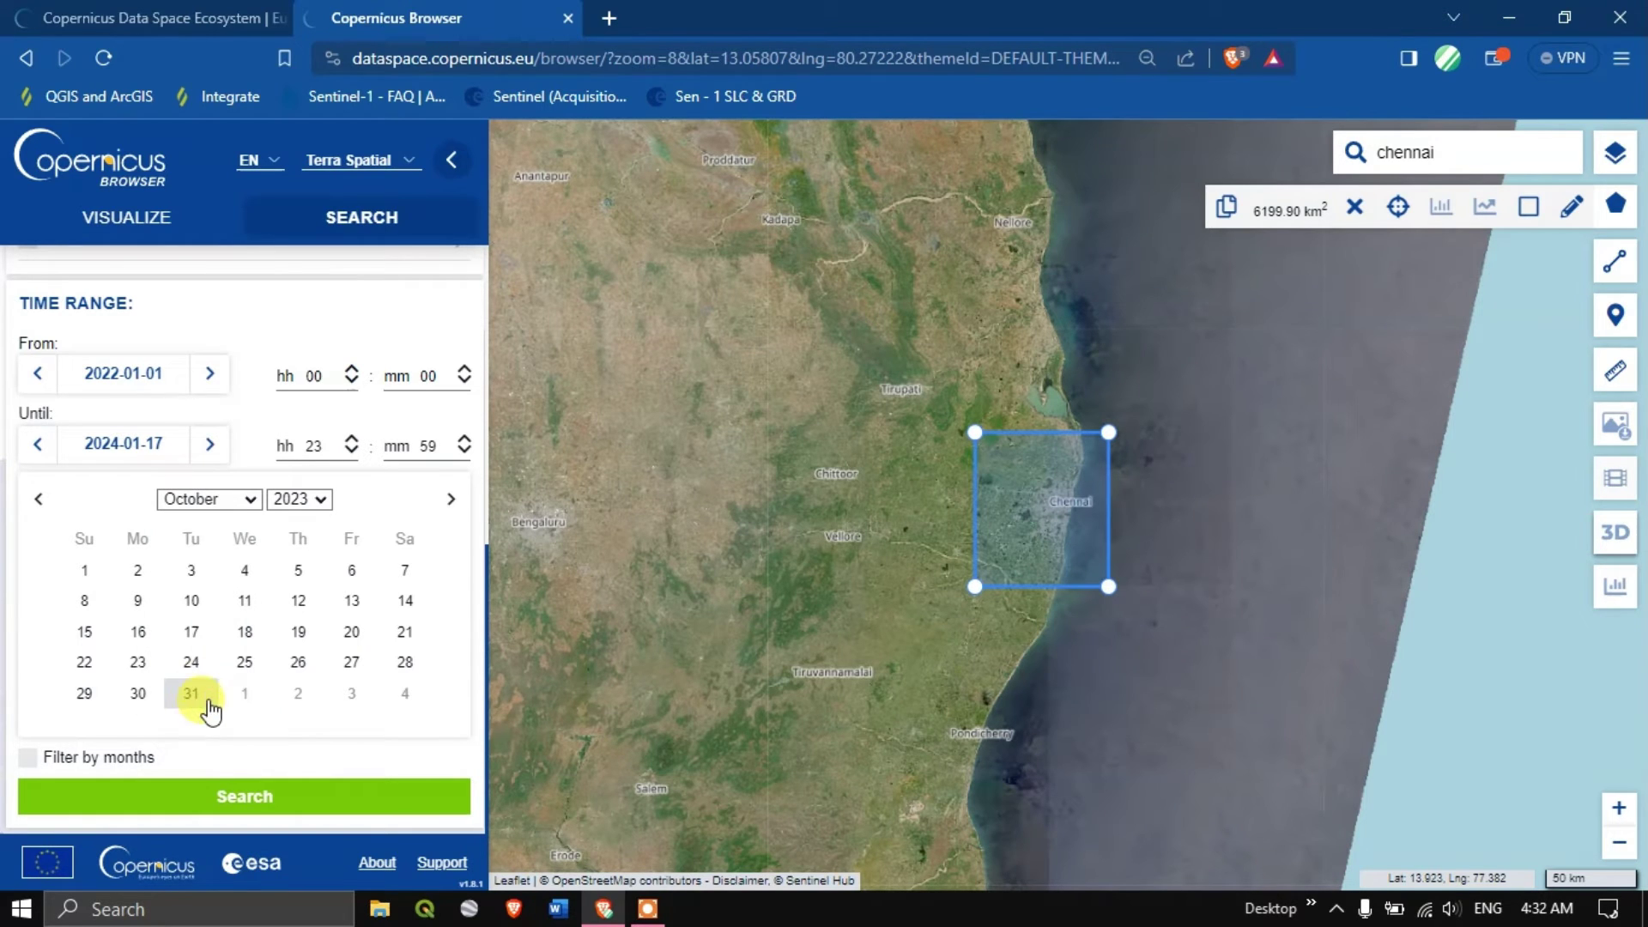
pyautogui.click(221, 505)
pyautogui.click(206, 741)
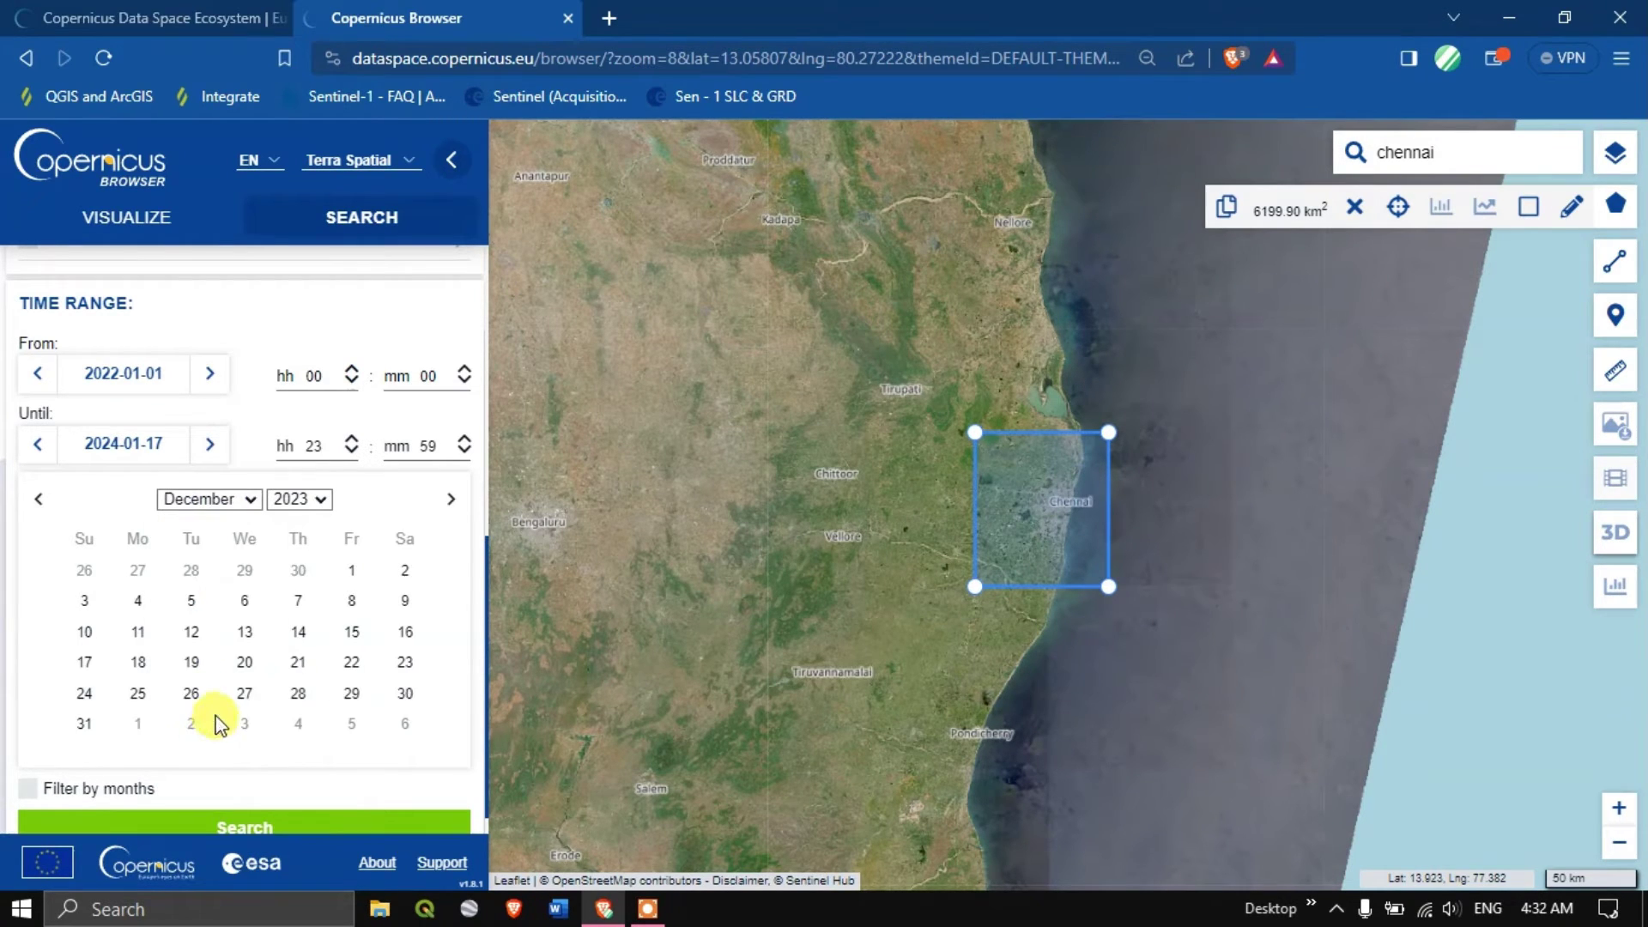
pyautogui.click(82, 725)
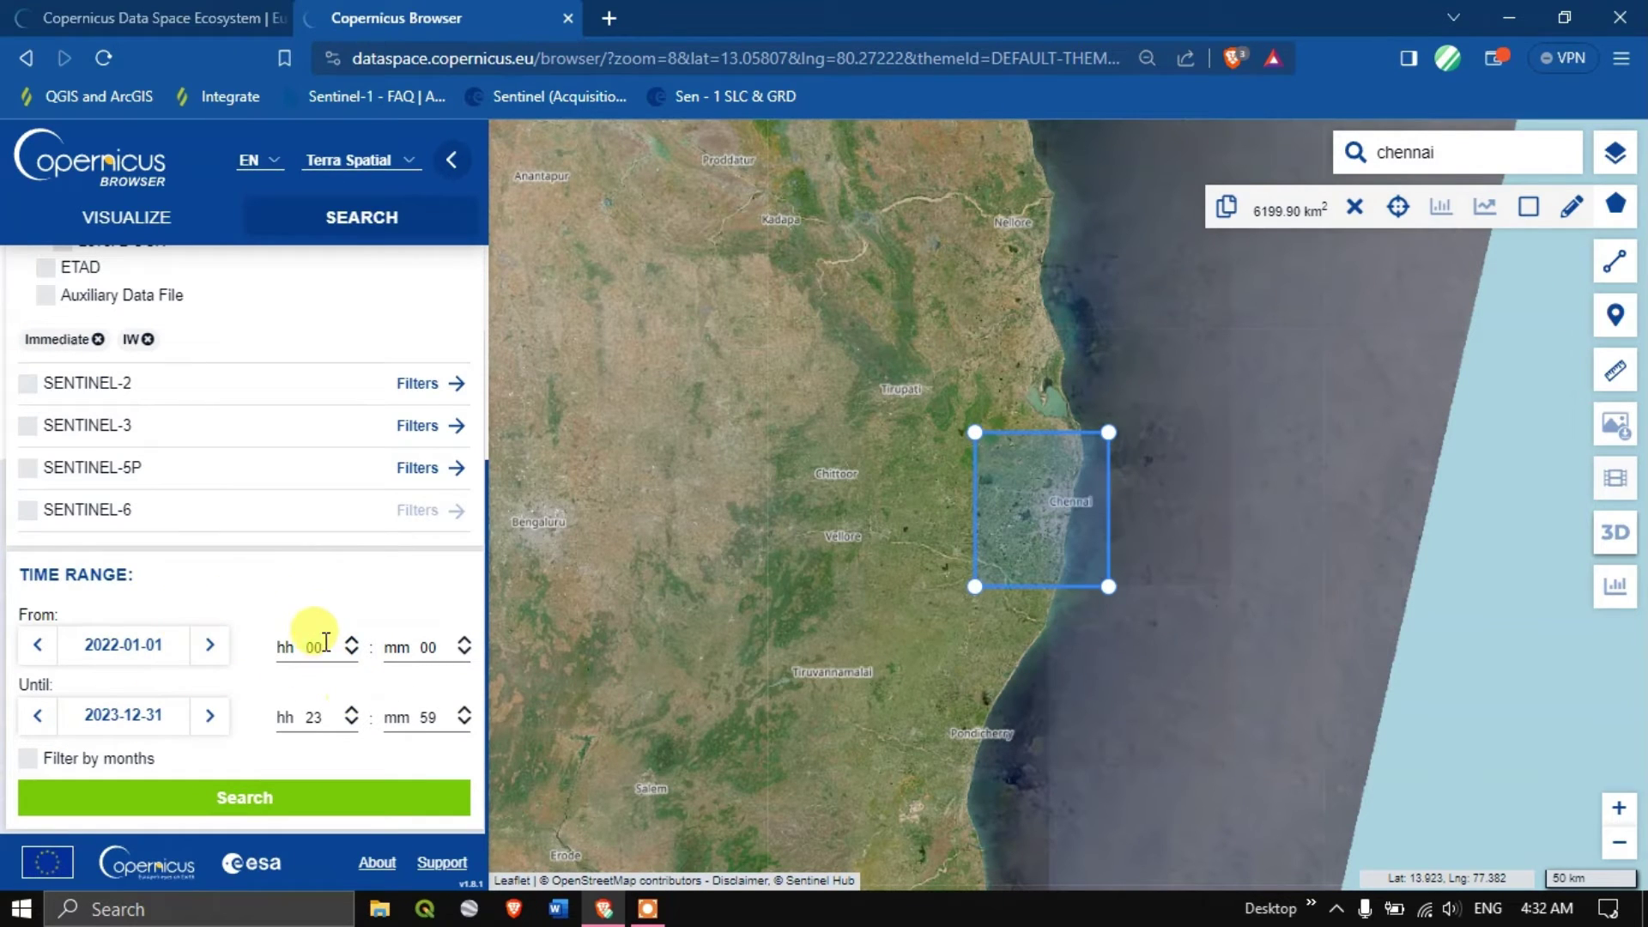
pyautogui.scroll(2, 324, 610)
pyautogui.scroll(1, 325, 610)
pyautogui.scroll(1, 325, 610)
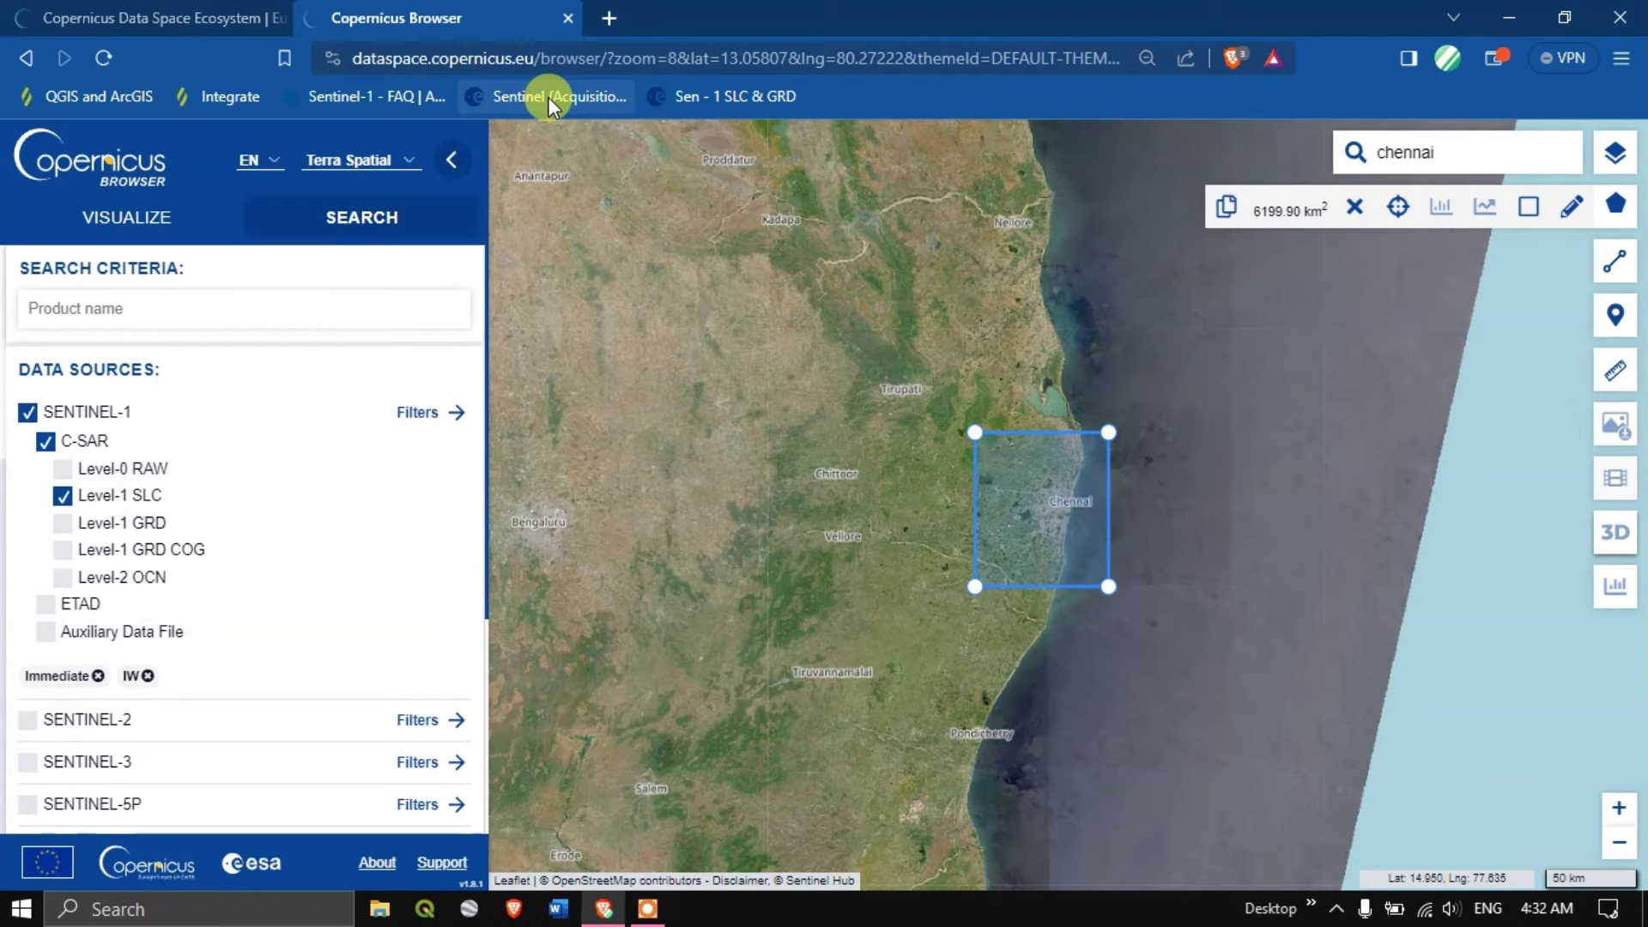
pyautogui.click(610, 18)
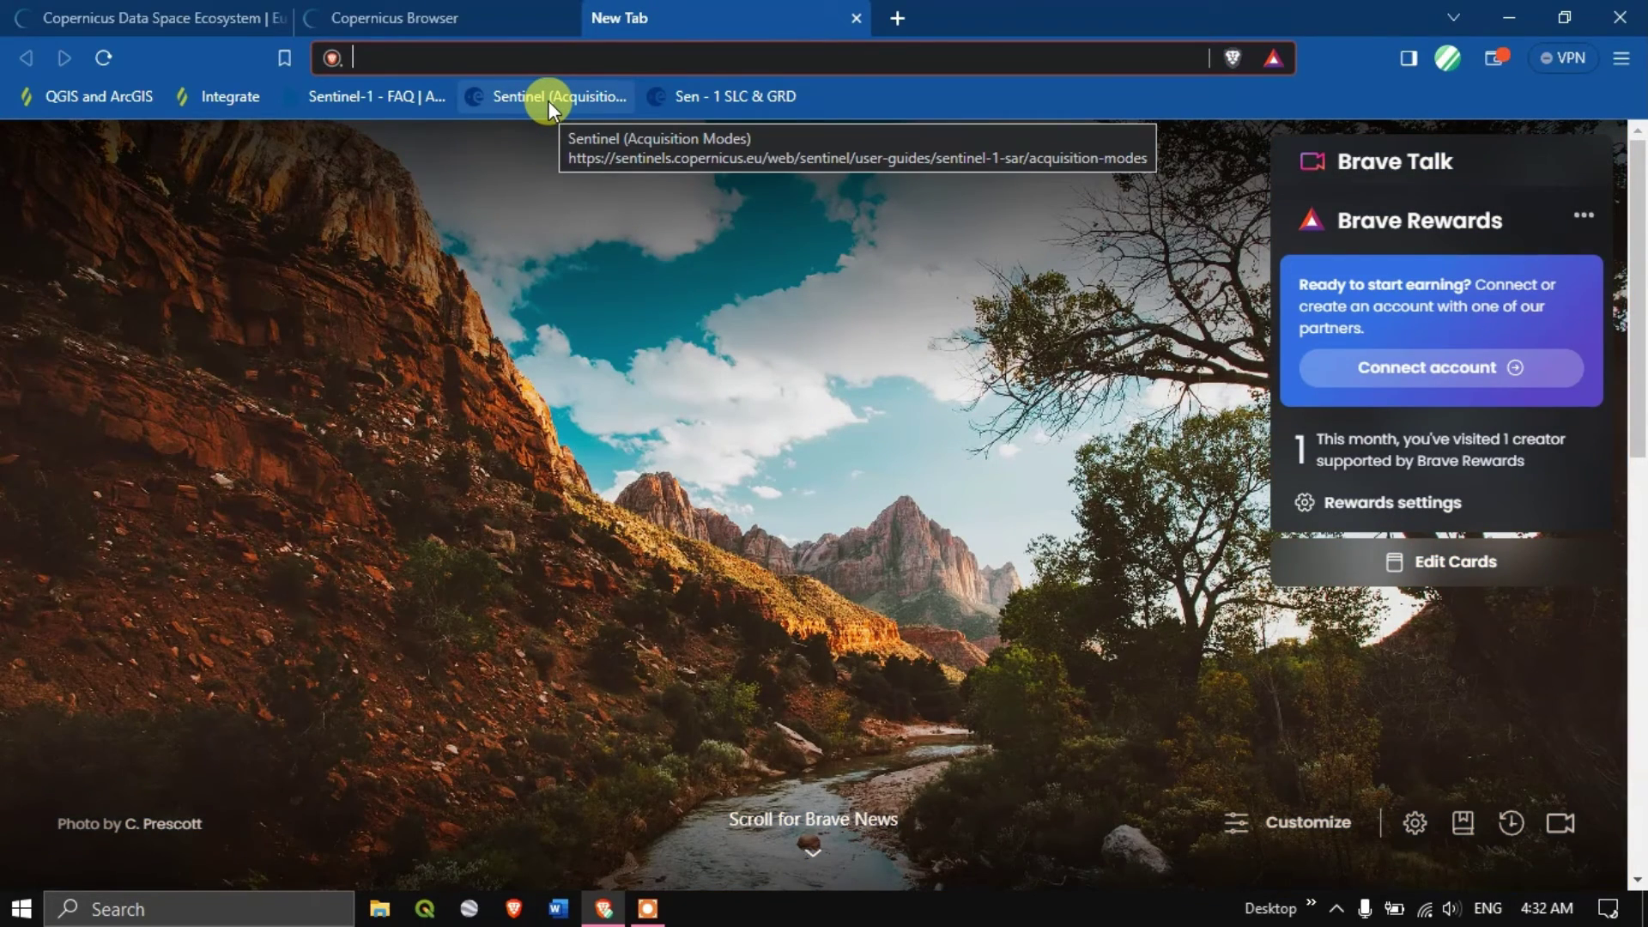
# Step: Read Sentinel Online's Interferometric Wide swath guide, then return to Copernicus Browser
pyautogui.click(547, 100)
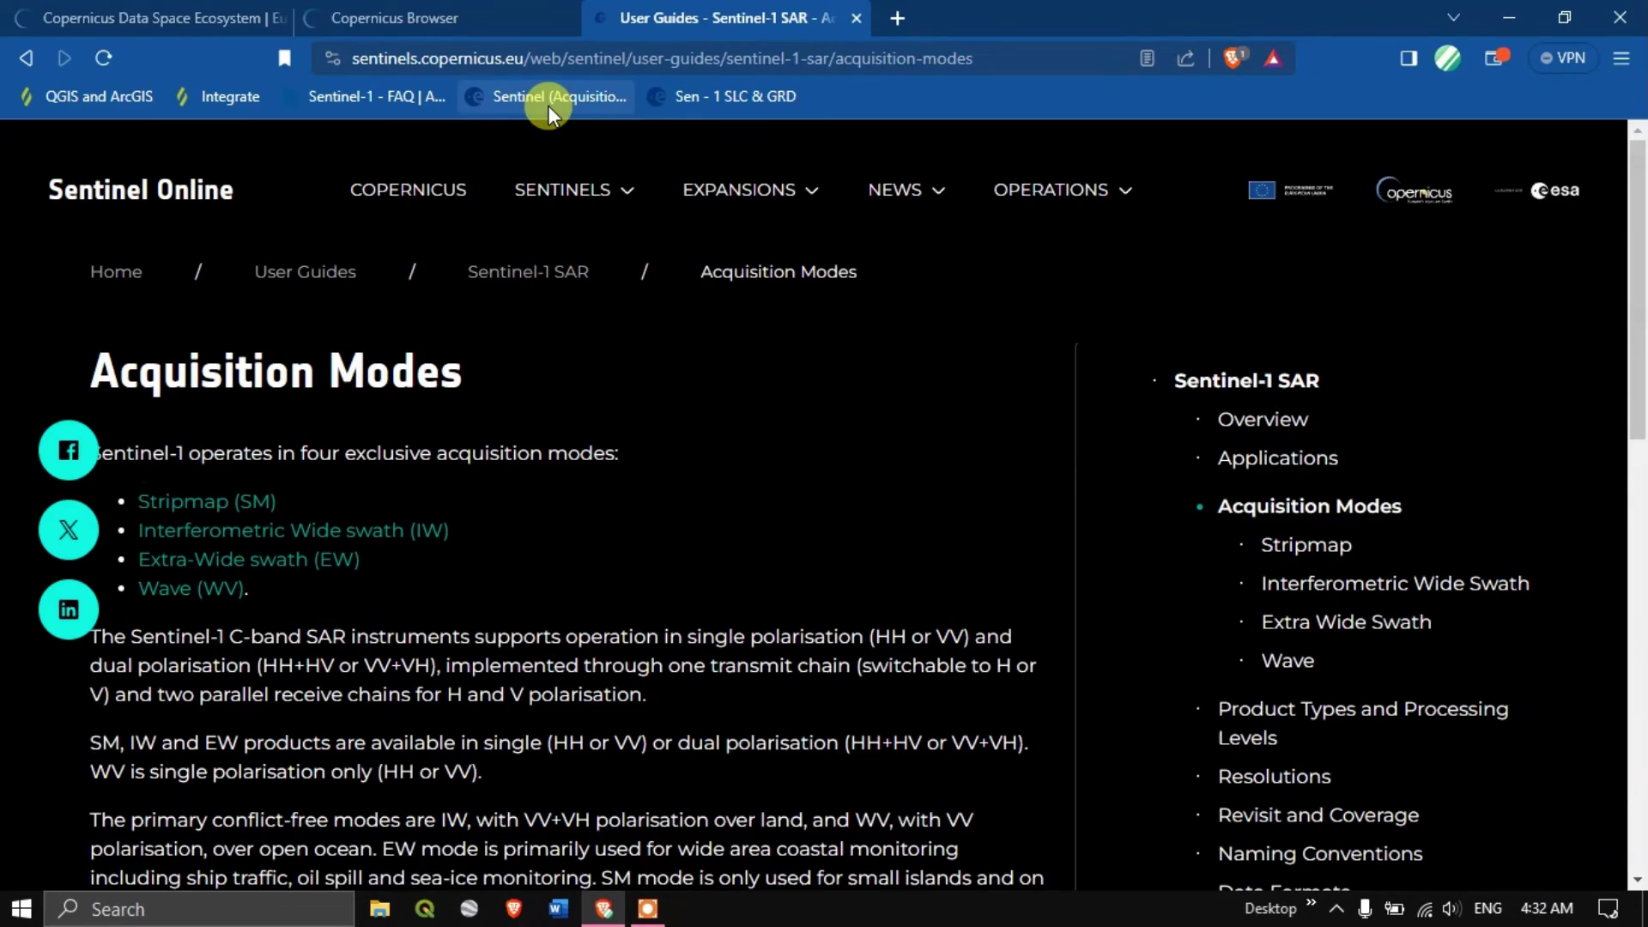
pyautogui.scroll(-2, 473, 481)
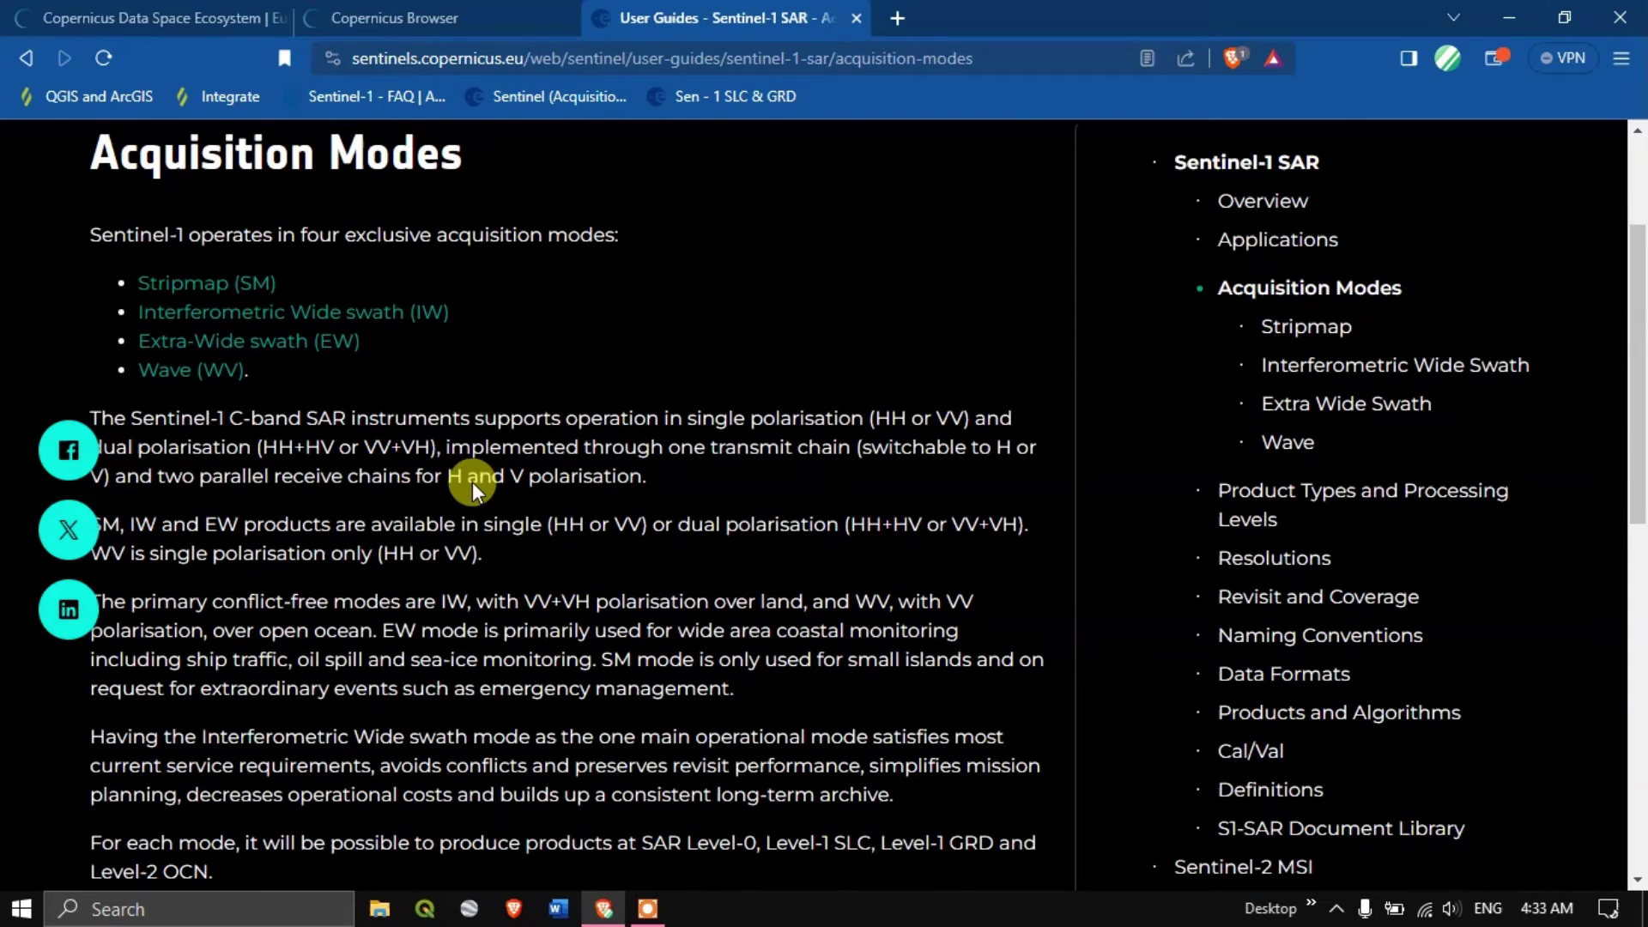
pyautogui.scroll(-1, 473, 483)
pyautogui.scroll(2, 459, 471)
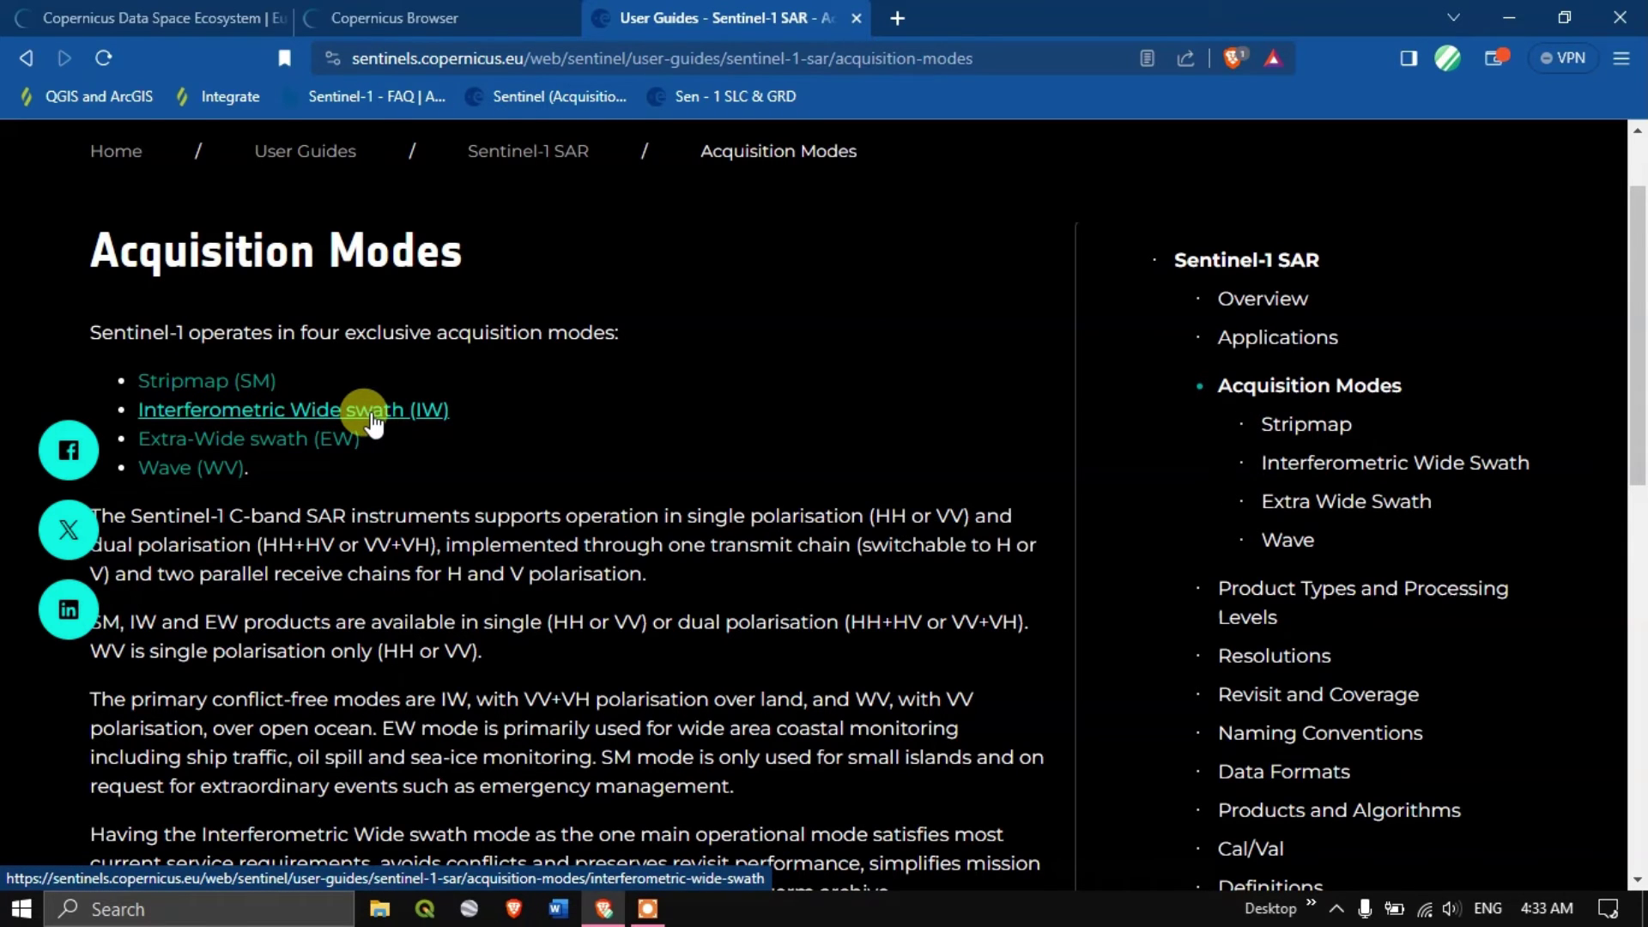
pyautogui.scroll(-1, 519, 602)
pyautogui.scroll(-3, 518, 595)
pyautogui.scroll(-2, 424, 554)
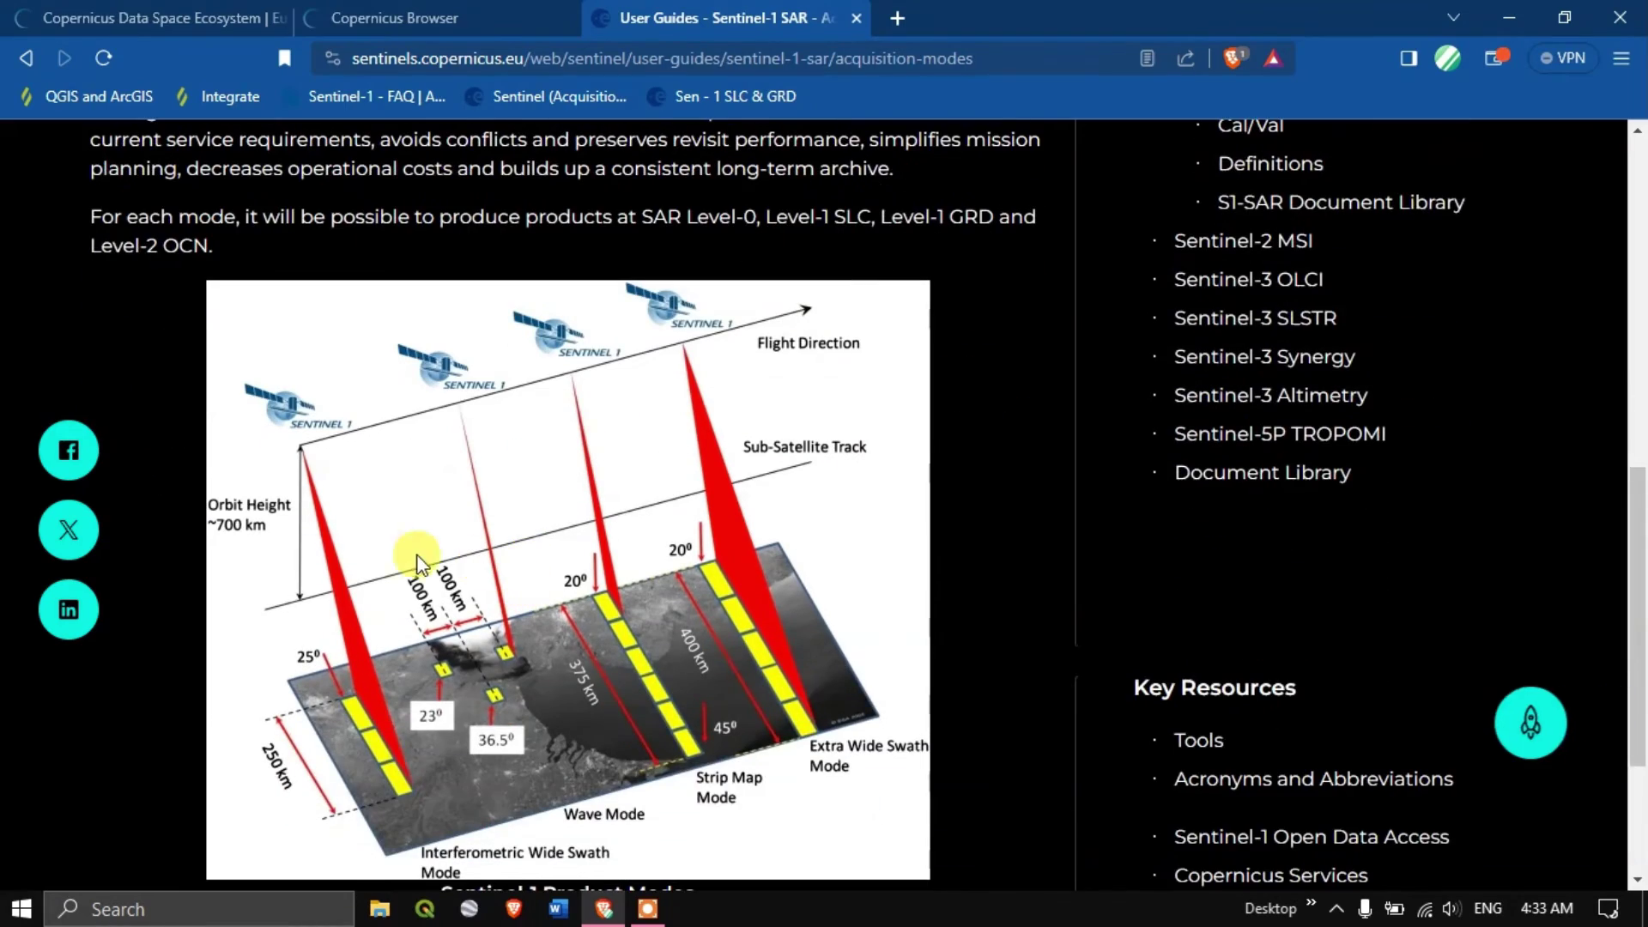
pyautogui.scroll(-1, 736, 560)
pyautogui.scroll(2, 741, 573)
pyautogui.scroll(3, 741, 586)
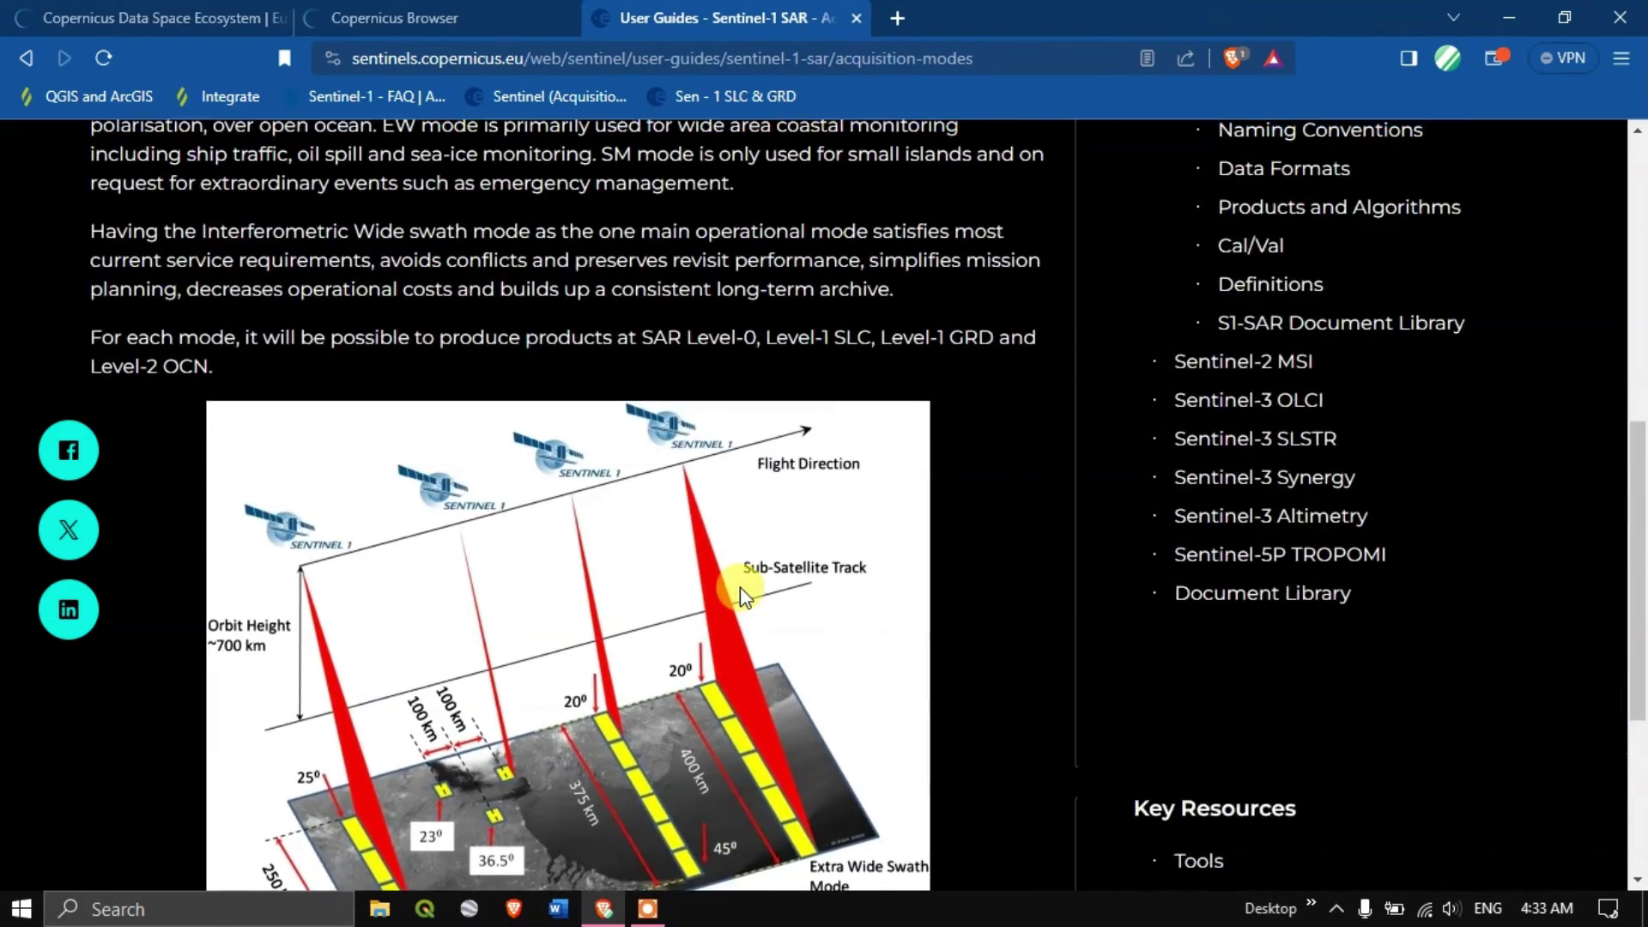
pyautogui.scroll(3, 740, 586)
pyautogui.scroll(2, 730, 579)
pyautogui.scroll(1, 729, 580)
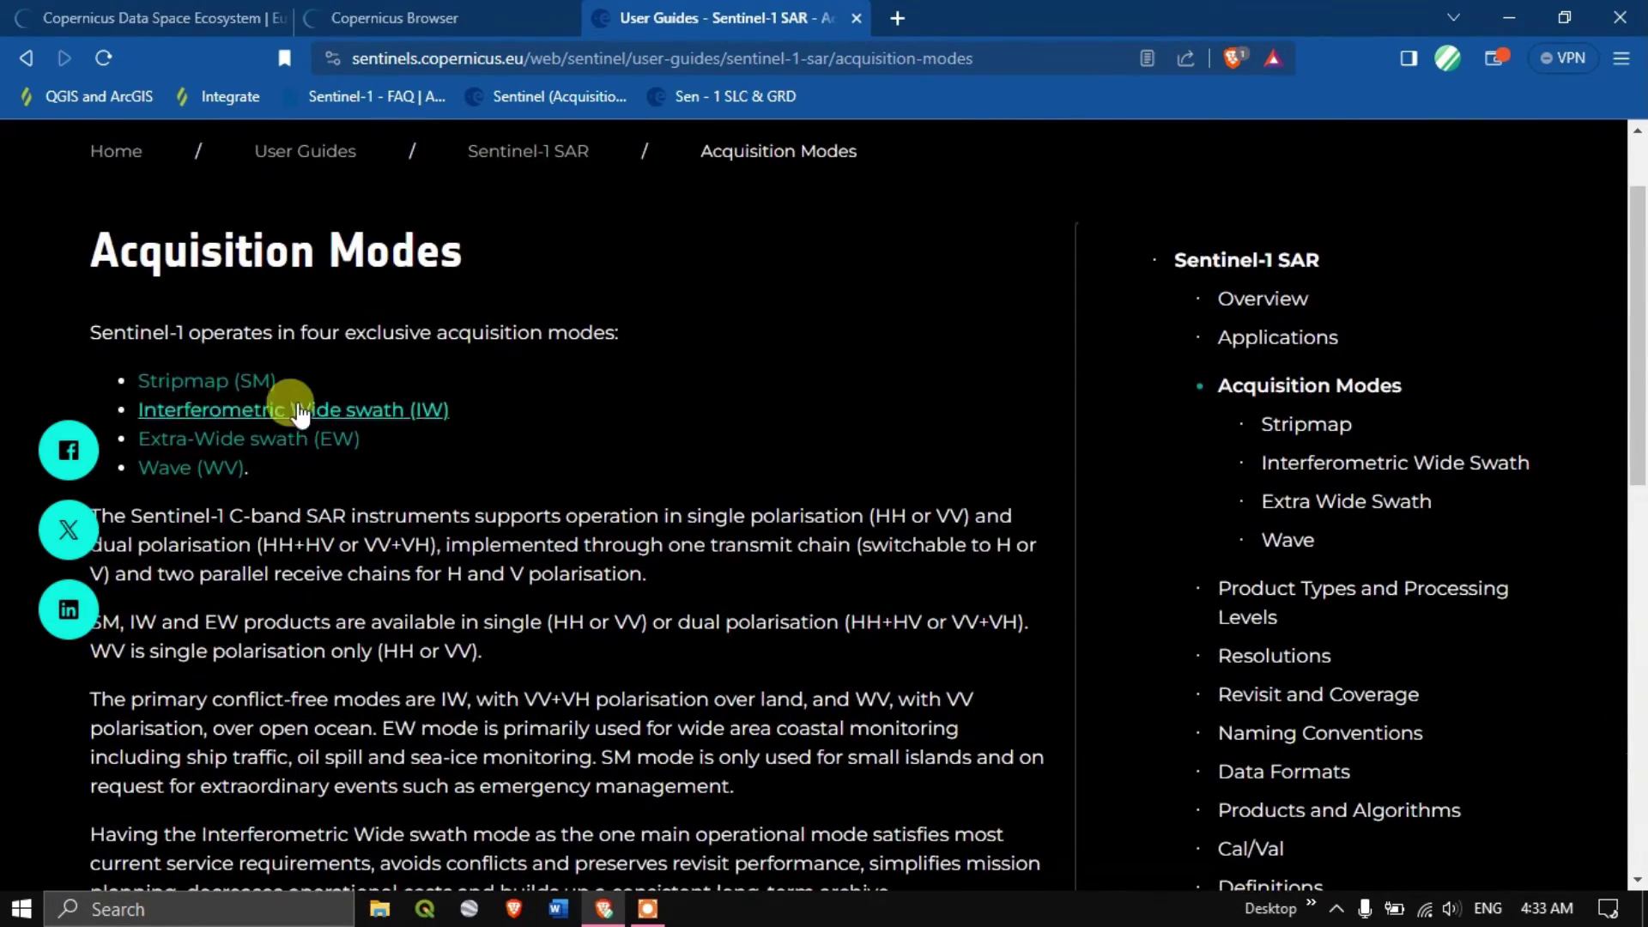
pyautogui.click(235, 424)
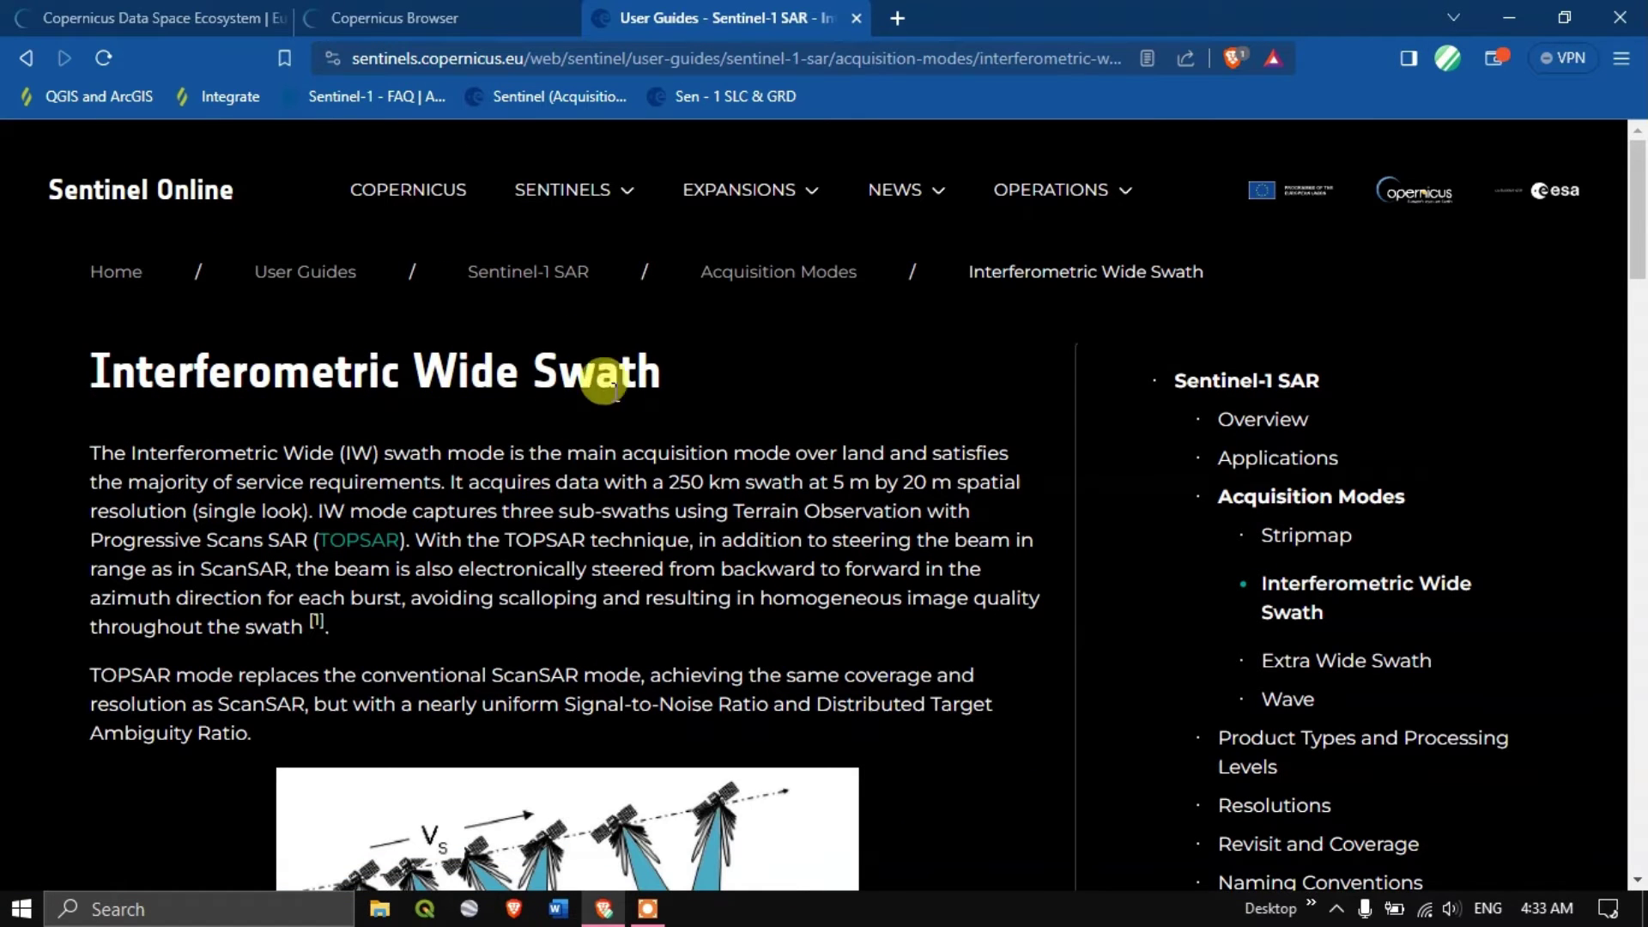
pyautogui.scroll(-1, 699, 476)
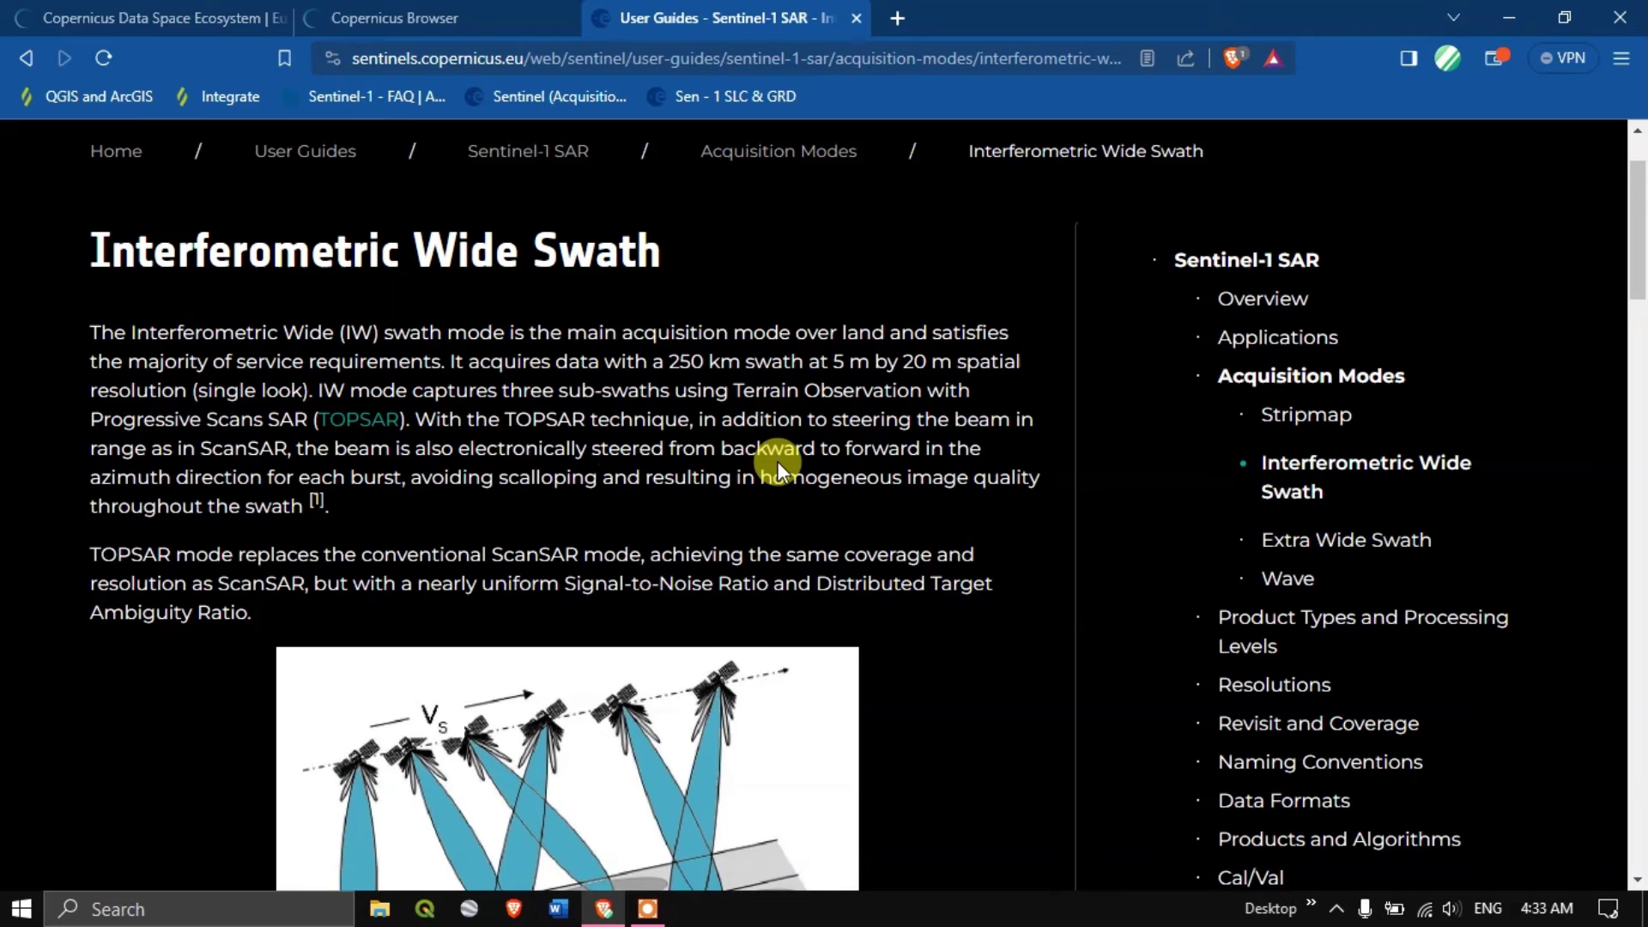
pyautogui.scroll(-1, 779, 463)
pyautogui.scroll(1, 769, 460)
pyautogui.click(410, 16)
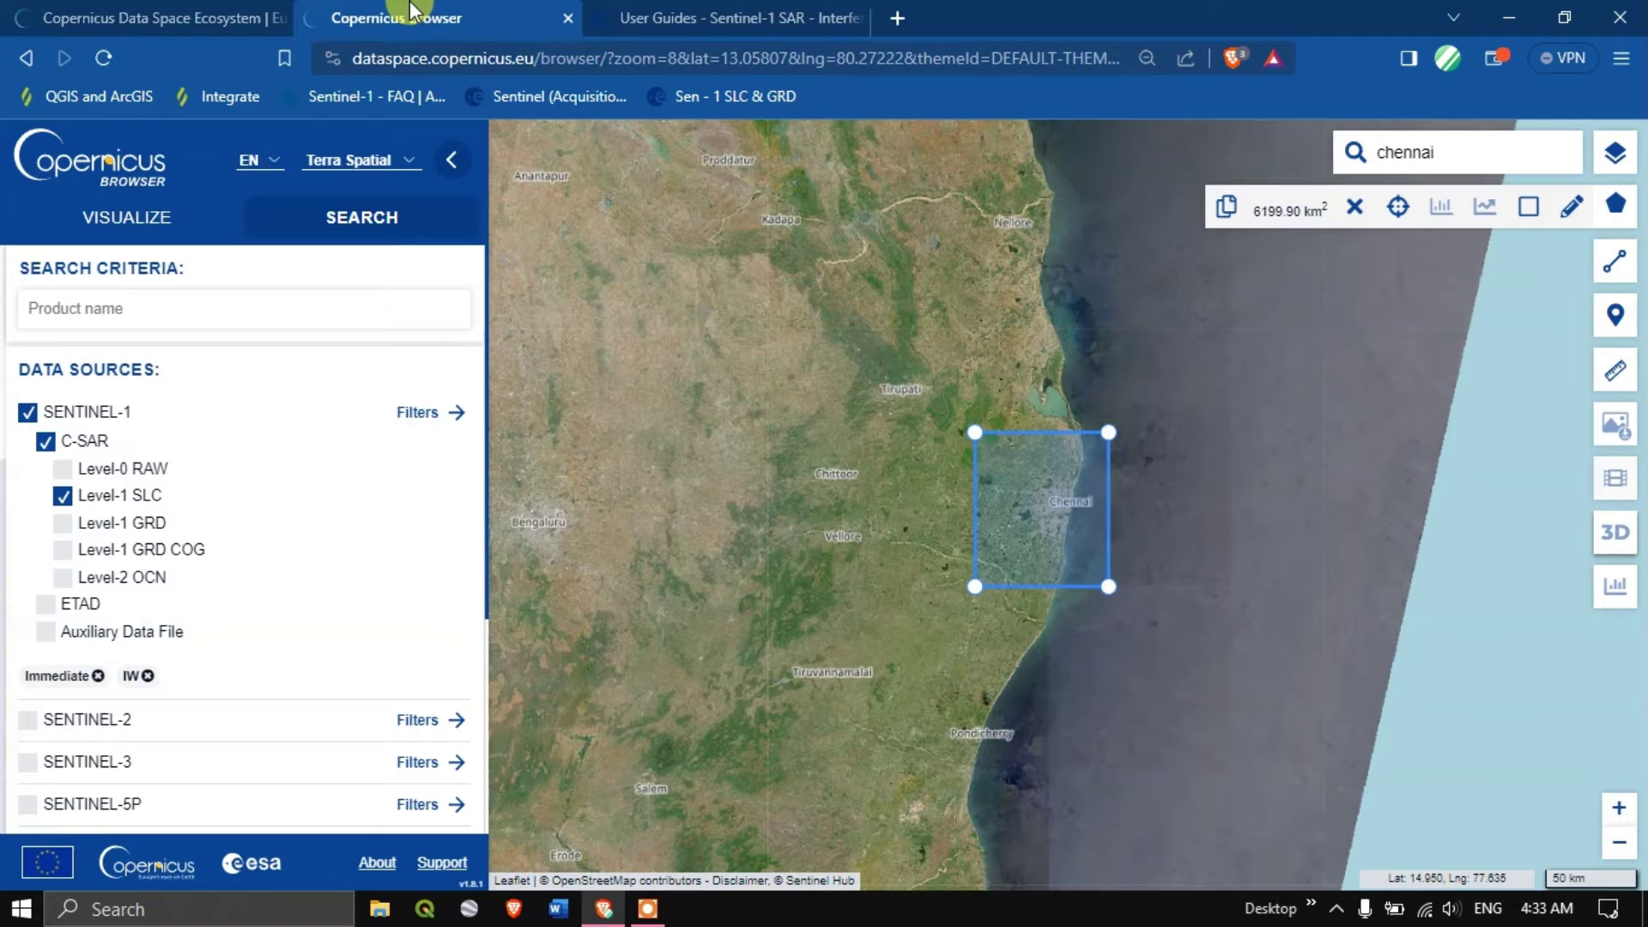
# Step: Run the 2022–2023 IW SLC search over Chennai and review the 114 results
pyautogui.click(680, 17)
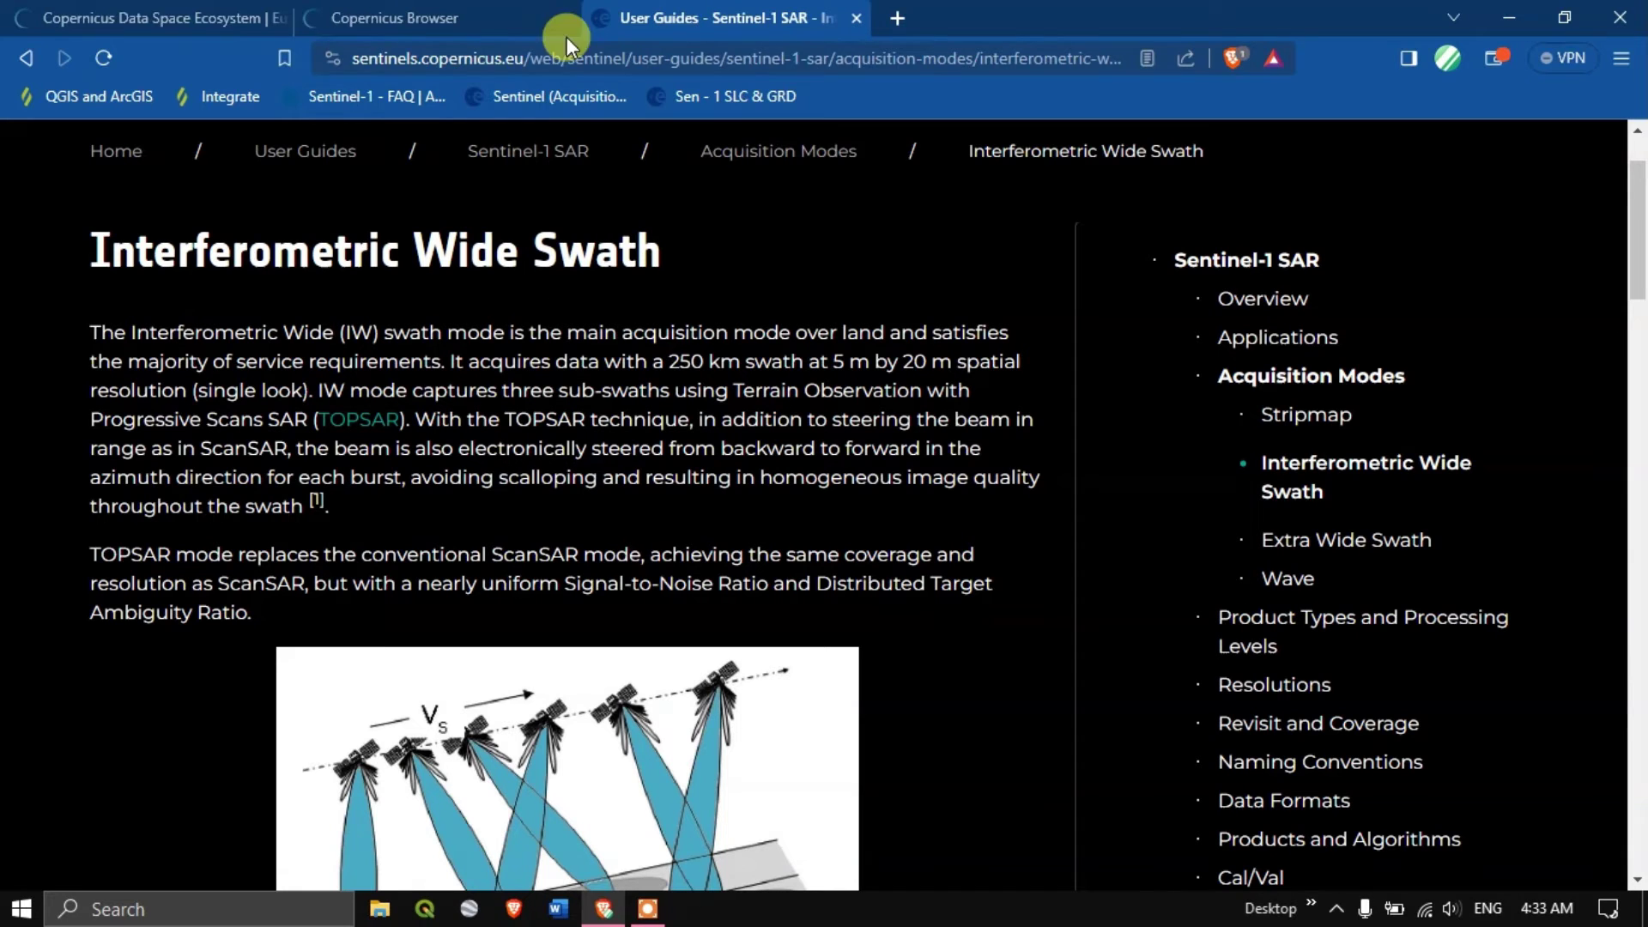
pyautogui.click(431, 20)
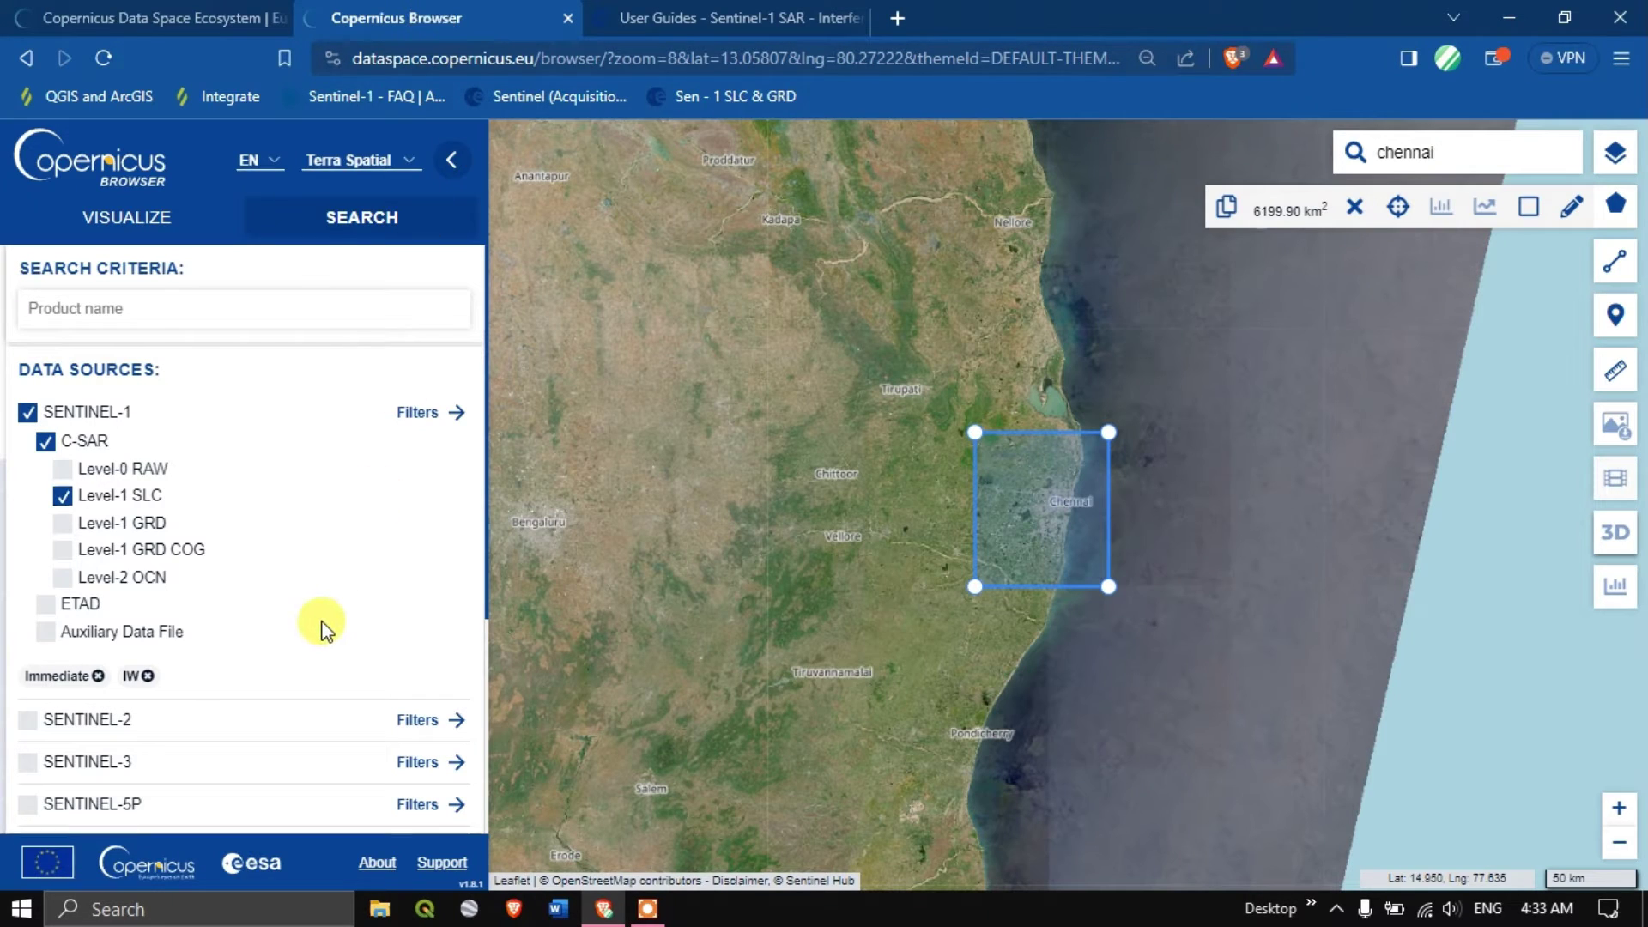
pyautogui.scroll(-3, 325, 623)
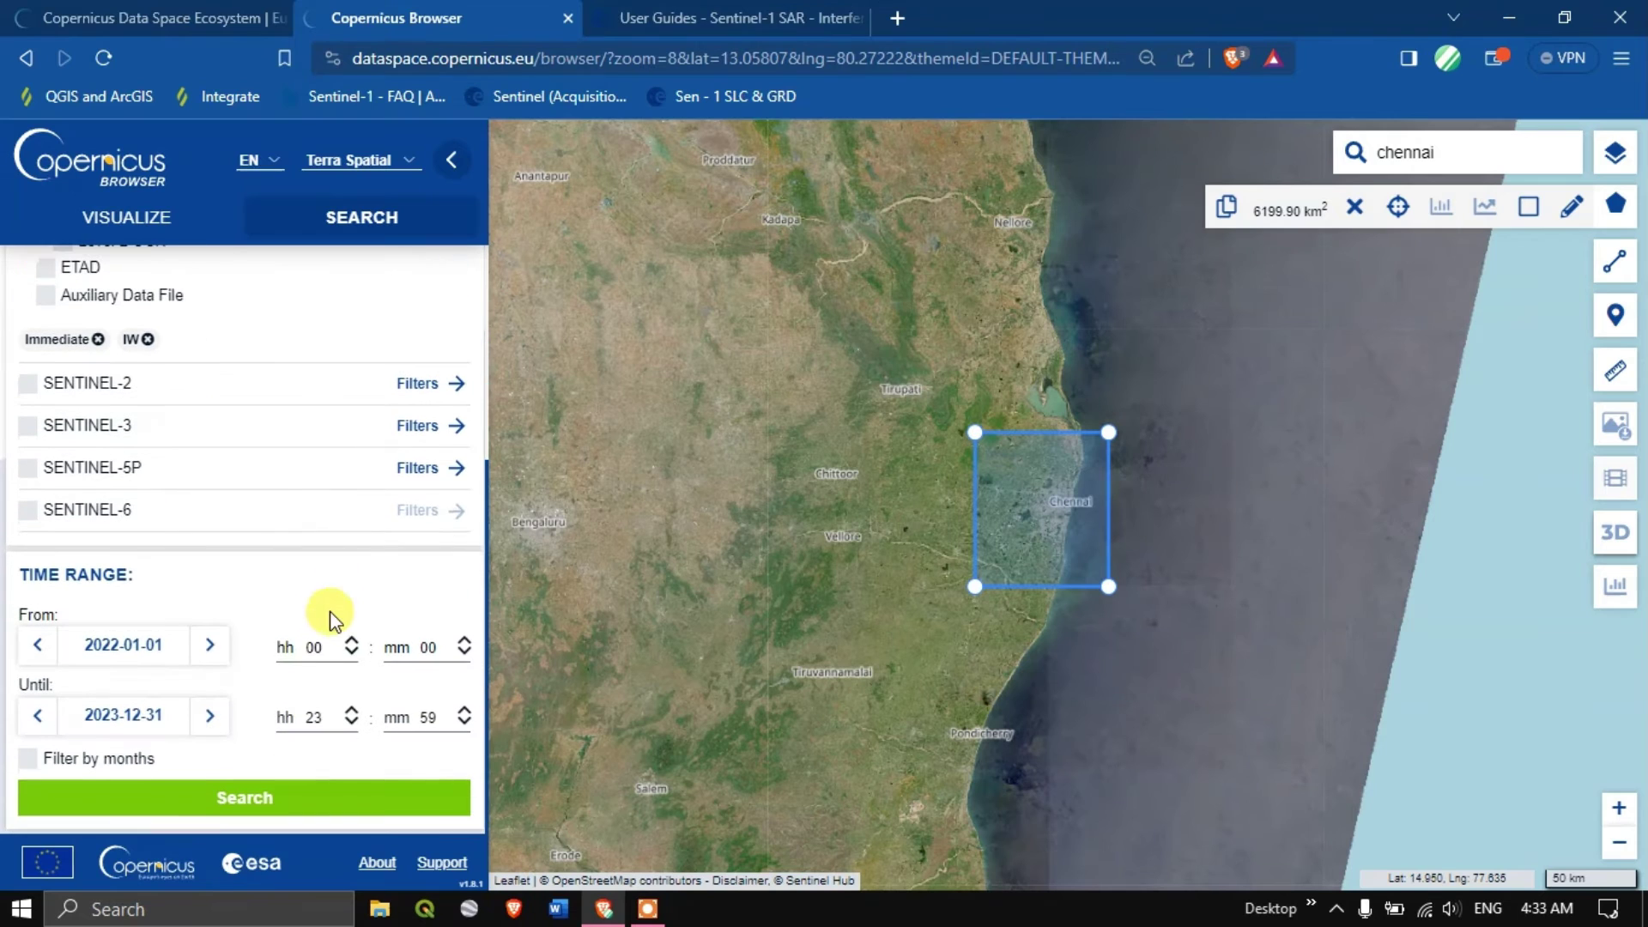
pyautogui.click(309, 797)
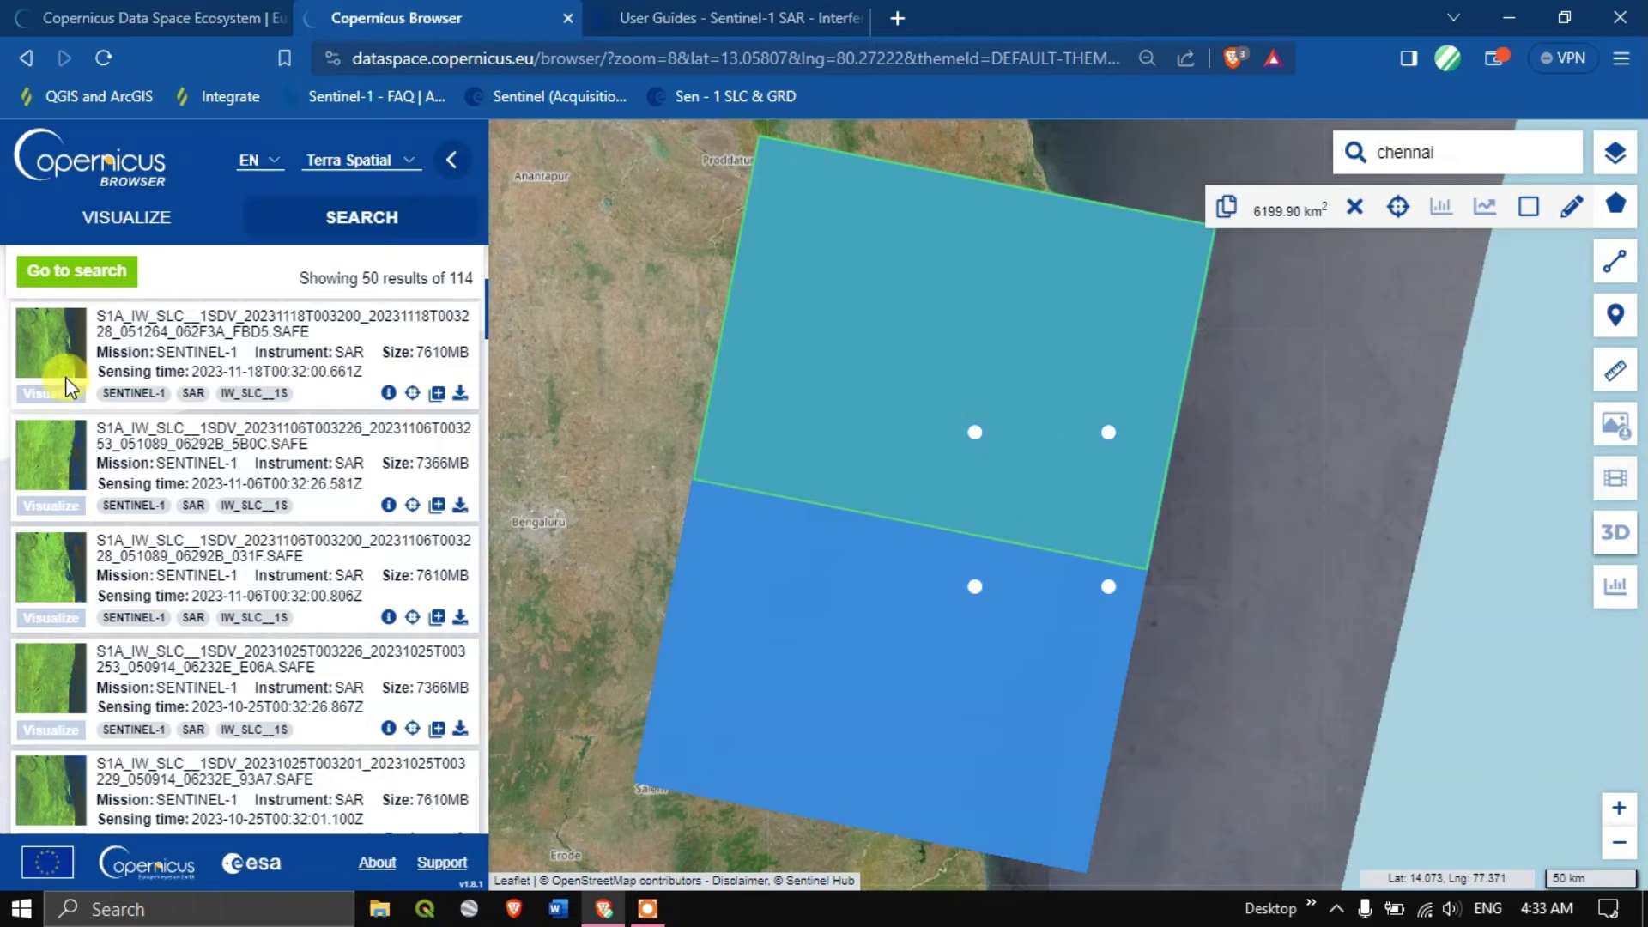
pyautogui.scroll(-1, 141, 567)
pyautogui.scroll(1, 151, 567)
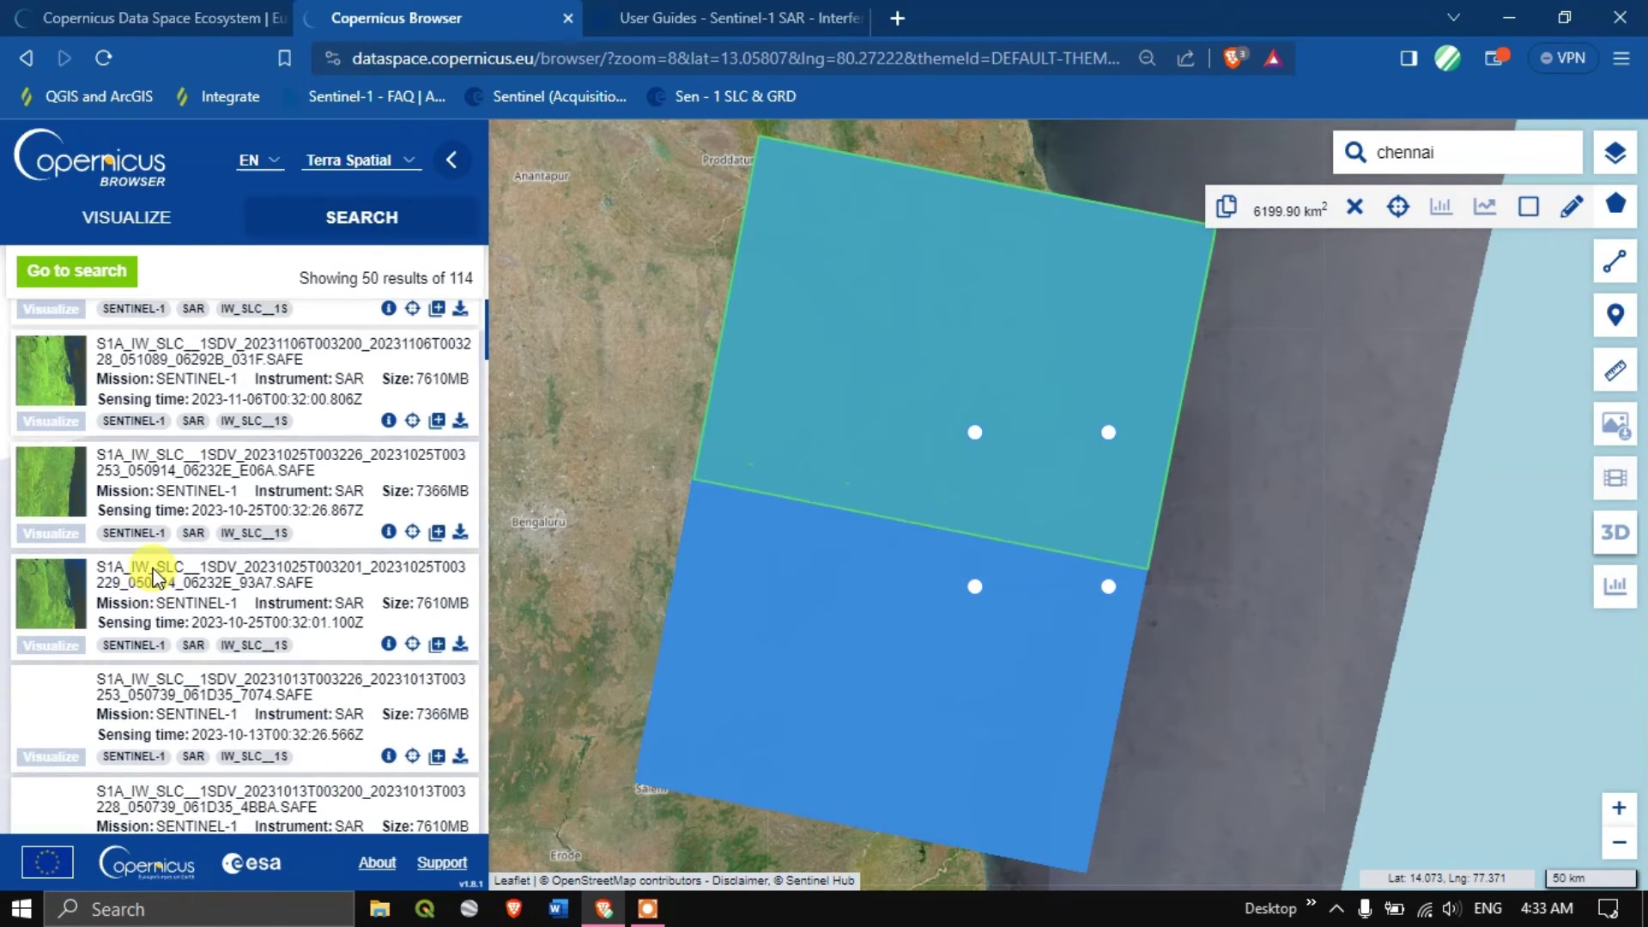
pyautogui.scroll(1, 229, 570)
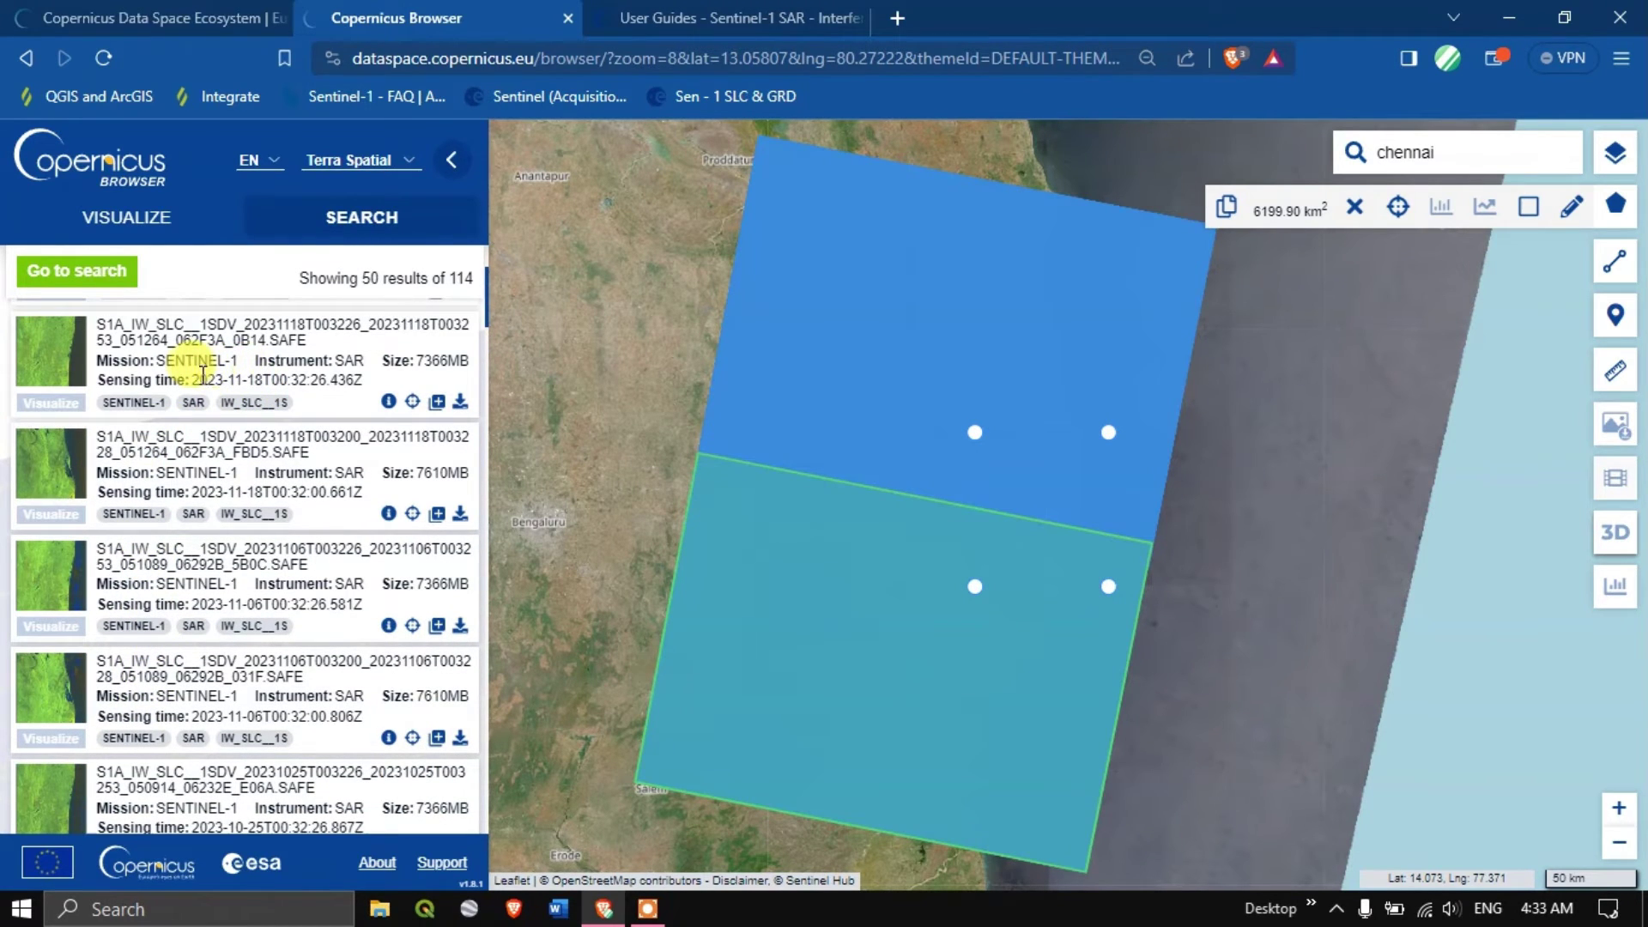
pyautogui.moveTo(192, 379); pyautogui.dragTo(279, 378)
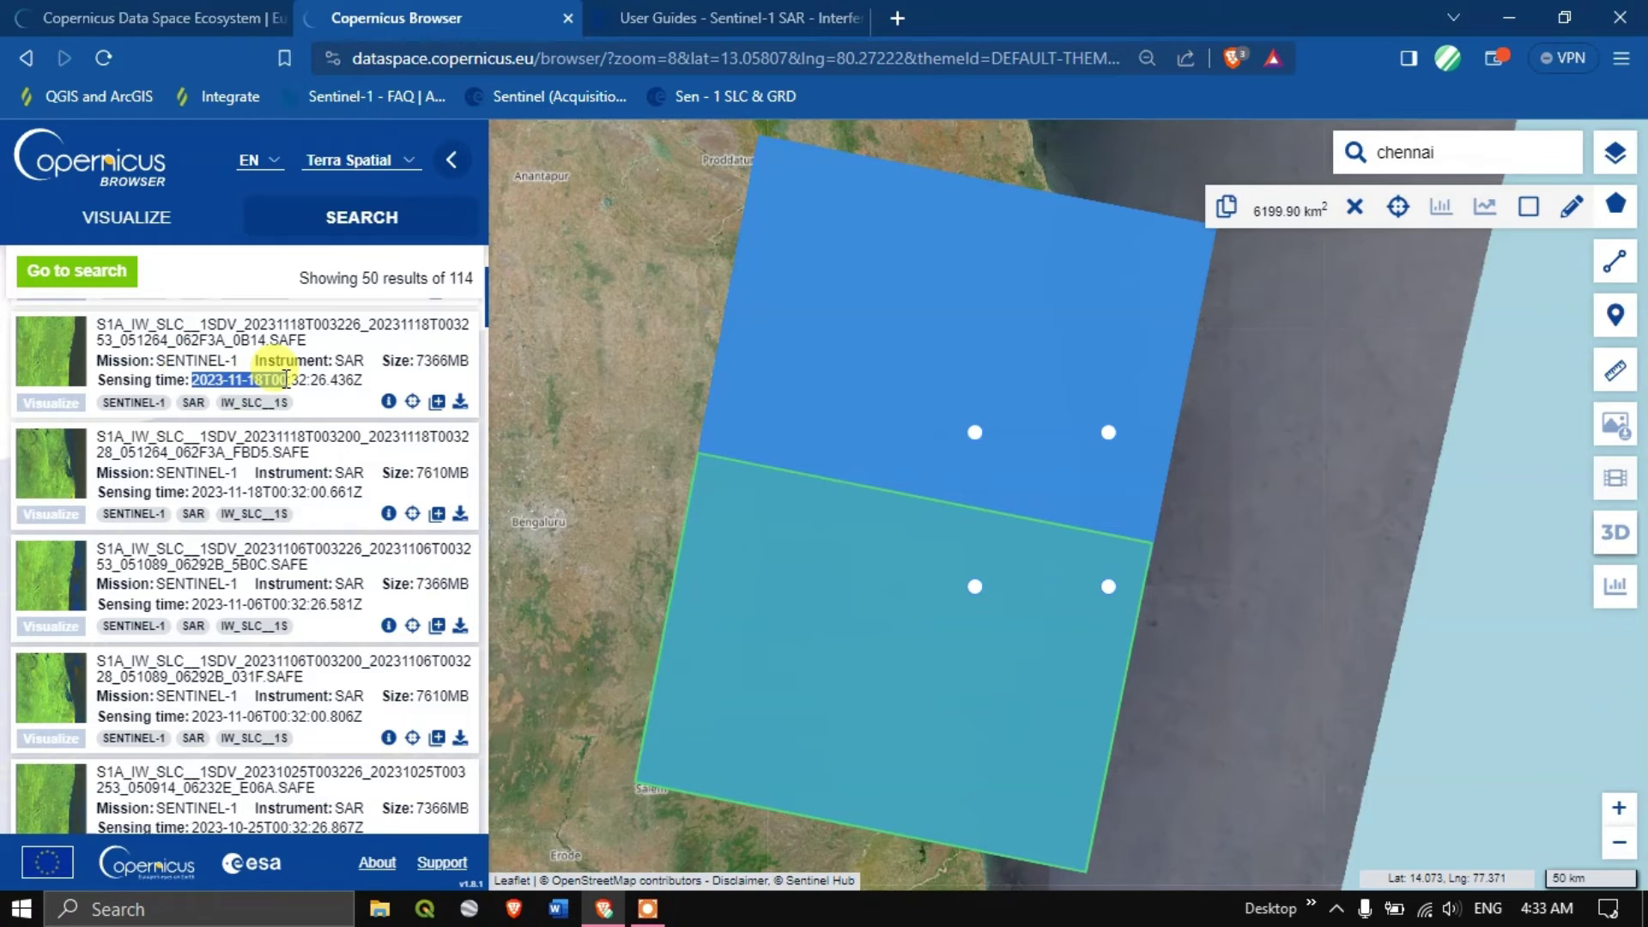
pyautogui.scroll(-3, 425, 669)
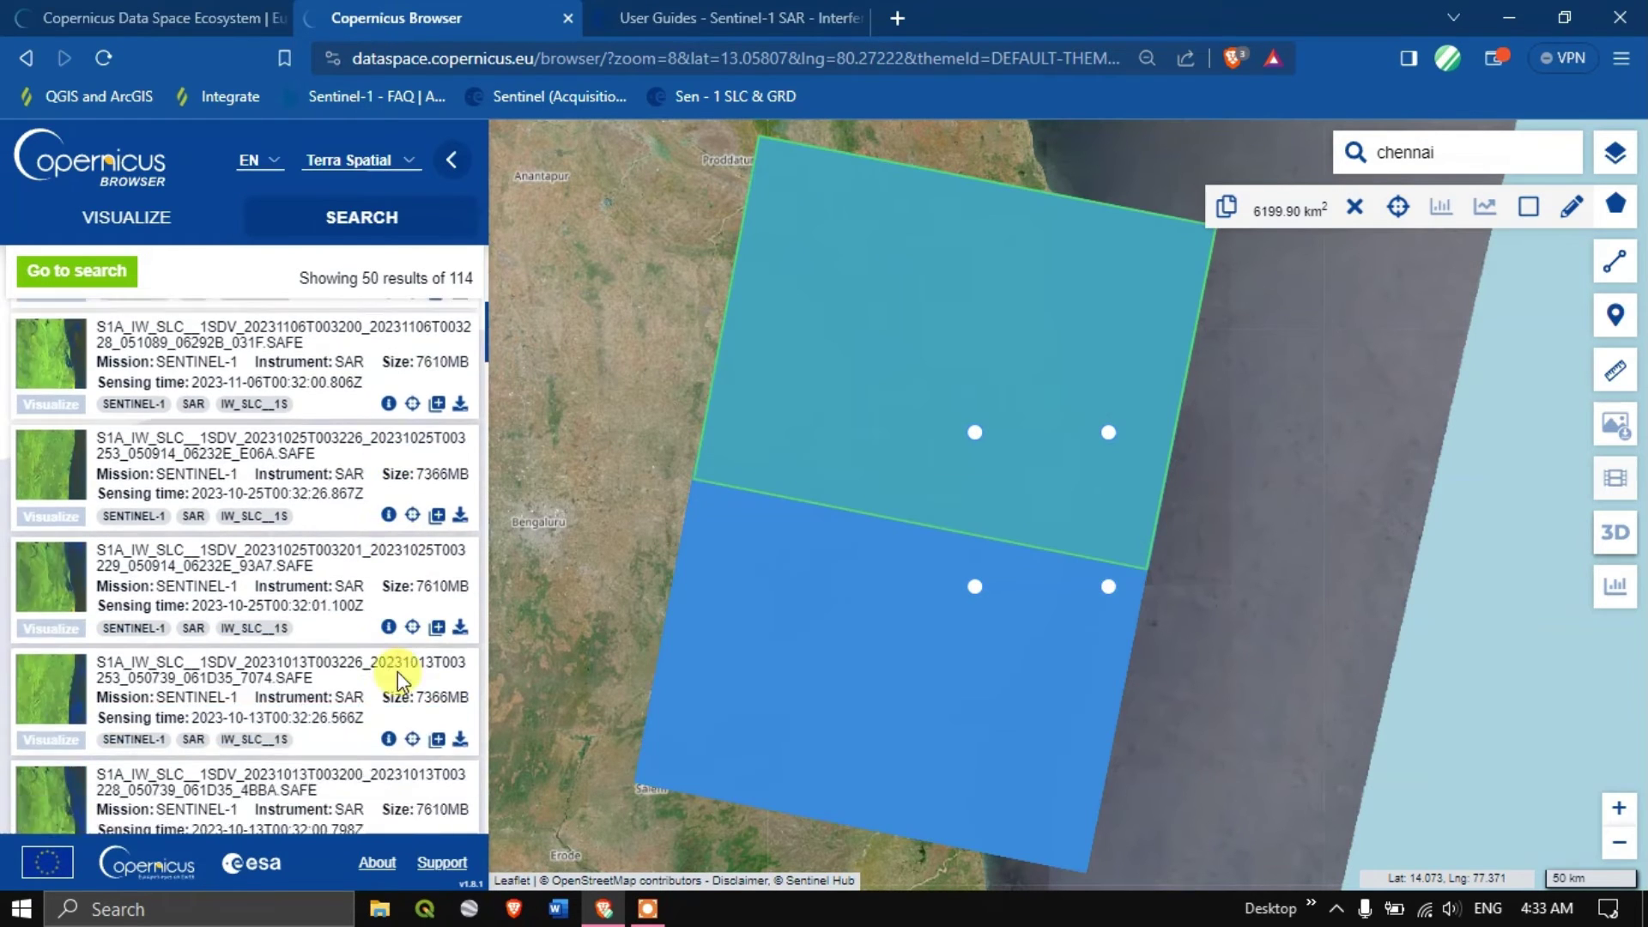
pyautogui.scroll(-3, 397, 670)
pyautogui.scroll(-3, 398, 670)
pyautogui.scroll(-3, 398, 669)
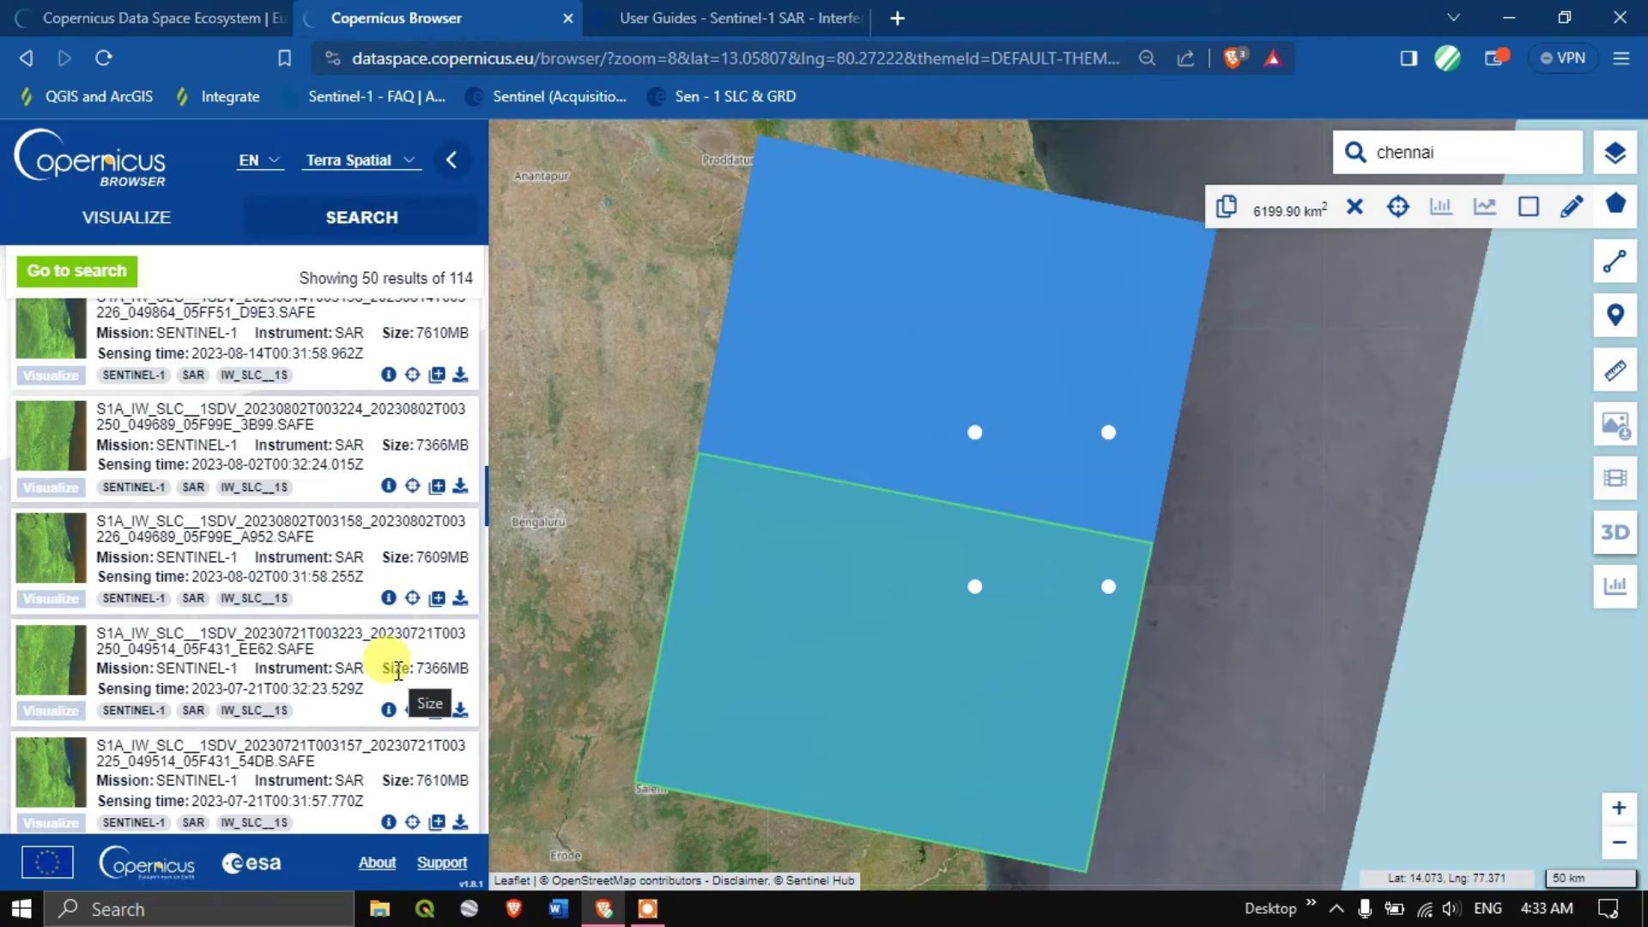
pyautogui.scroll(-1, 397, 670)
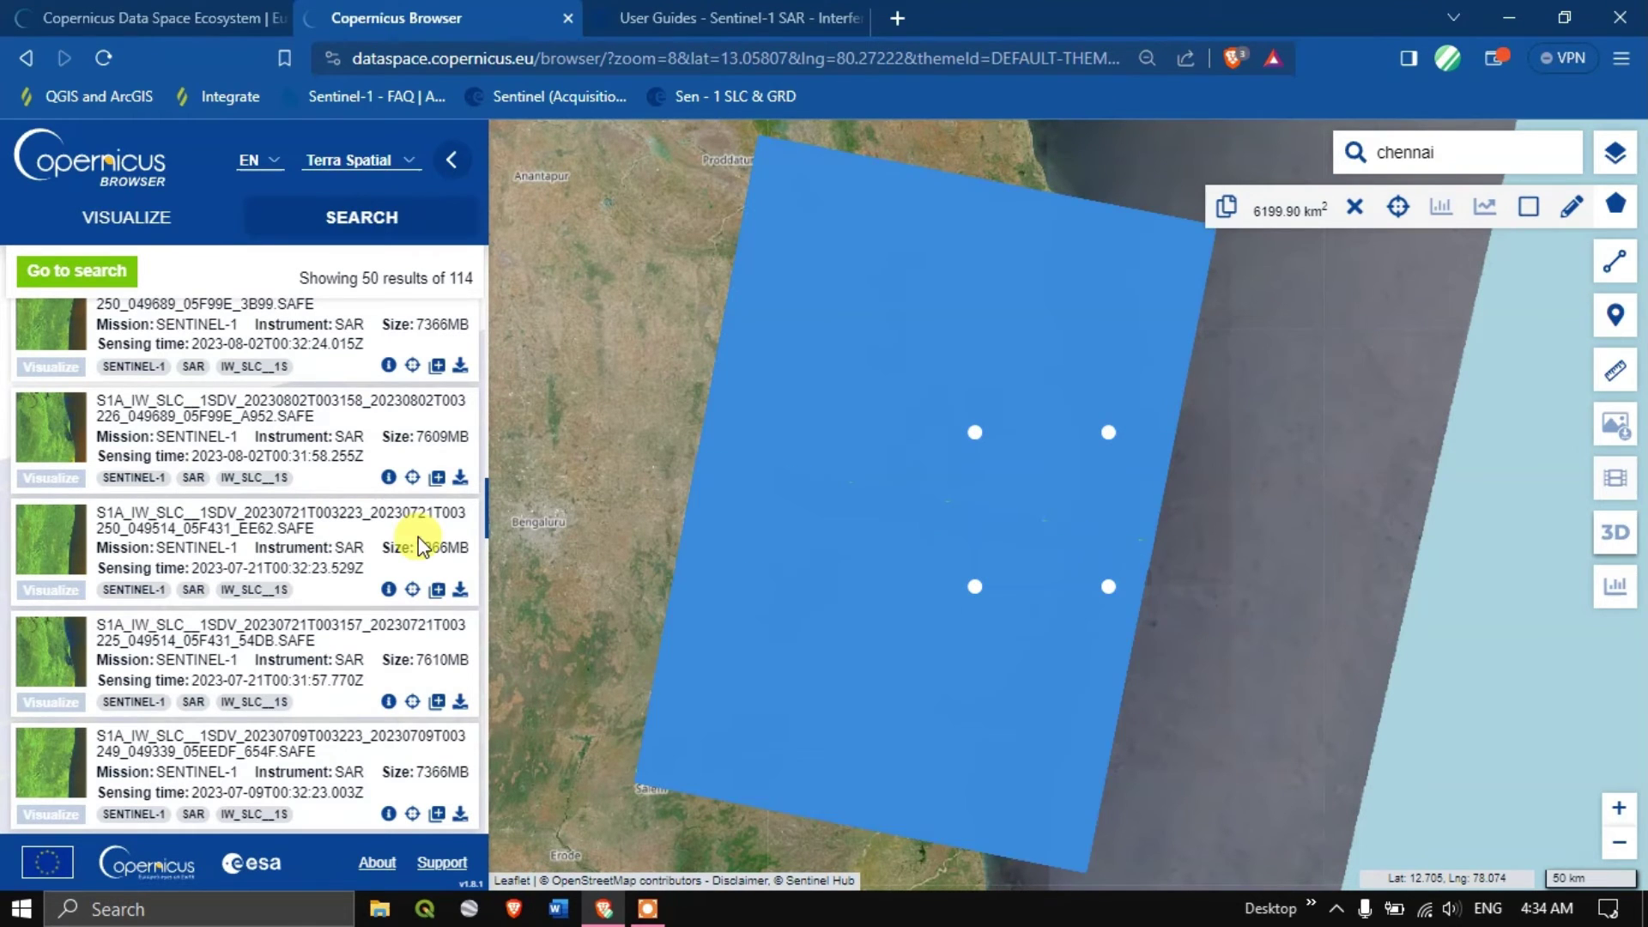
pyautogui.scroll(3, 257, 490)
pyautogui.scroll(3, 293, 482)
pyautogui.scroll(2, 295, 482)
pyautogui.scroll(2, 294, 484)
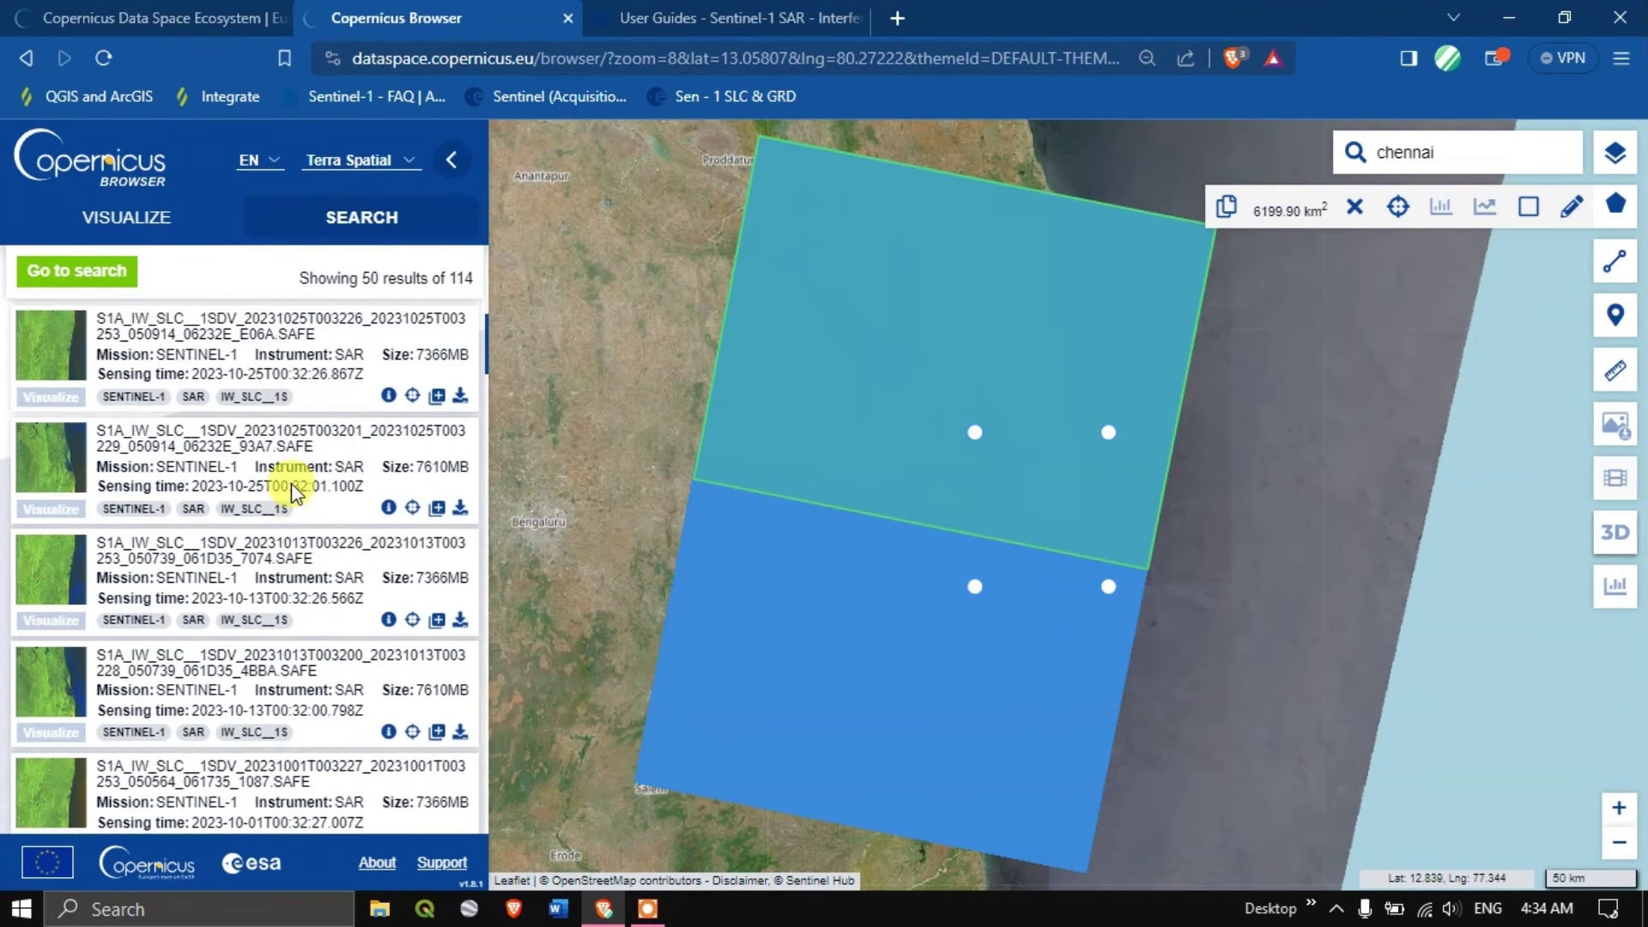
pyautogui.scroll(2, 297, 489)
pyautogui.scroll(2, 299, 496)
pyautogui.scroll(1, 296, 494)
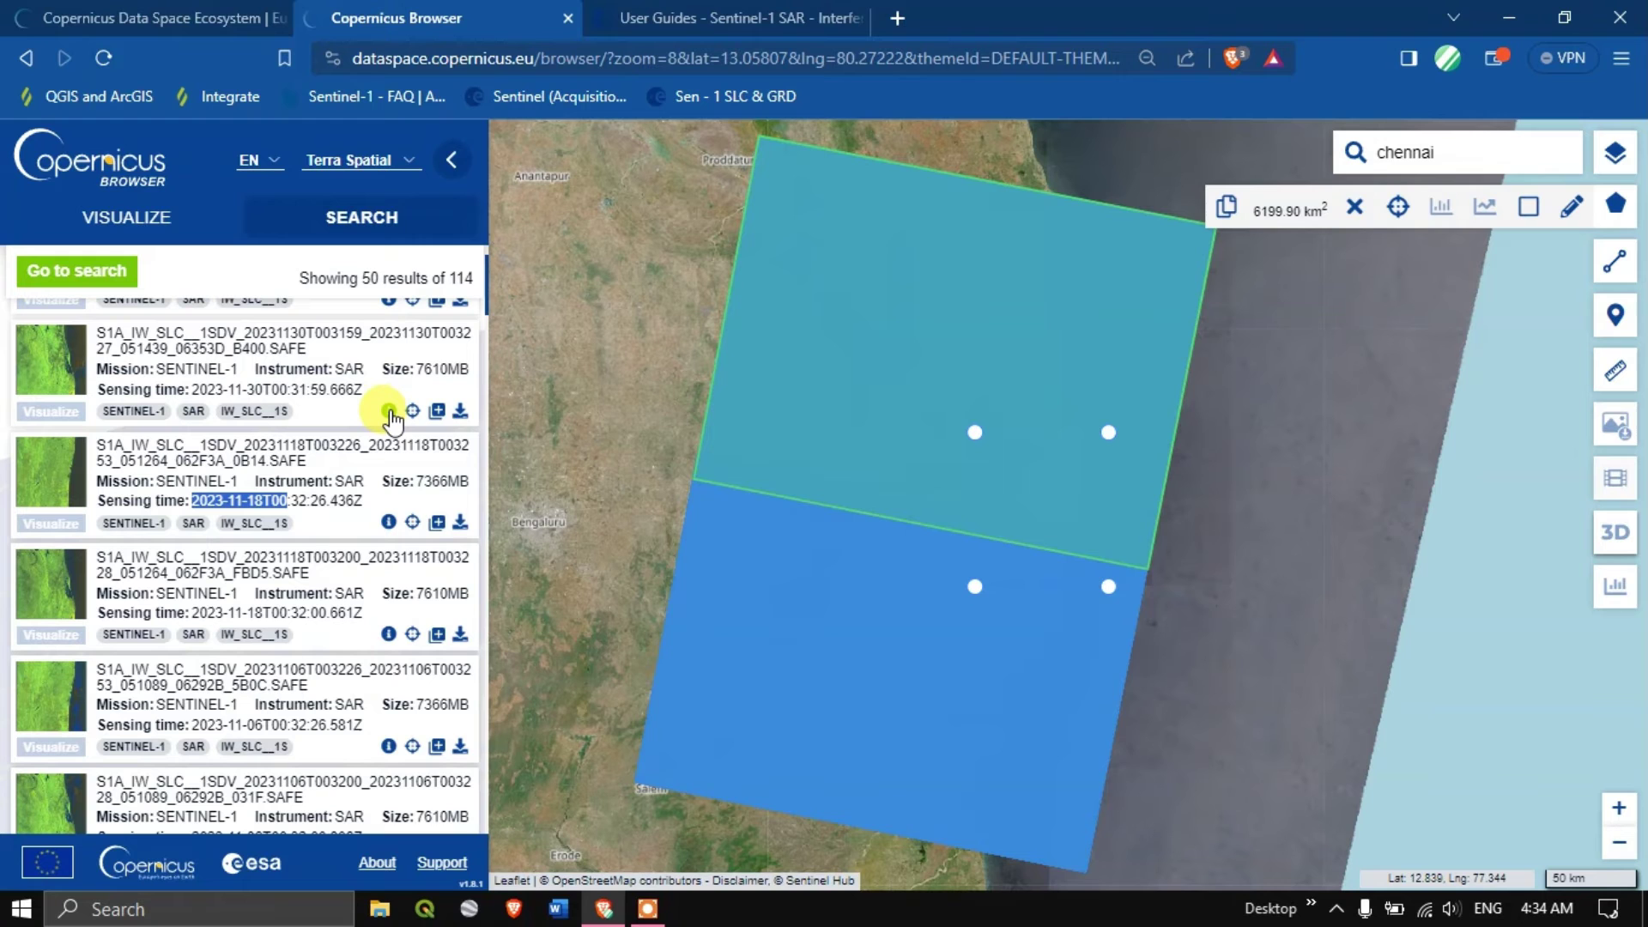
pyautogui.click(389, 413)
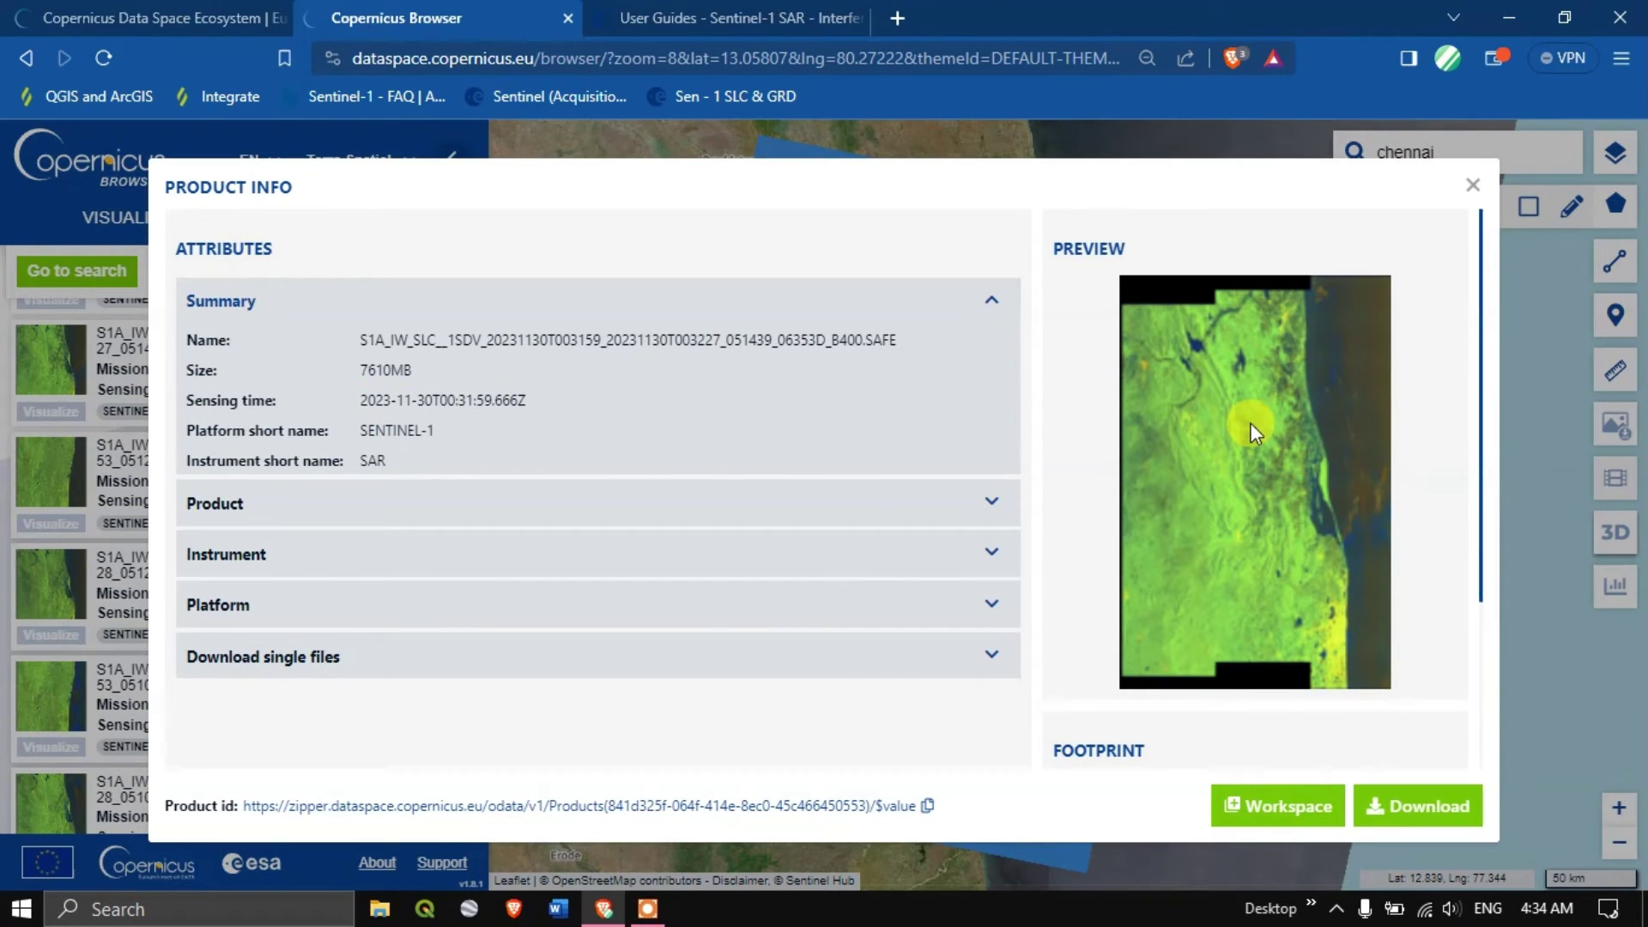
pyautogui.scroll(-3, 1249, 422)
pyautogui.scroll(3, 1275, 419)
pyautogui.scroll(-1, 1165, 478)
pyautogui.scroll(1, 901, 464)
pyautogui.click(995, 499)
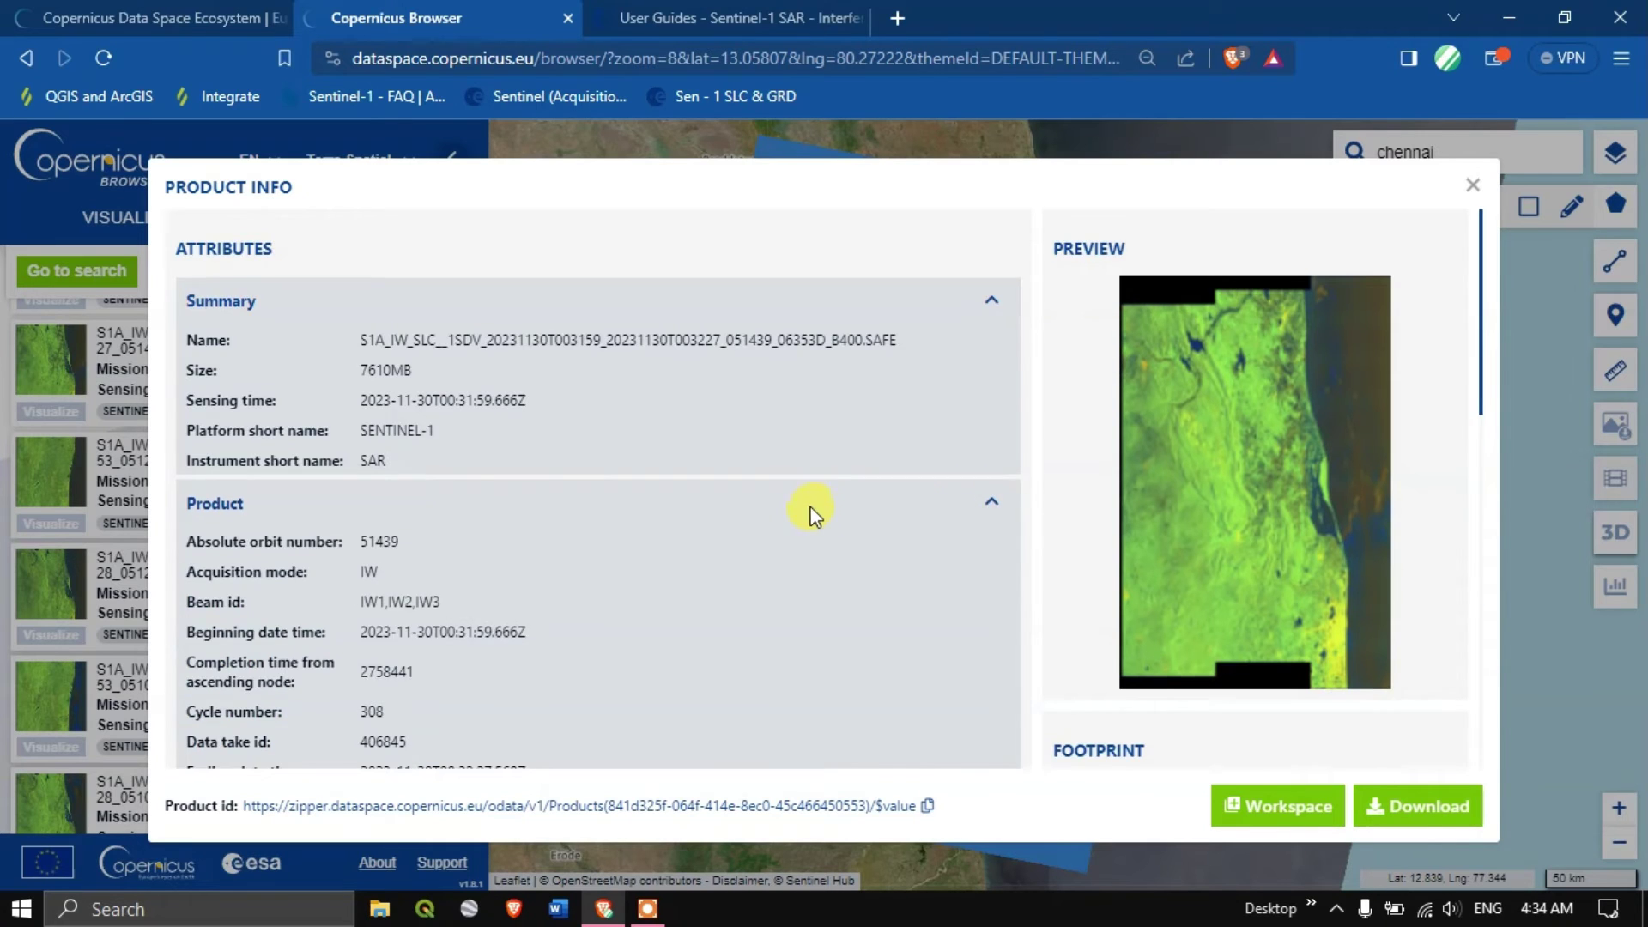
pyautogui.scroll(-1, 678, 494)
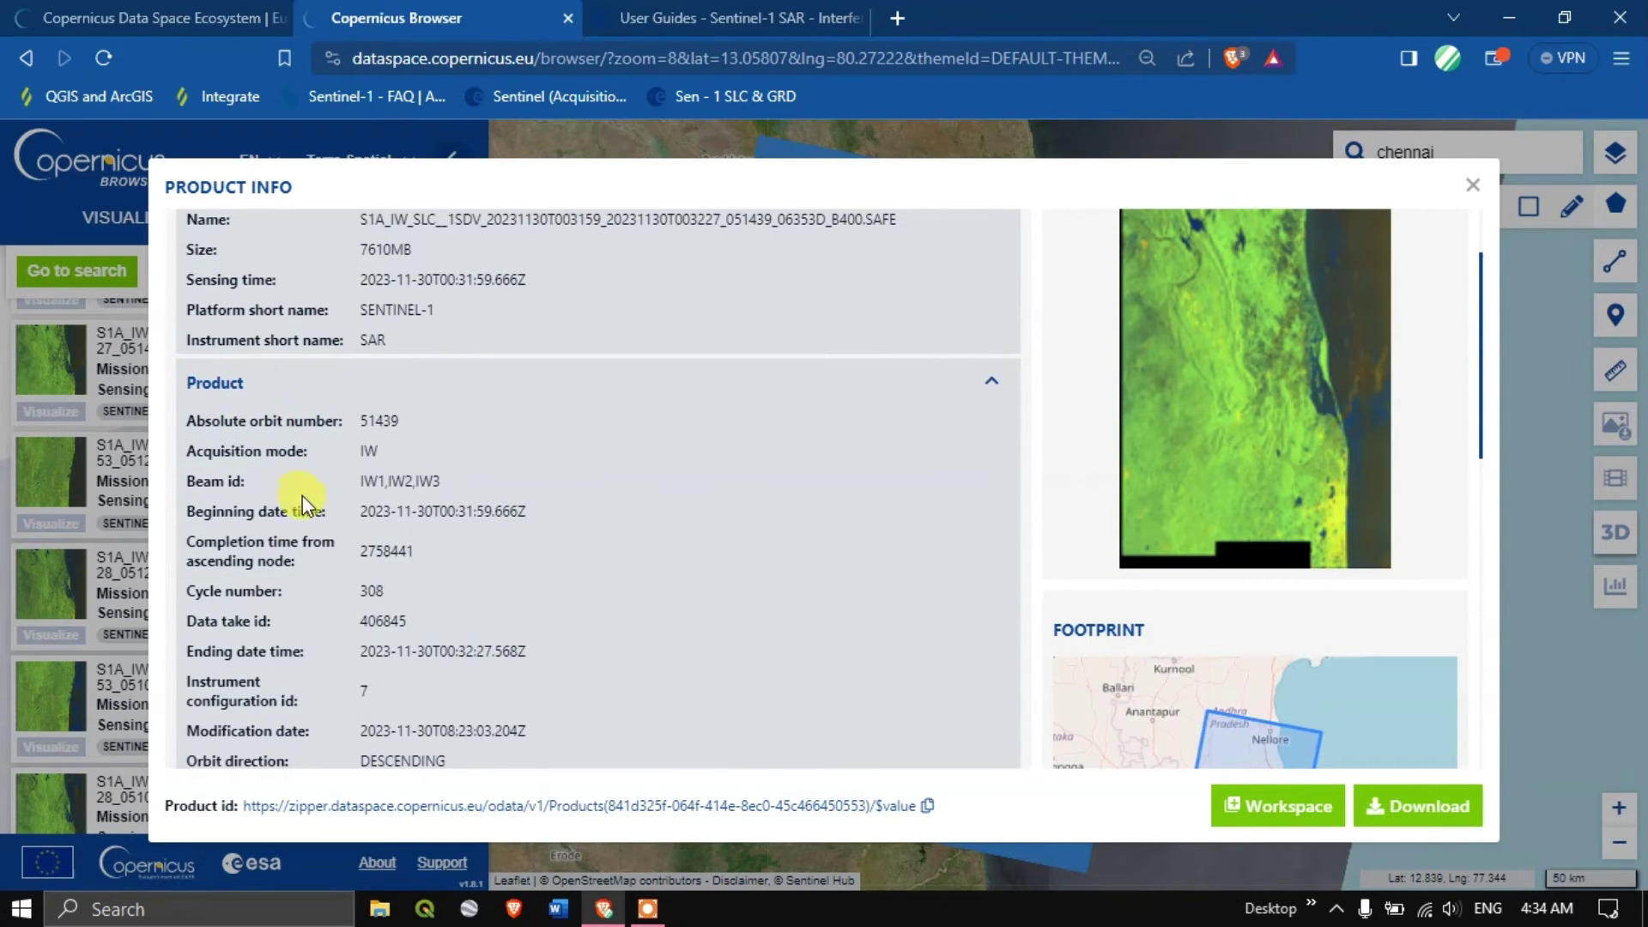
pyautogui.scroll(-1, 322, 494)
pyautogui.scroll(-1, 333, 496)
pyautogui.scroll(-1, 373, 485)
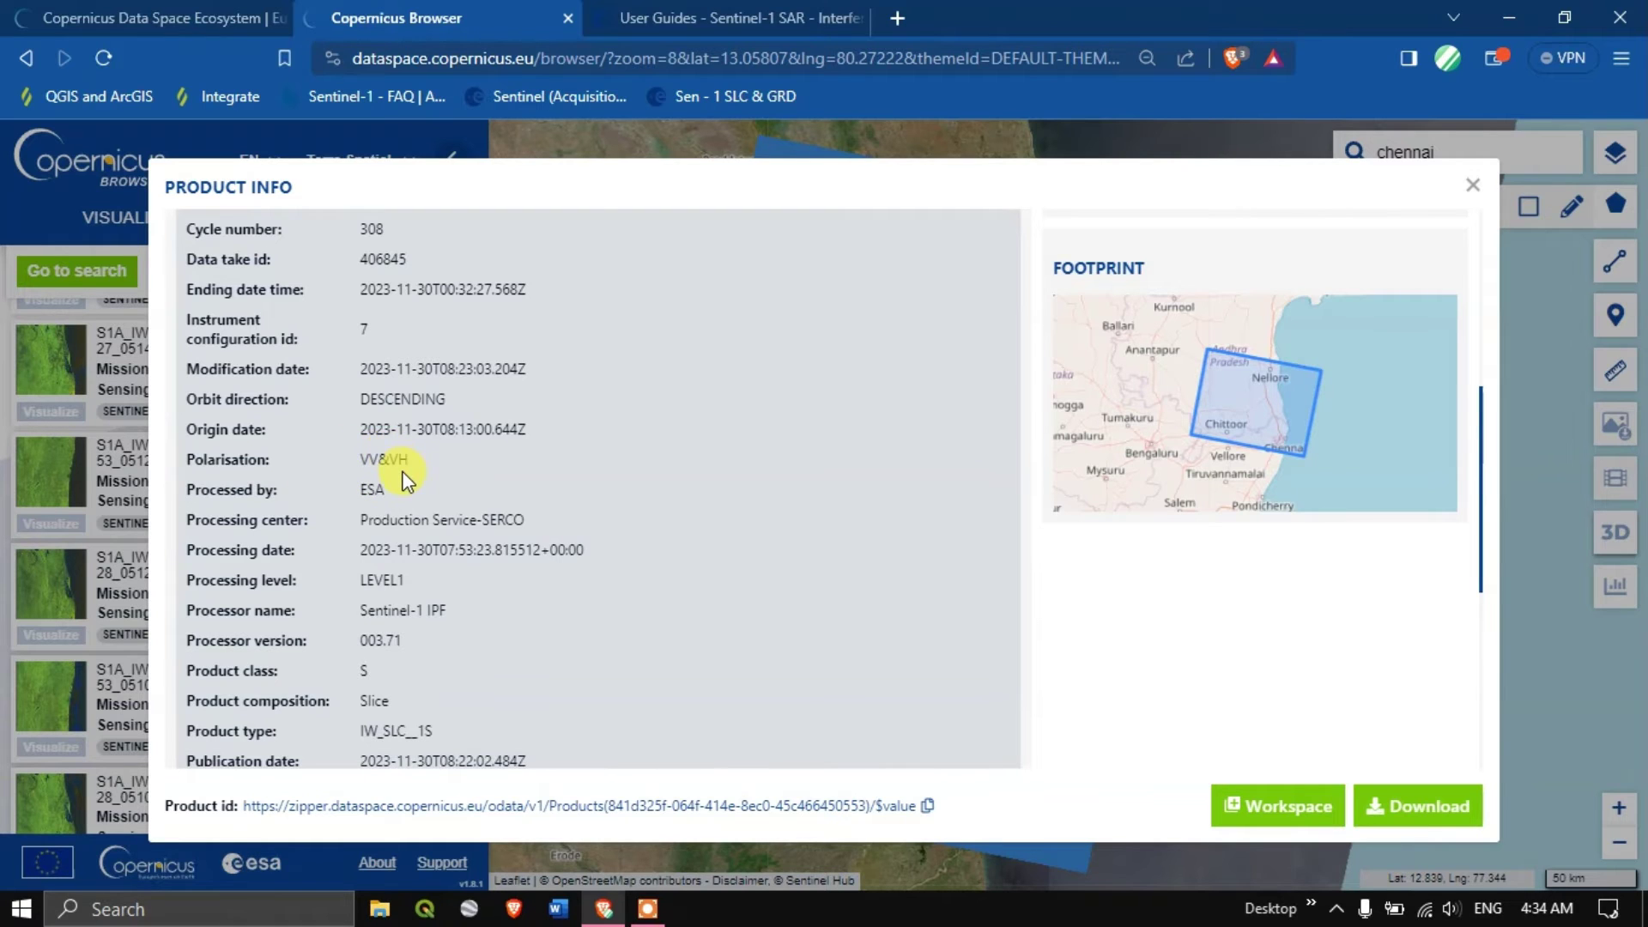
pyautogui.scroll(-1, 402, 474)
pyautogui.scroll(-1, 403, 474)
pyautogui.scroll(-1, 403, 473)
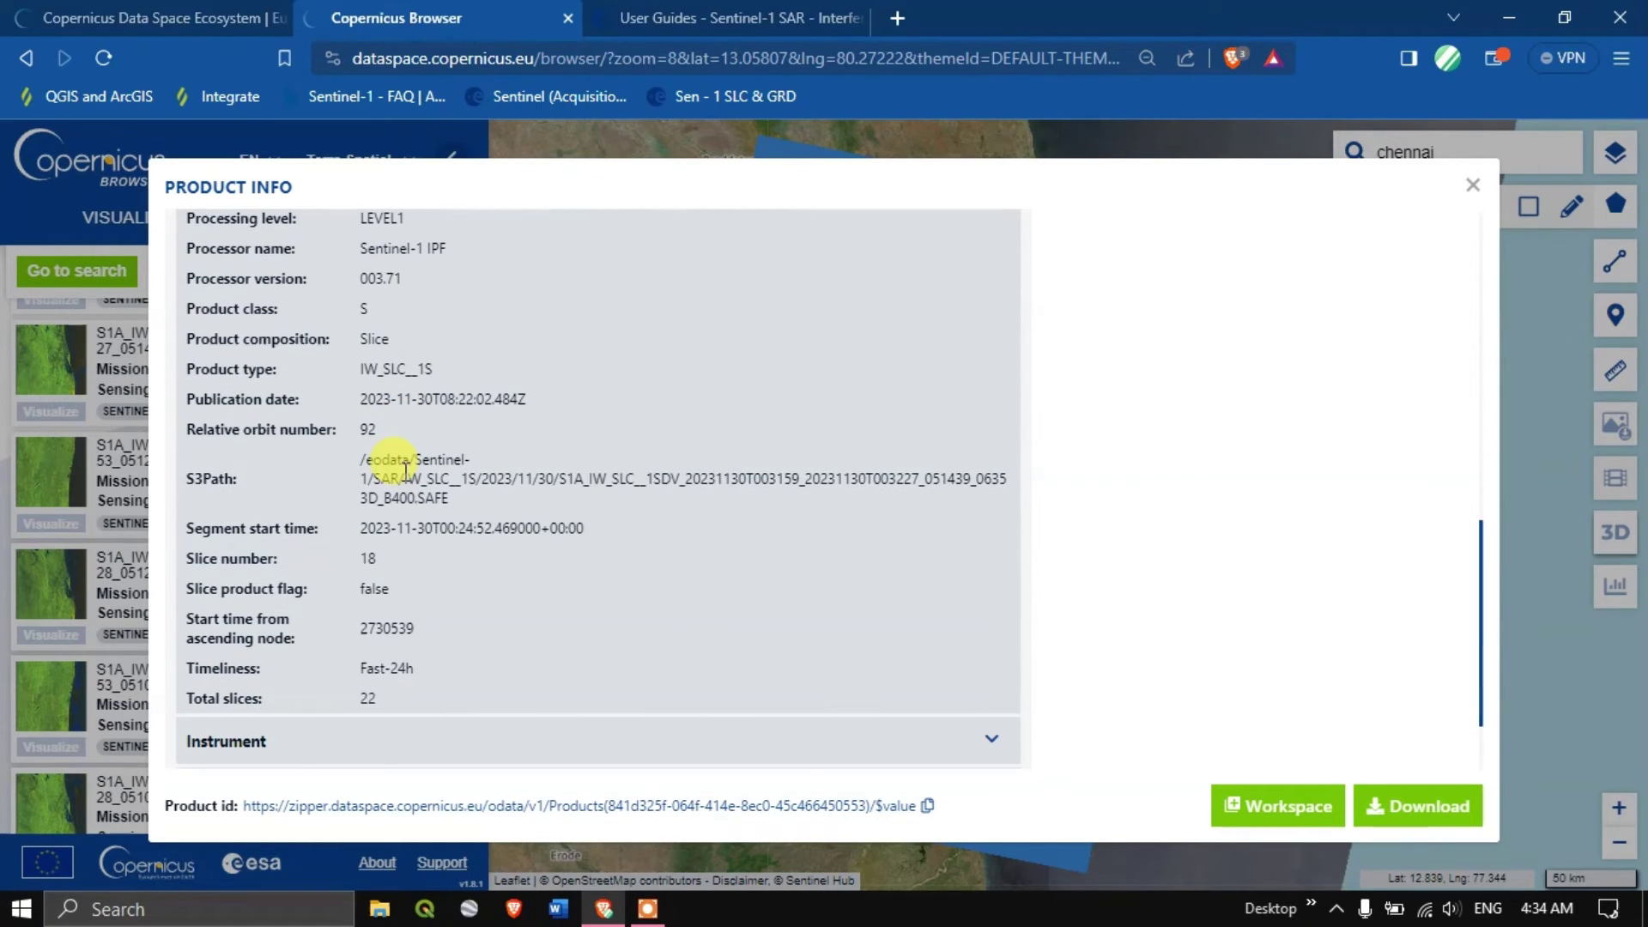
pyautogui.scroll(-1, 402, 474)
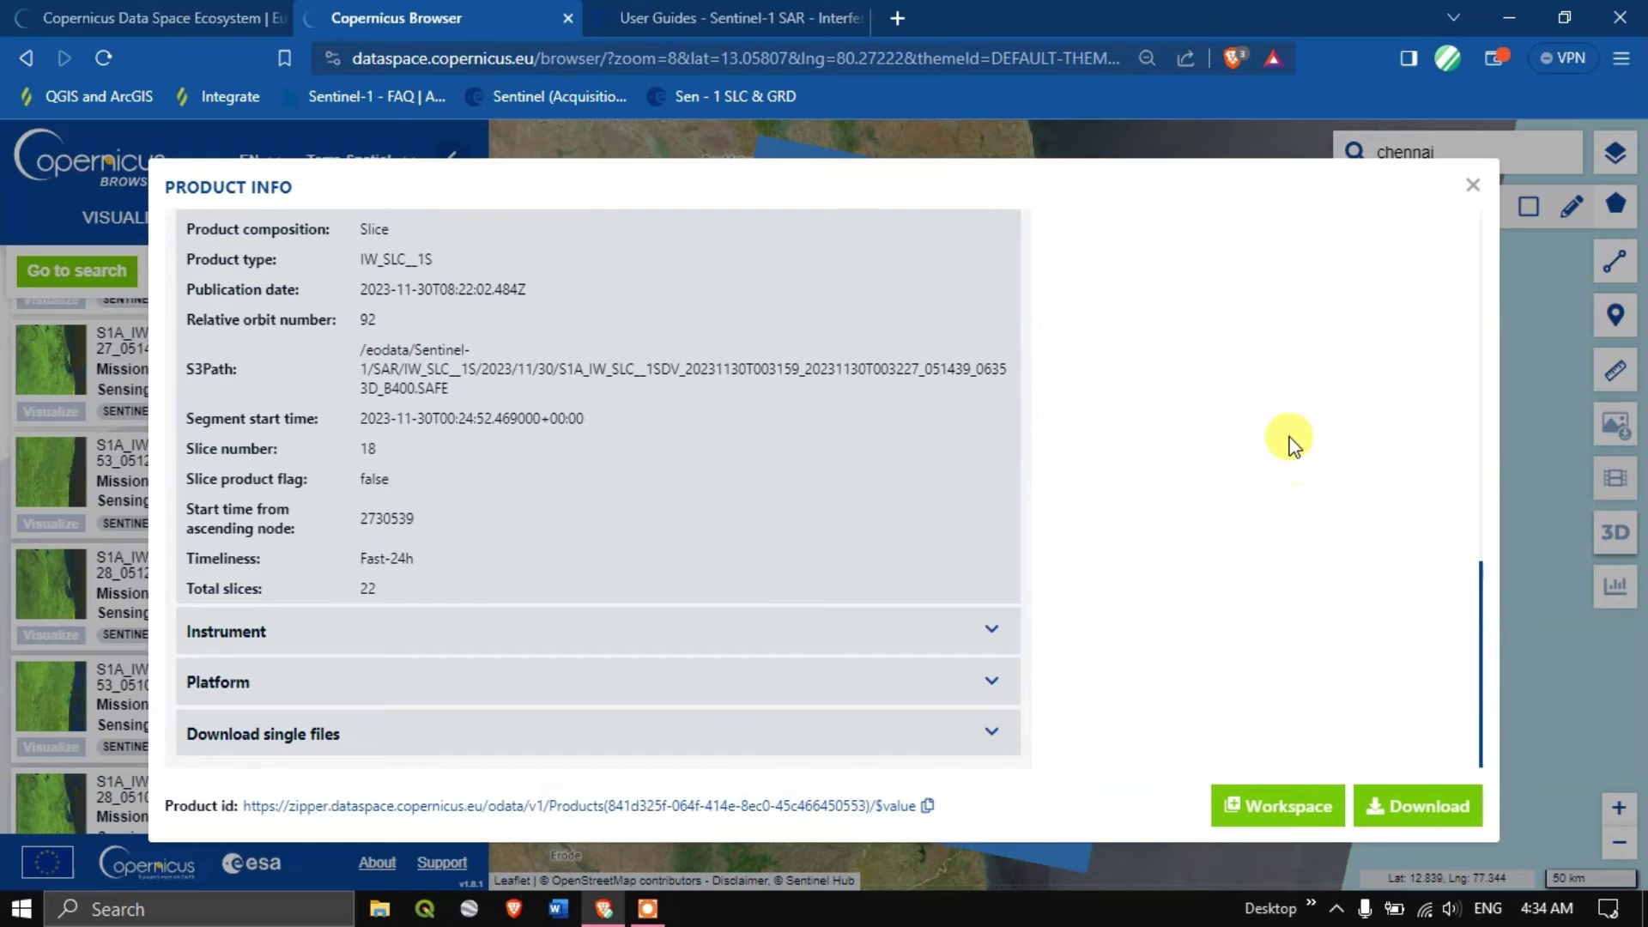
# Step: Close the product details and download the 2023-11-30 IW SLC scene (7610 MB)
pyautogui.click(1471, 188)
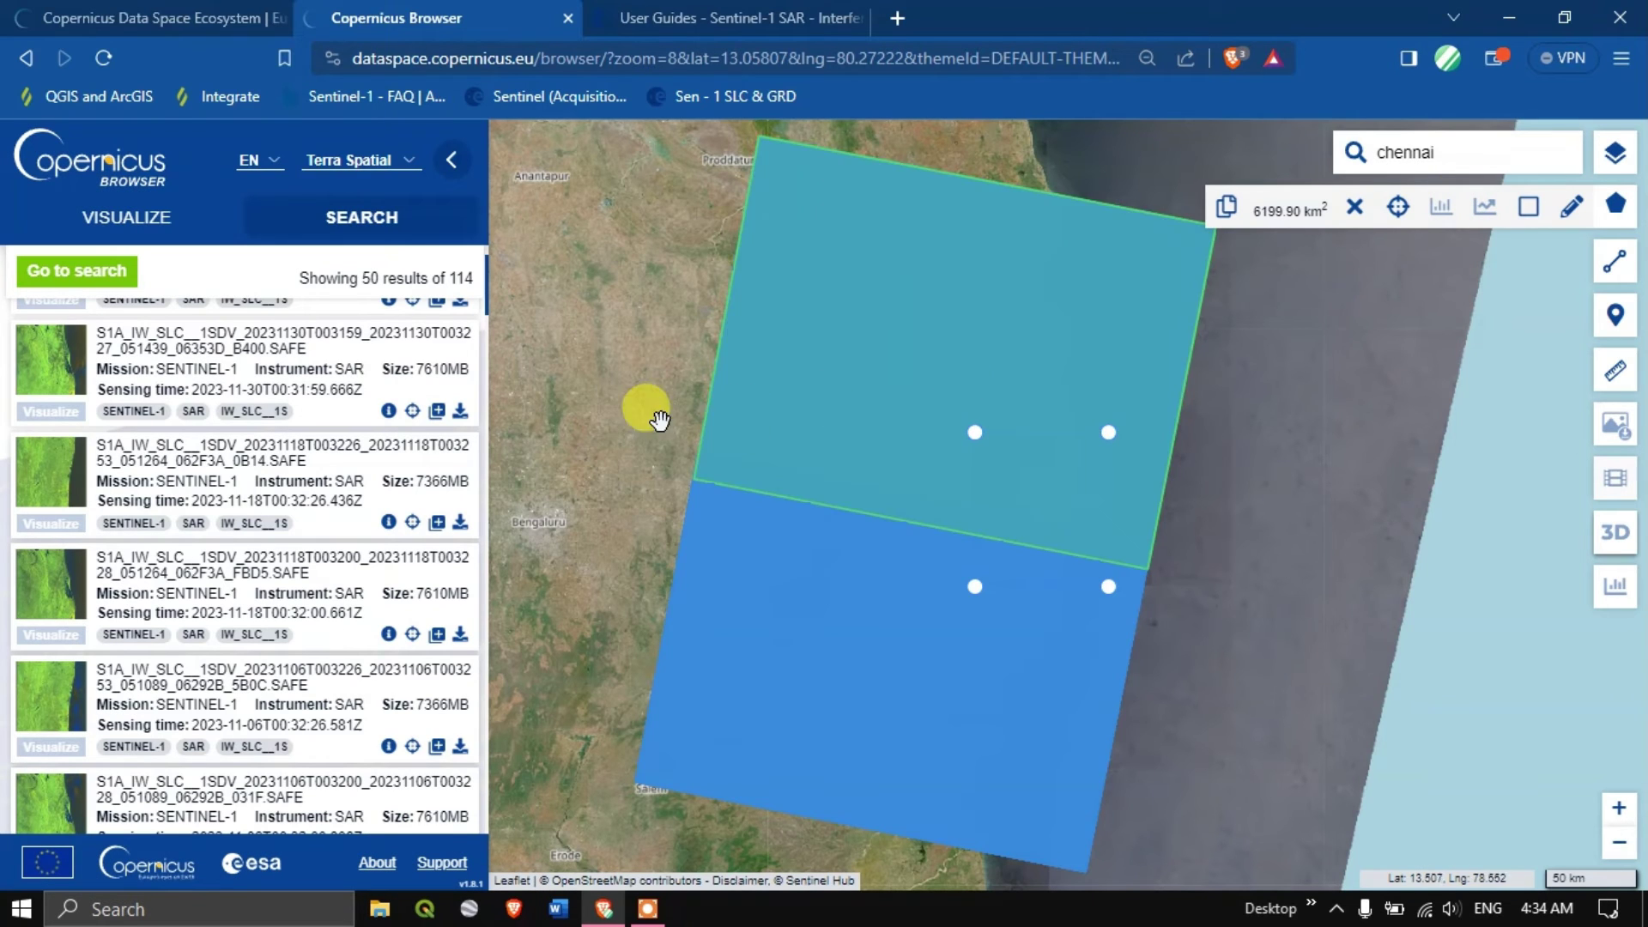
pyautogui.scroll(1, 446, 445)
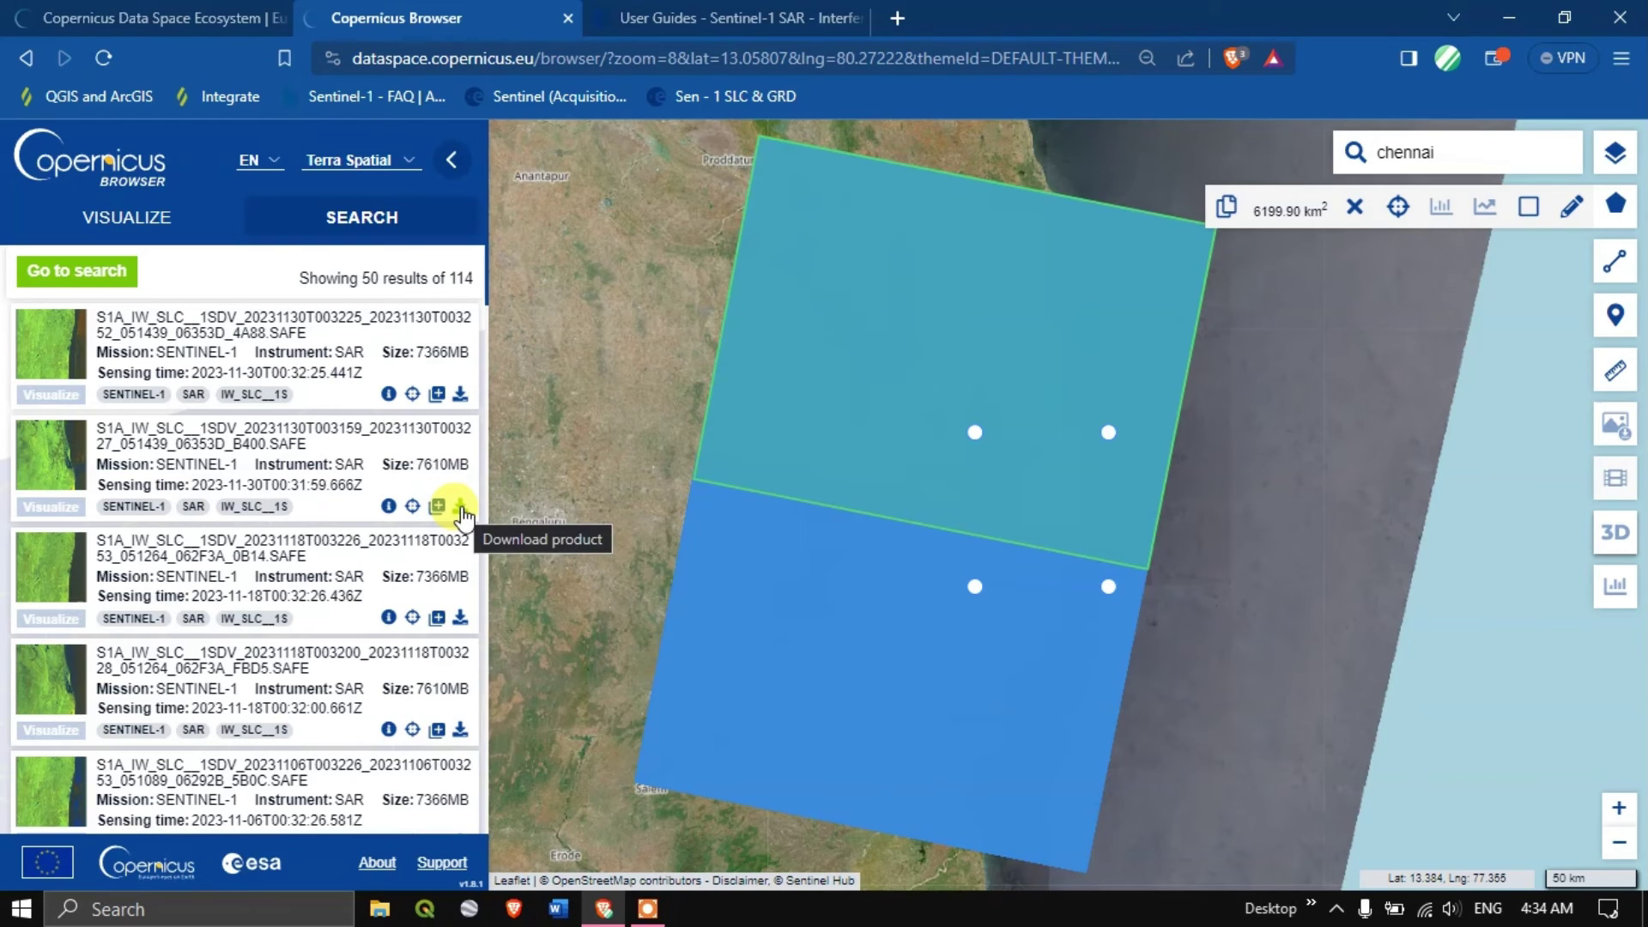
pyautogui.click(460, 505)
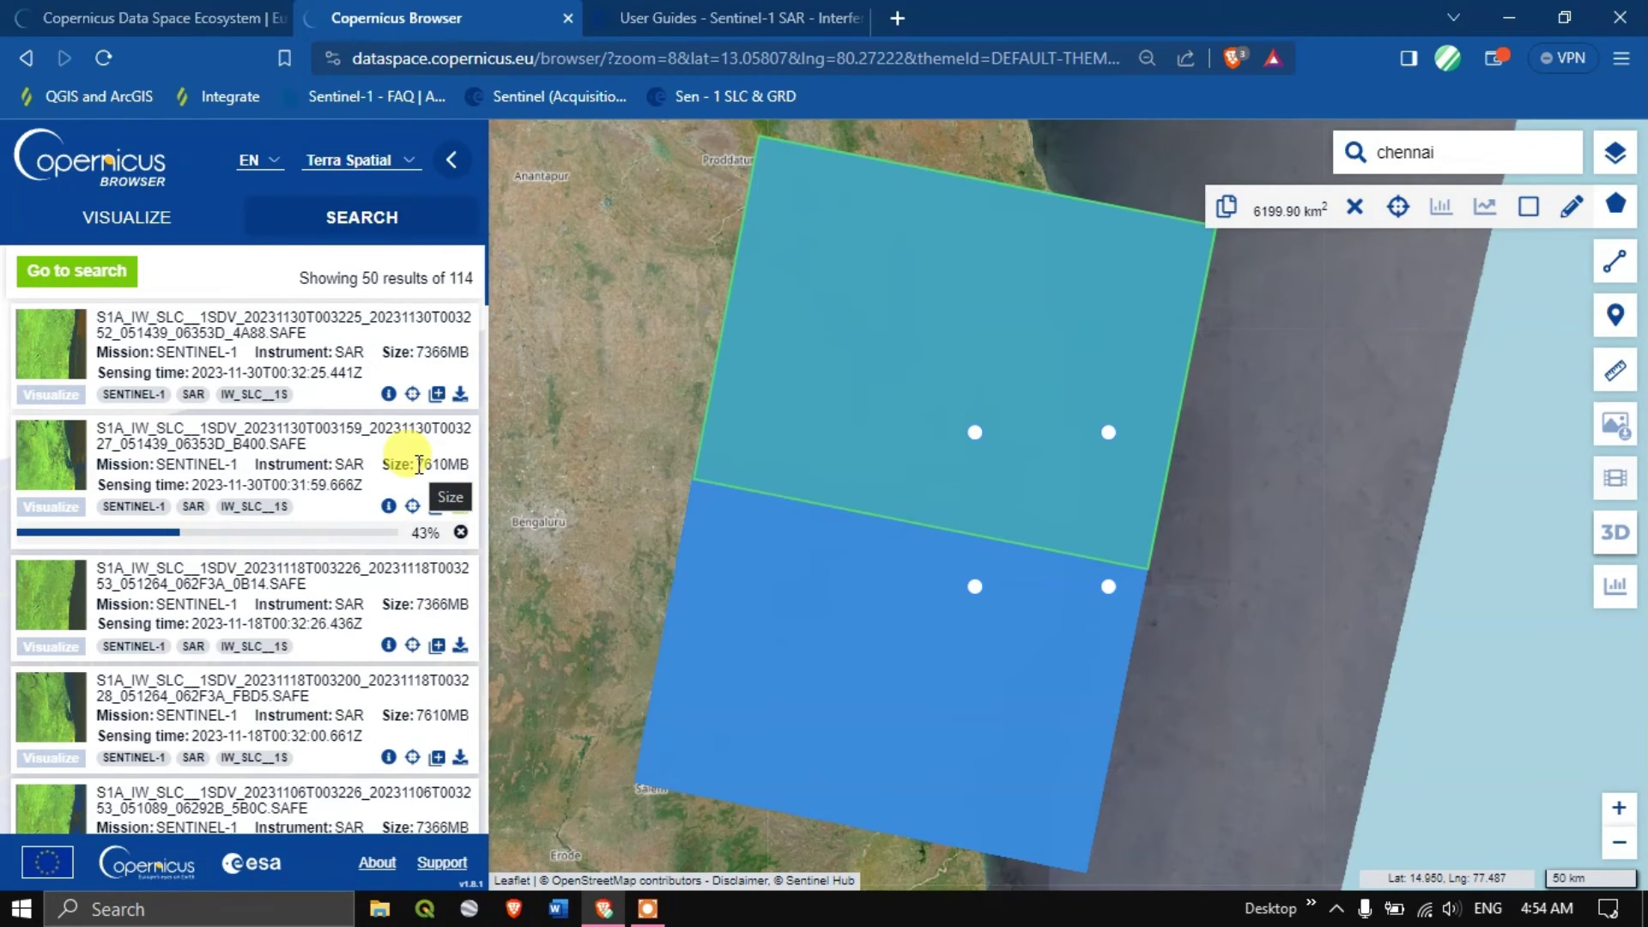
pyautogui.moveTo(426, 465); pyautogui.dragTo(444, 470)
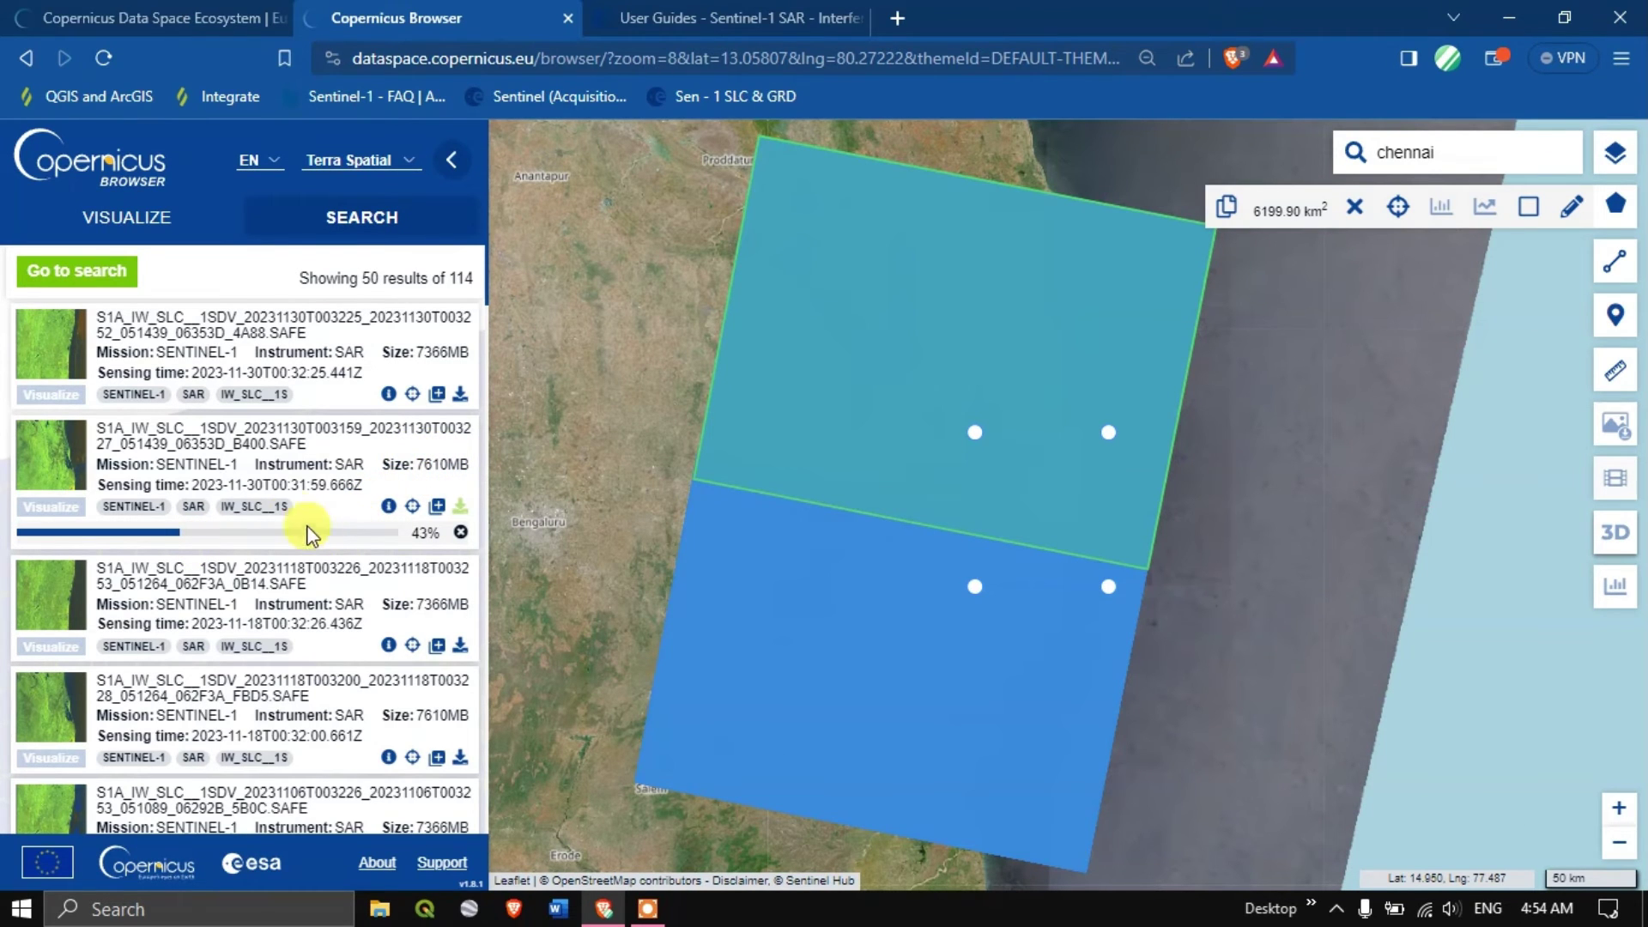
# Step: Check the Sentinel-1 SAR guide, then save the 2023-11-30 scene as a ZIP in MODIS_LULC
pyautogui.click(696, 10)
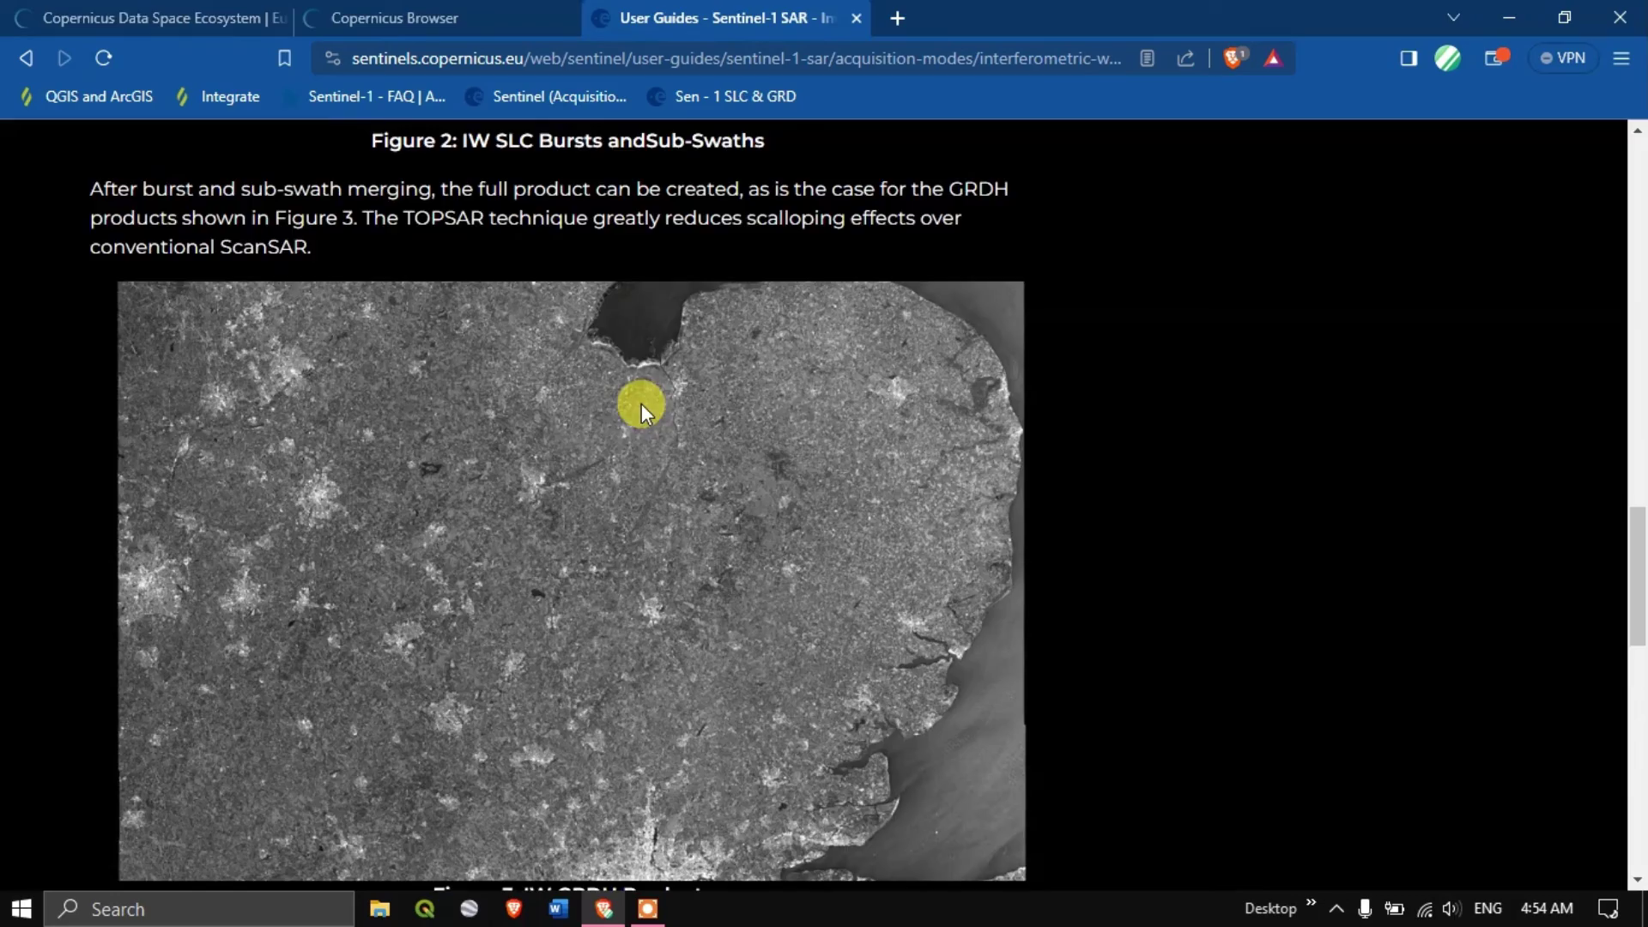
pyautogui.scroll(5, 641, 403)
pyautogui.scroll(5, 638, 425)
pyautogui.scroll(4, 637, 431)
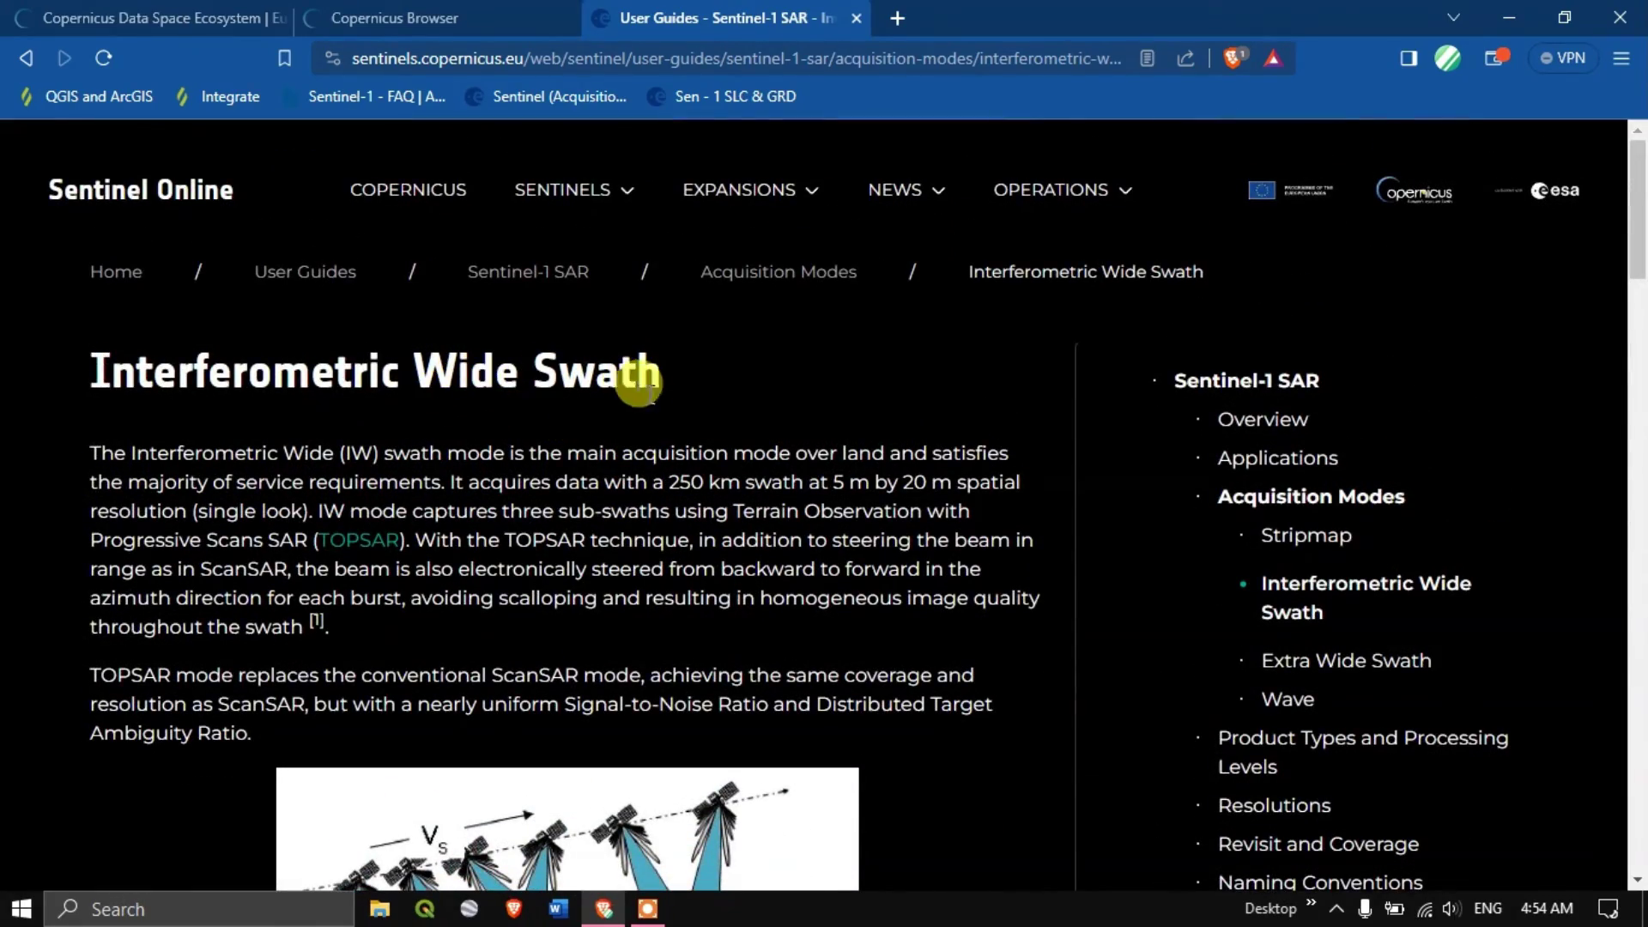
pyautogui.scroll(-3, 665, 535)
pyautogui.scroll(-3, 666, 541)
pyautogui.scroll(-3, 666, 541)
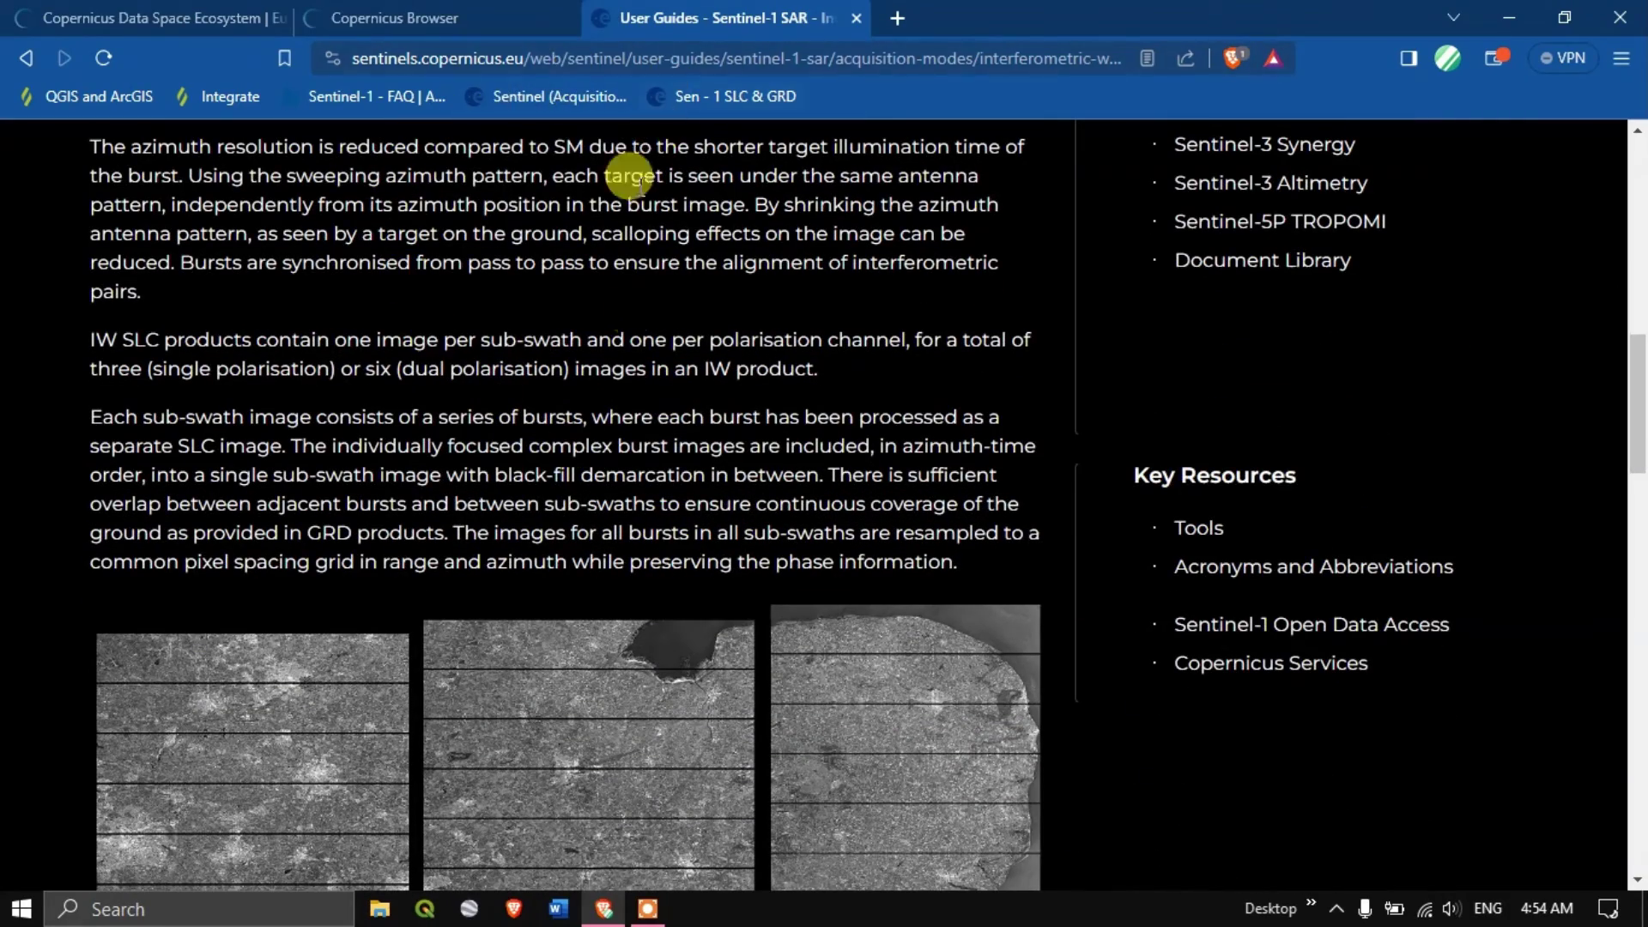
pyautogui.scroll(-3, 629, 407)
pyautogui.click(443, 13)
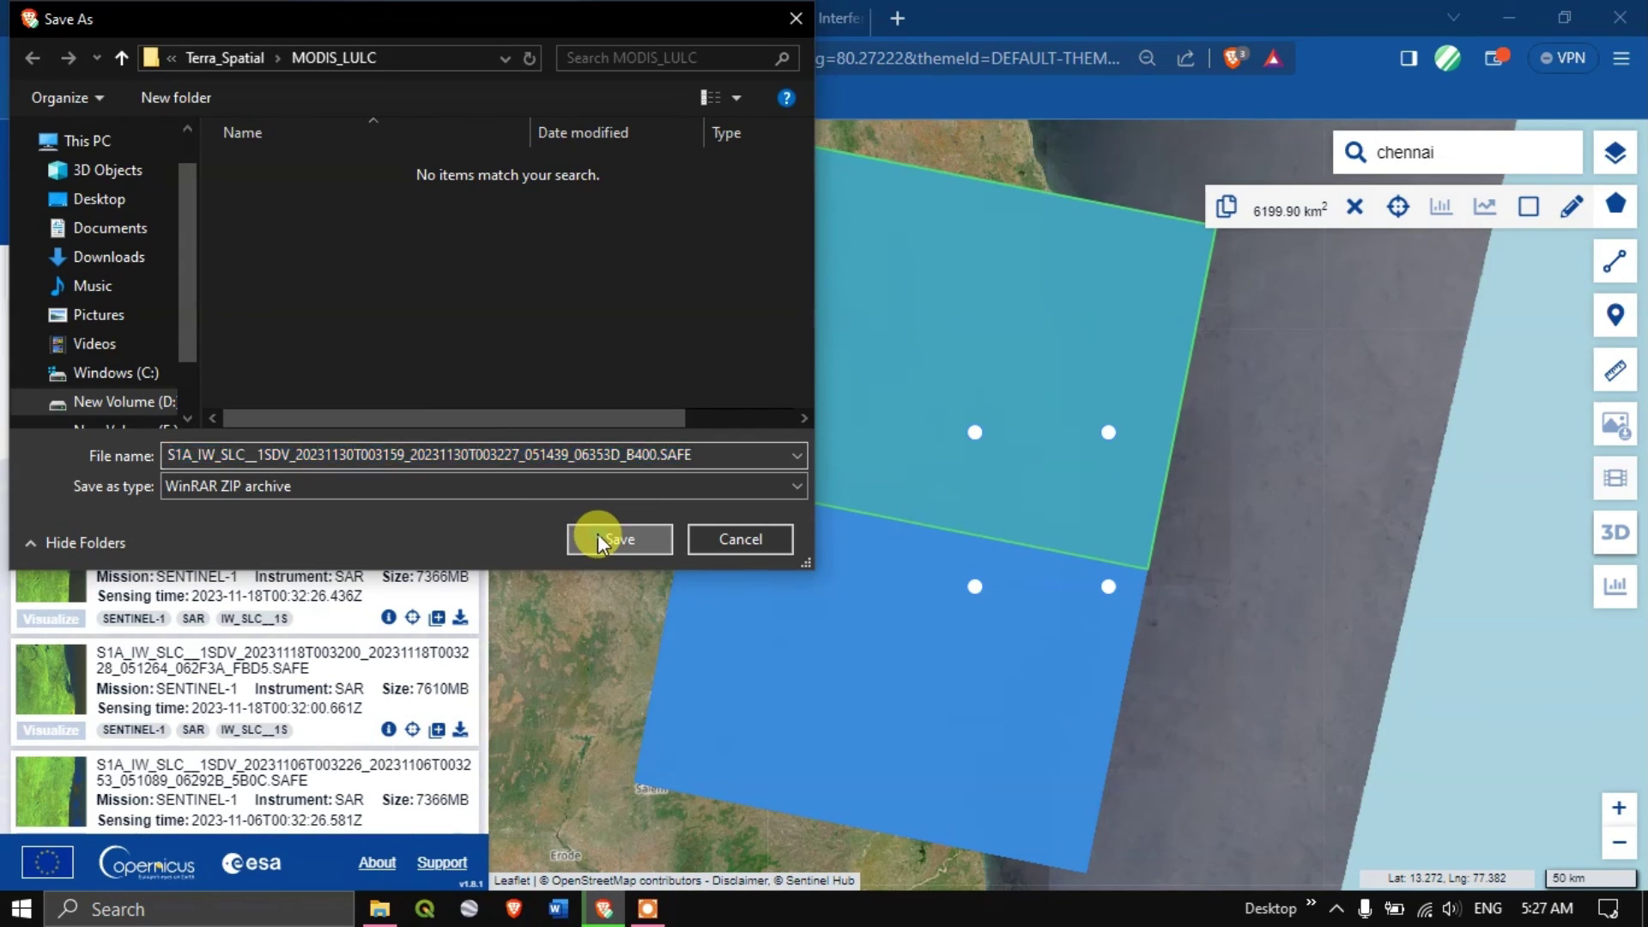
pyautogui.click(735, 540)
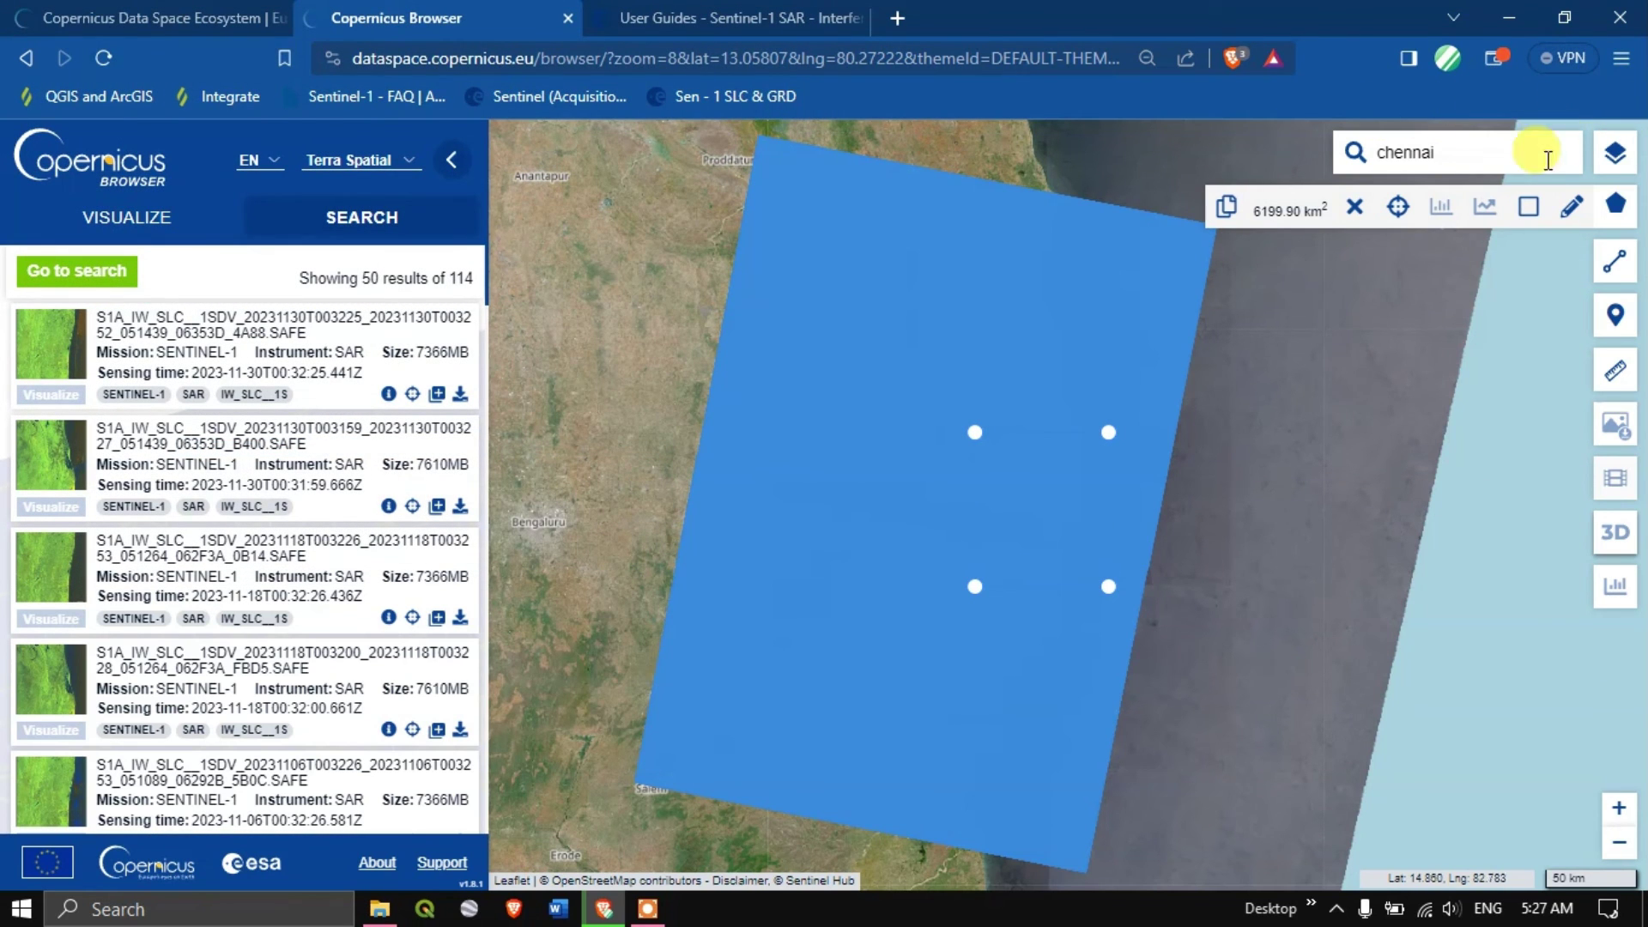
# Step: Open Brave's Downloads page in a new tab from the main menu
pyautogui.click(1621, 58)
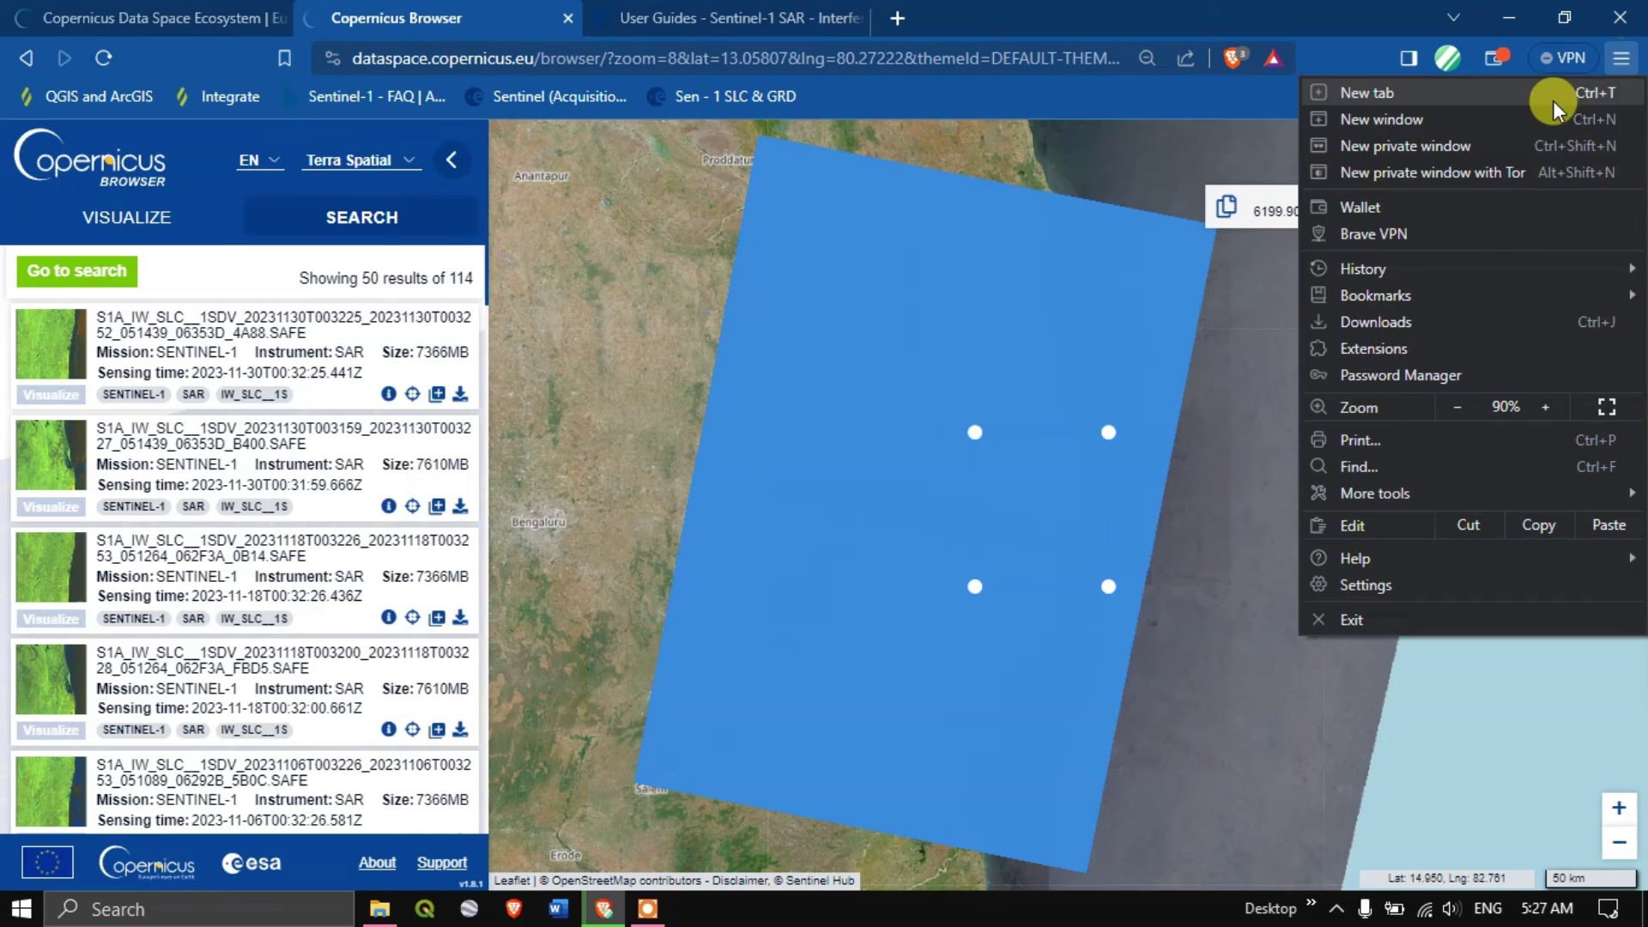
pyautogui.click(1379, 321)
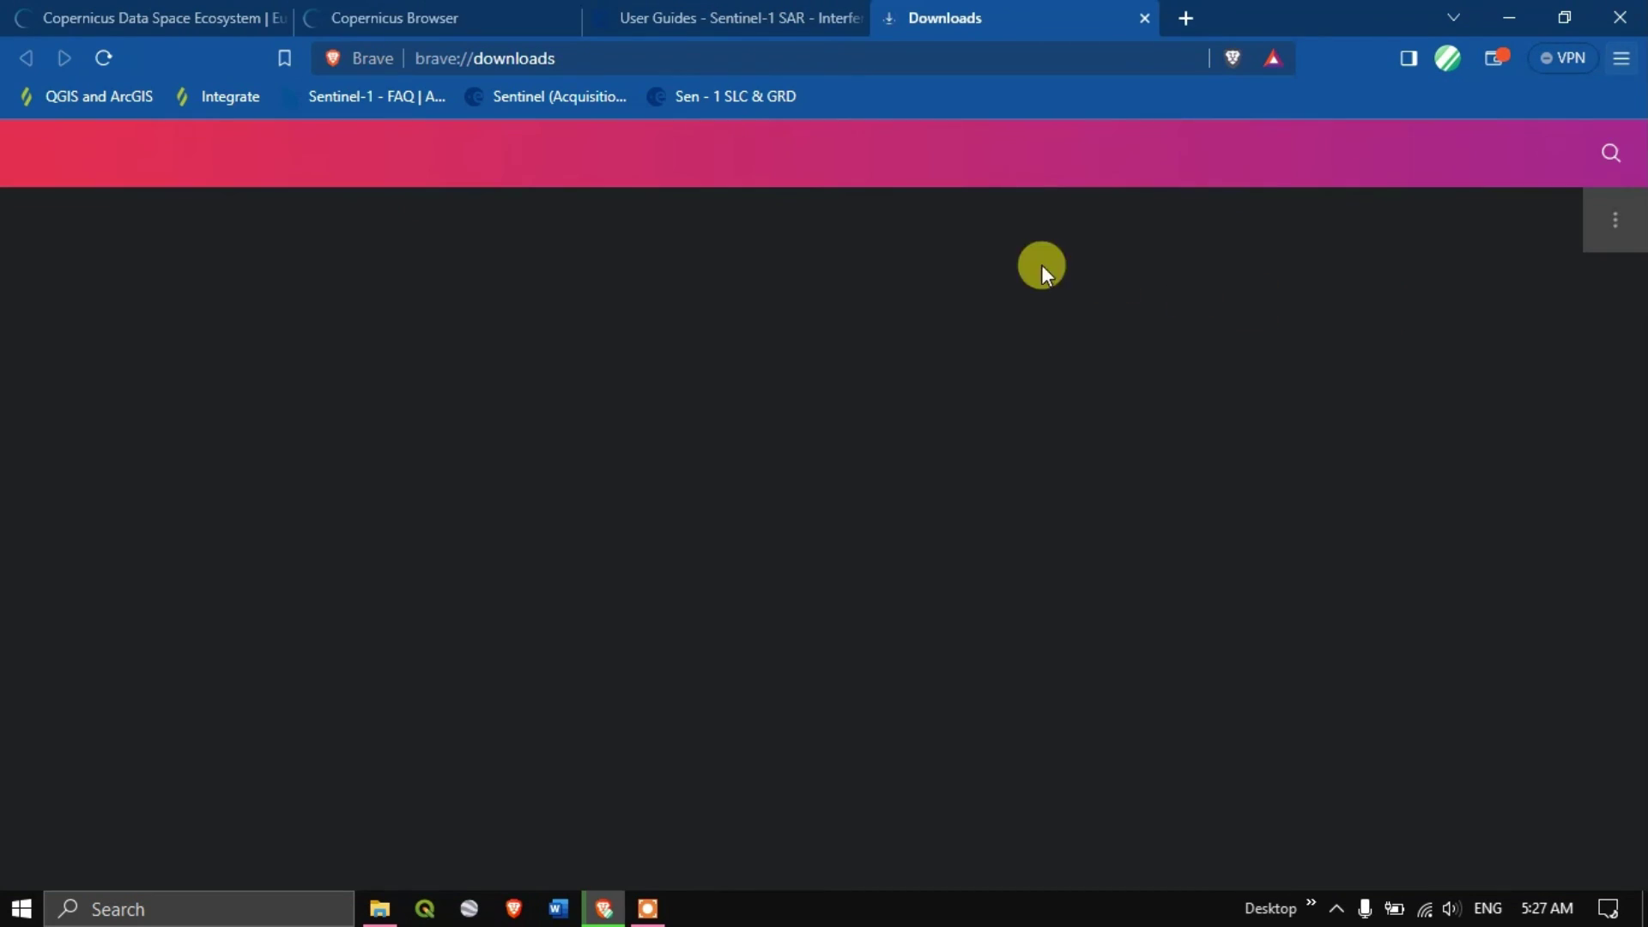